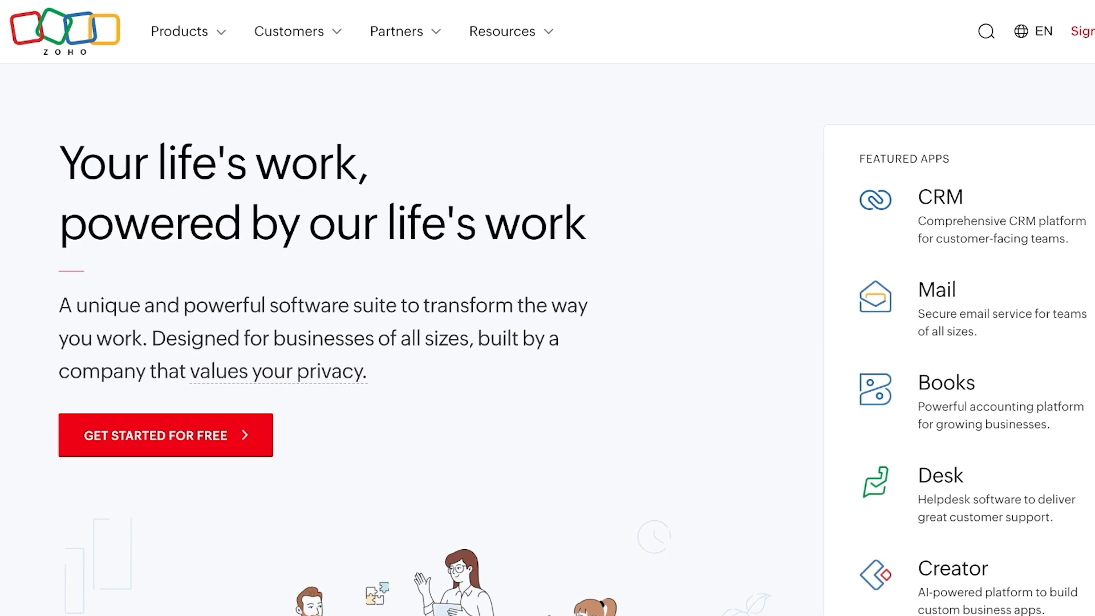
# Search Zoho's products for 'crm' and accept the Terms of Service on the CRM free-trial form
pyautogui.click(188, 31)
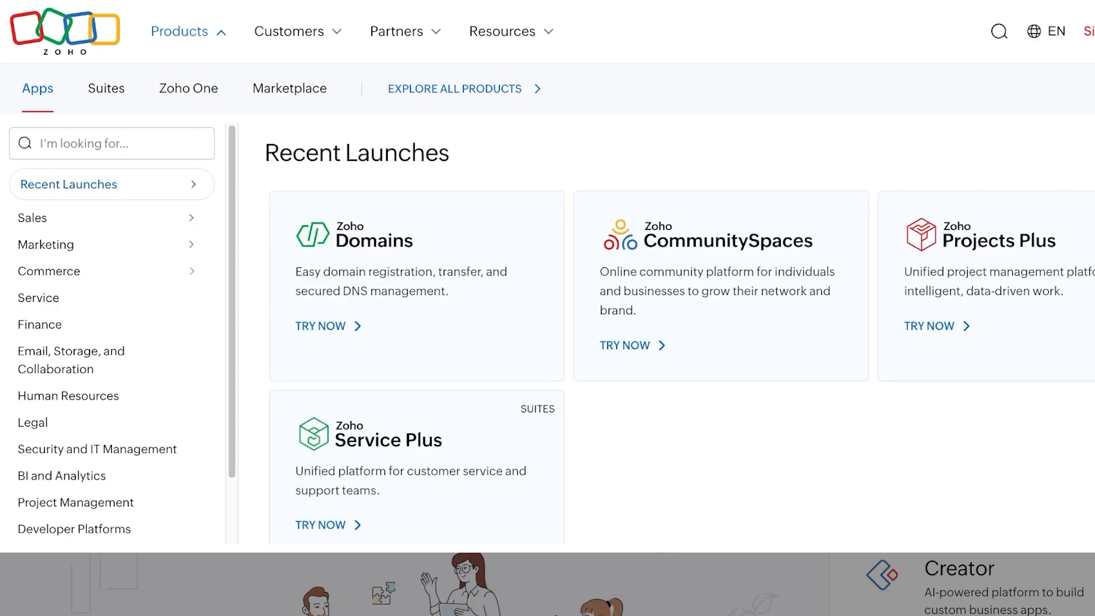
pyautogui.click(112, 143)
pyautogui.write('crm')
pyautogui.press('Return')
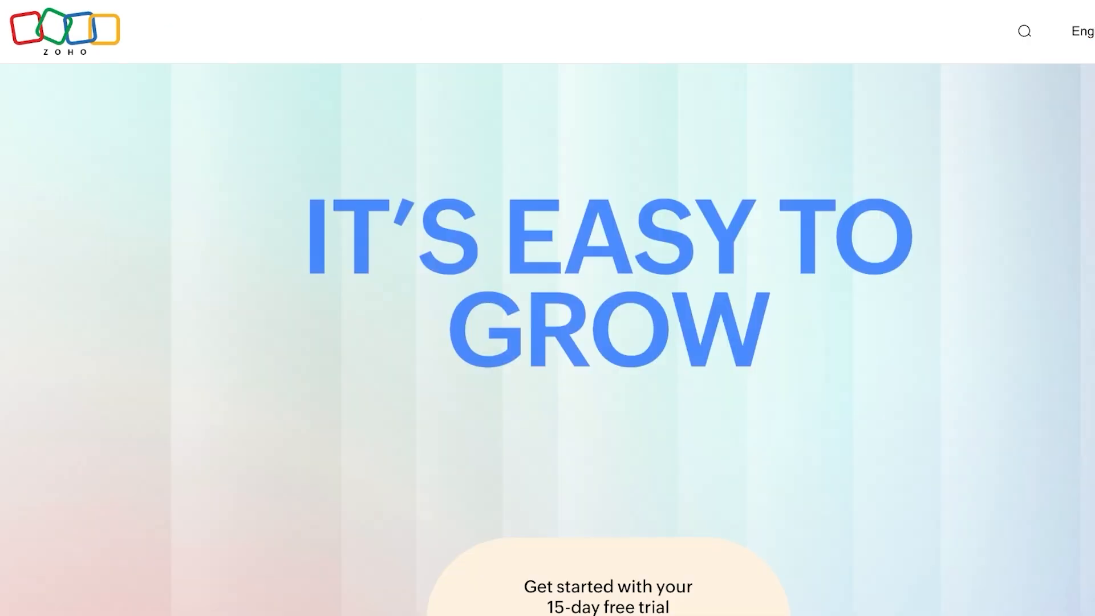
pyautogui.scroll(-7, 548, 308)
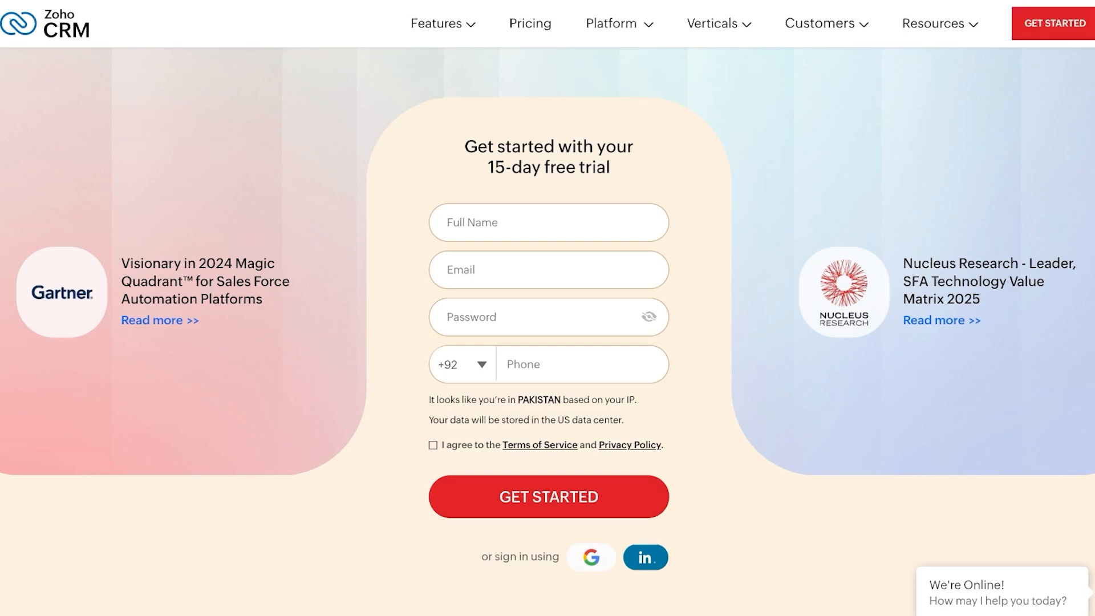
pyautogui.click(433, 444)
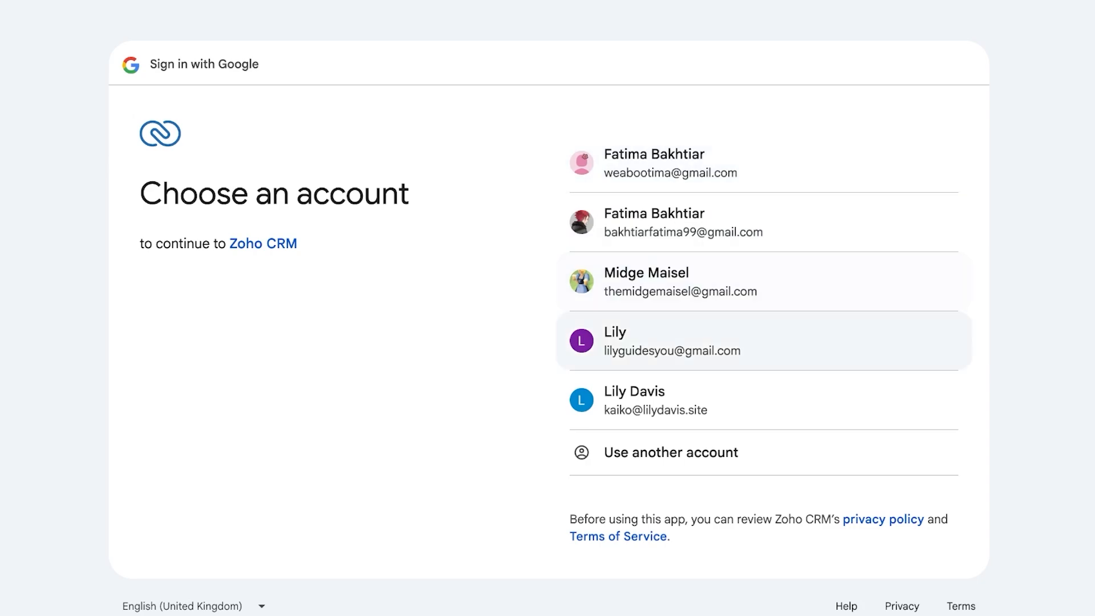
# Continue into Zoho CRM with the chosen Google account and allow its access
pyautogui.click(733, 340)
pyautogui.click(875, 480)
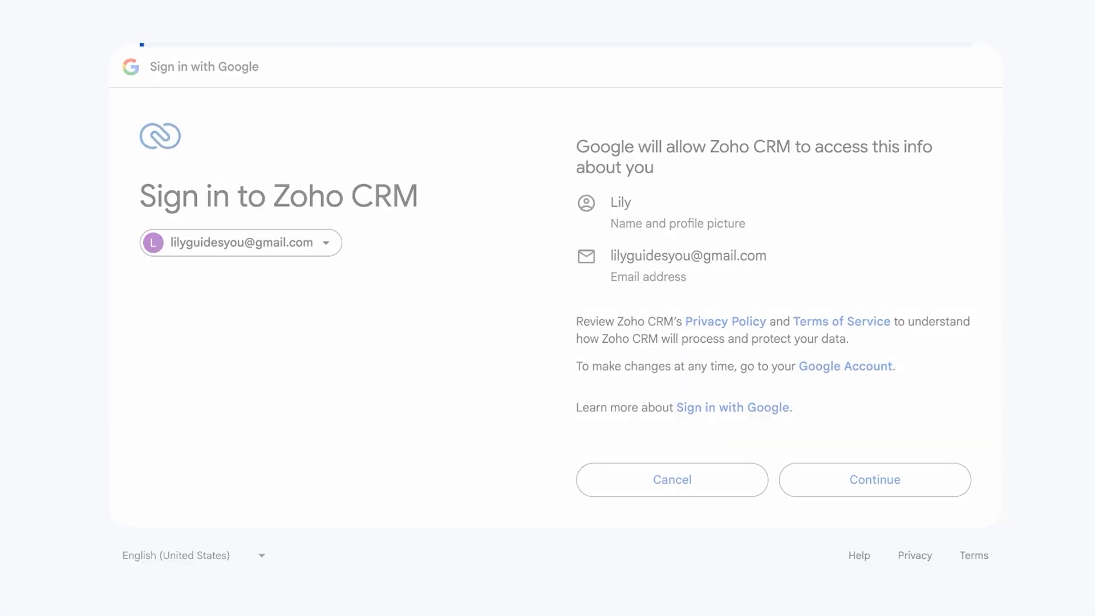
pyautogui.scroll(-2, 548, 319)
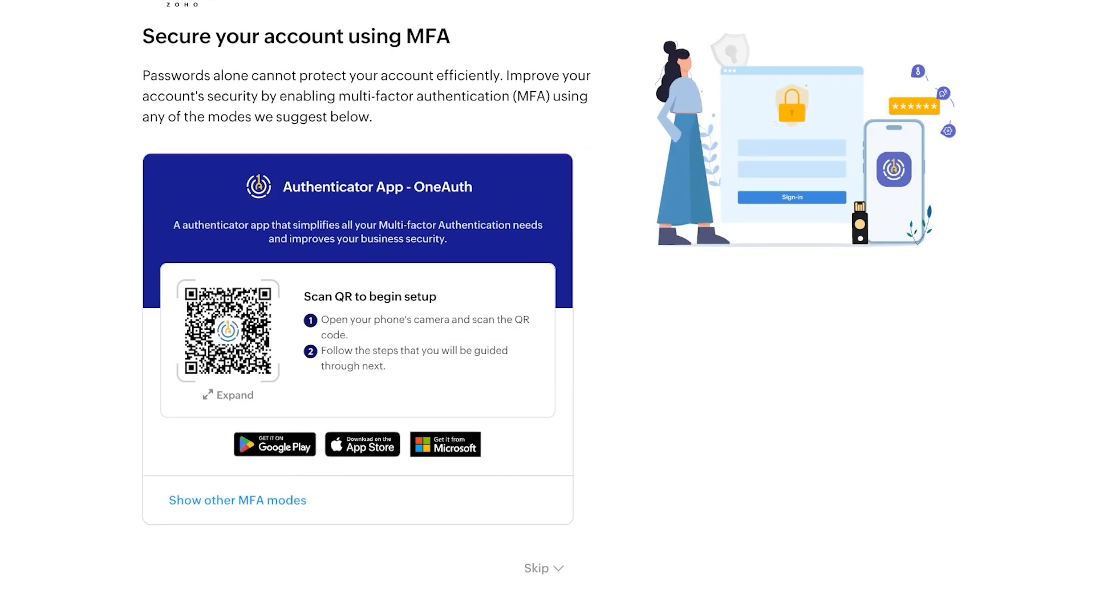
pyautogui.scroll(2, 547, 320)
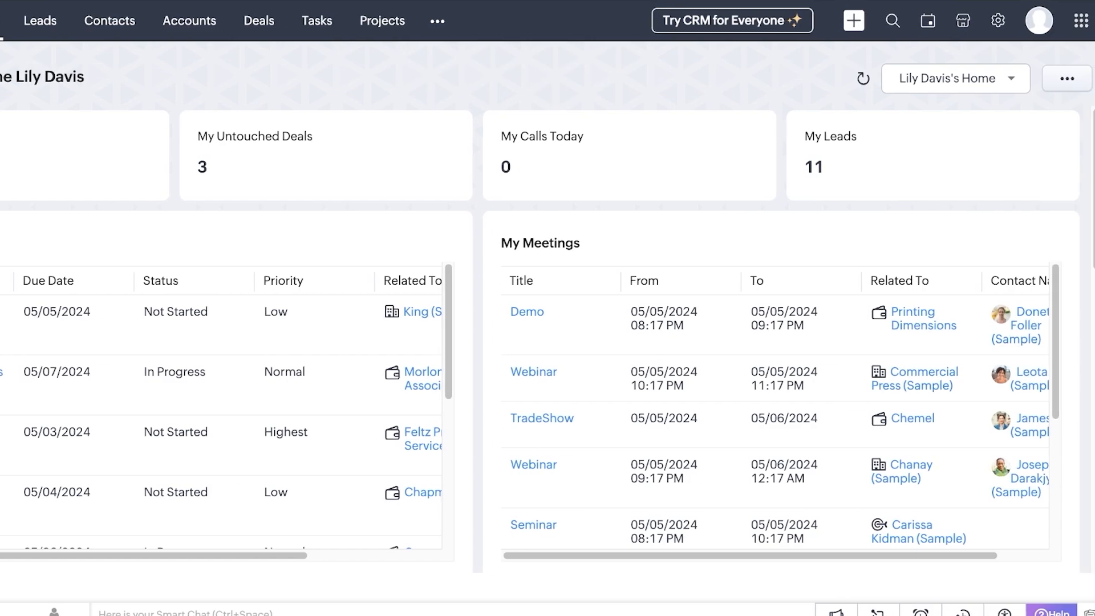
# Open Setup > Company Settings and review the Company Details editor without changing anything
pyautogui.click(997, 21)
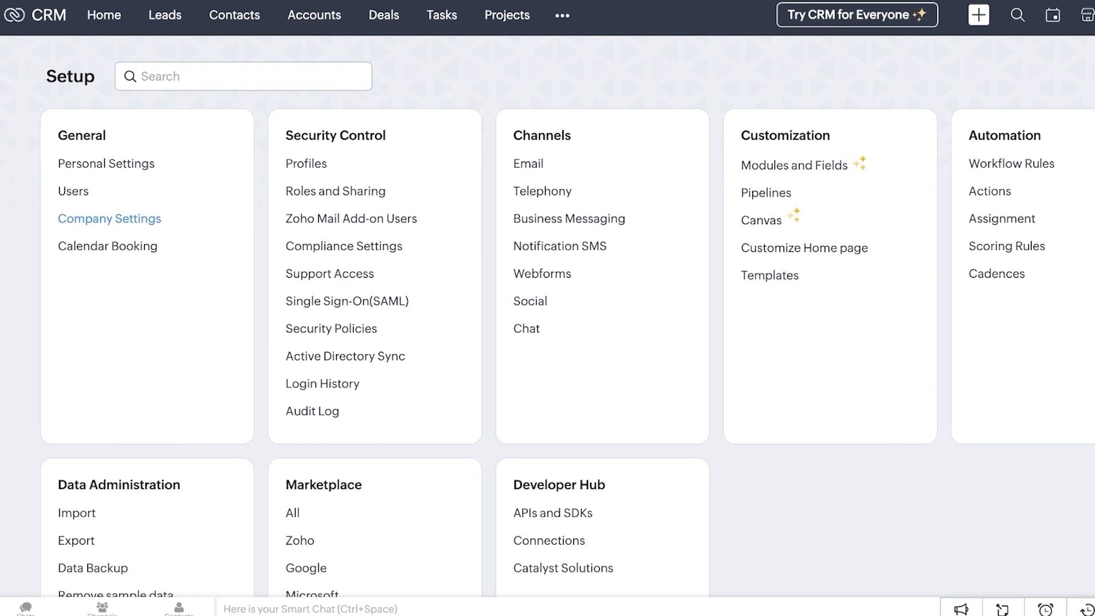
pyautogui.click(110, 219)
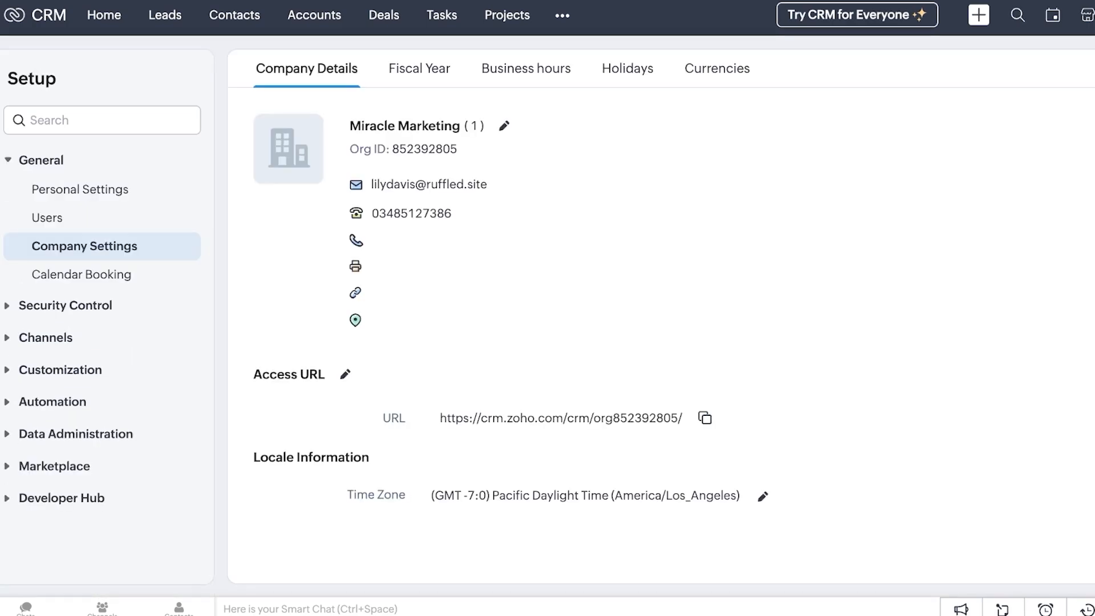
pyautogui.click(503, 126)
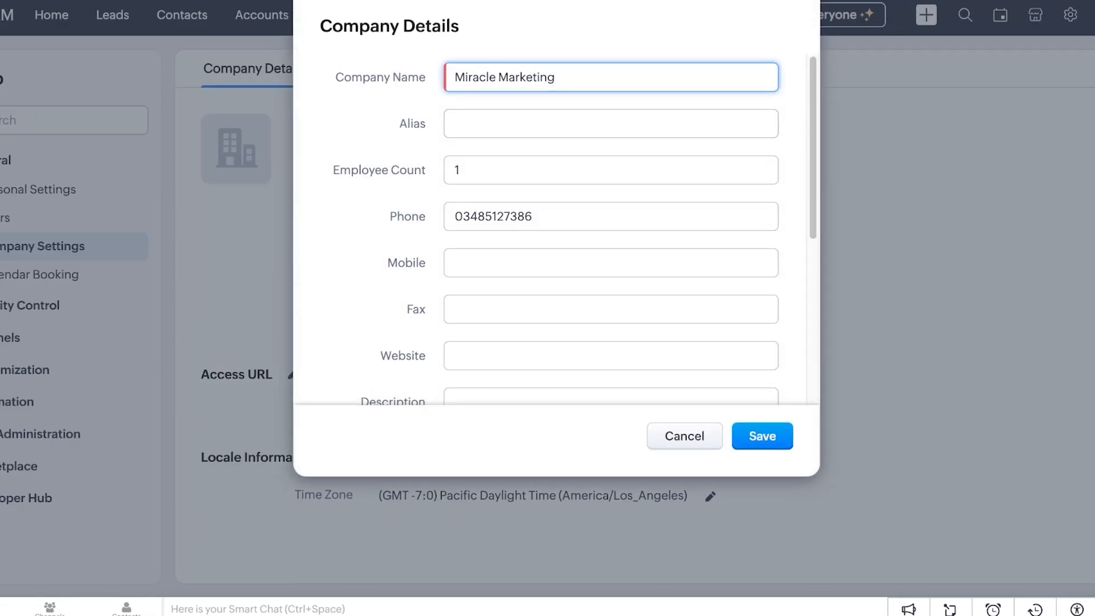
pyautogui.scroll(-5, 553, 228)
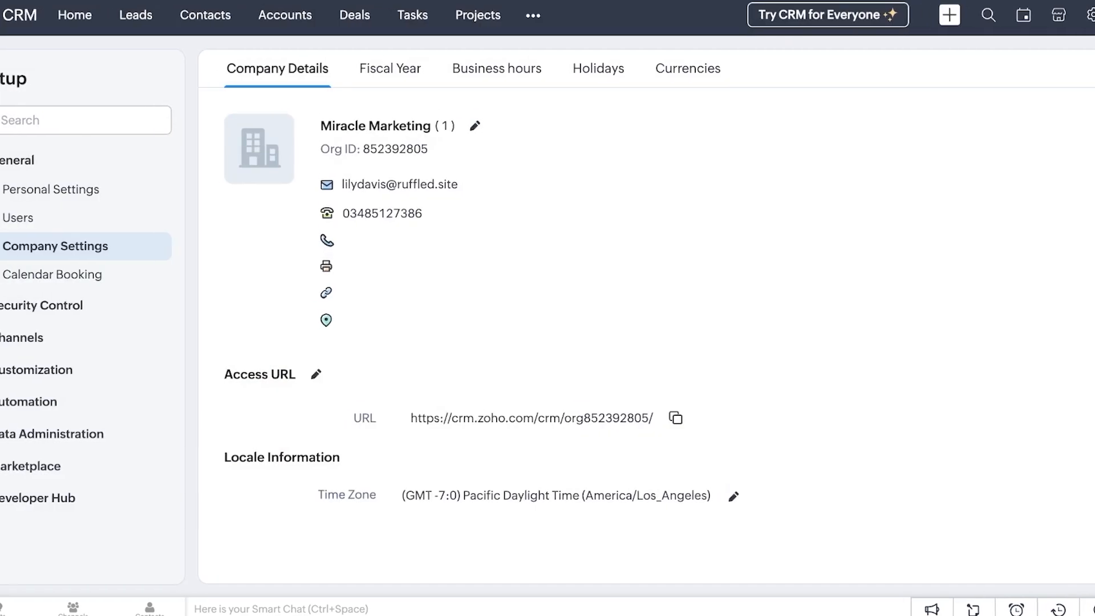
pyautogui.scroll(-2, 627, 336)
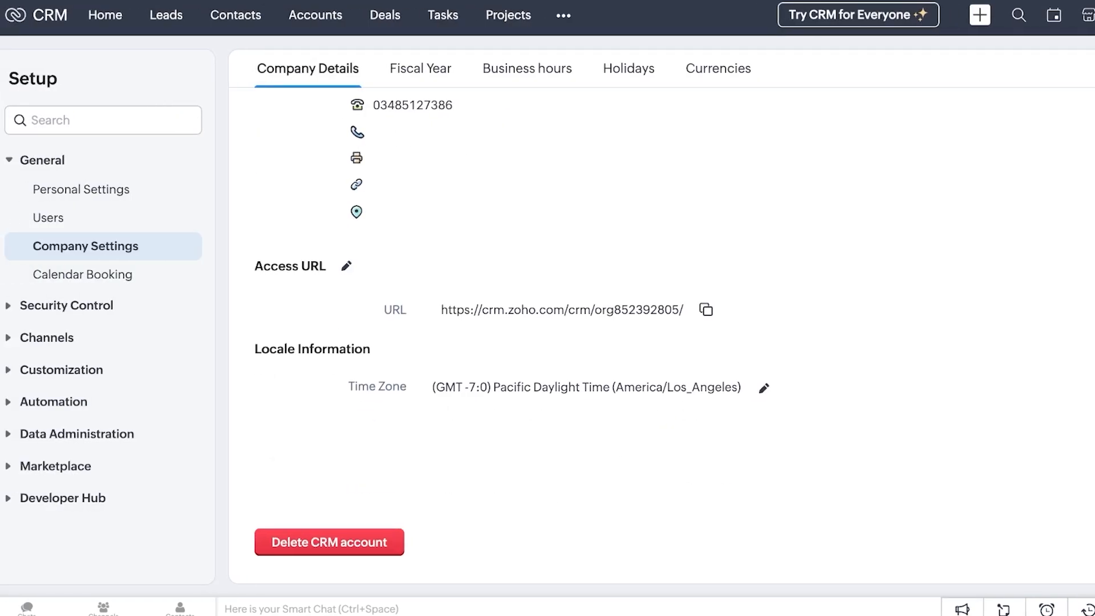
pyautogui.scroll(2, 628, 337)
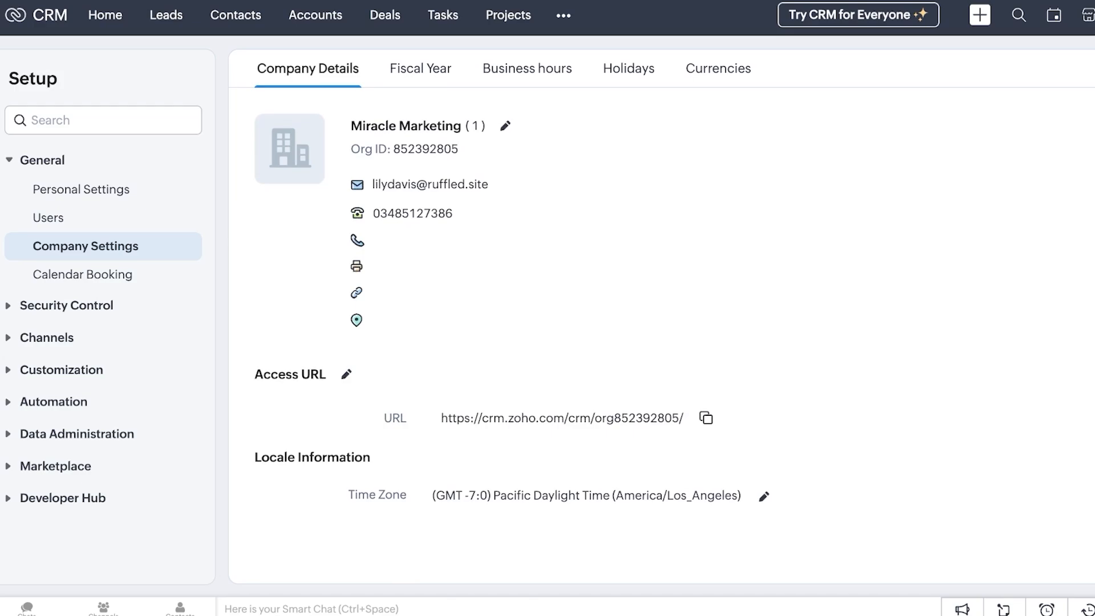
# Try a Custom 4-4-5 fiscal year, revert to standard, and leave without saving
pyautogui.click(420, 69)
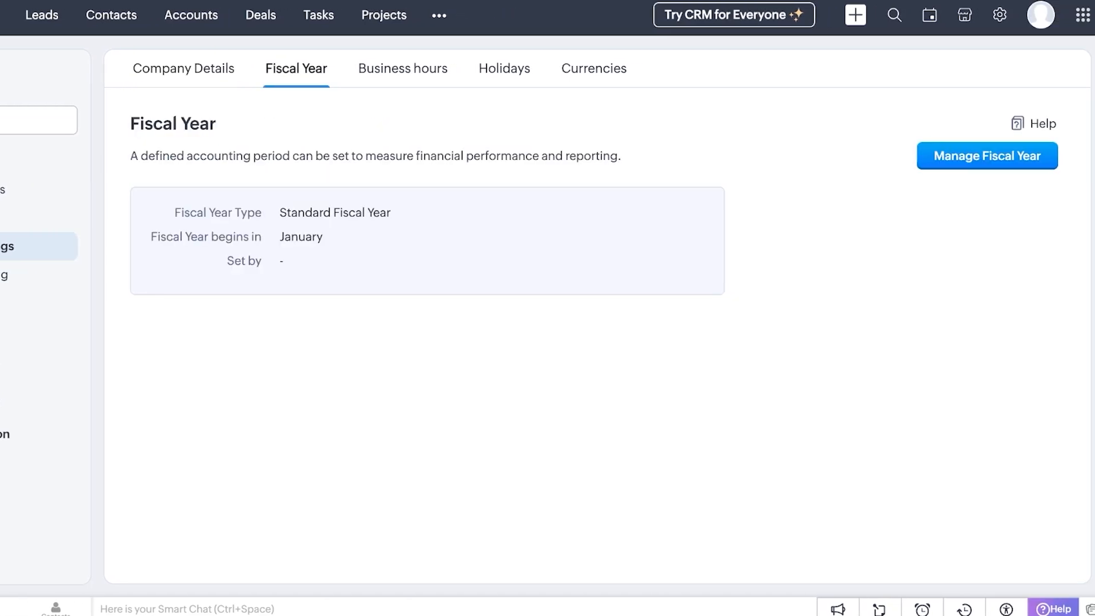
pyautogui.click(987, 156)
pyautogui.click(471, 207)
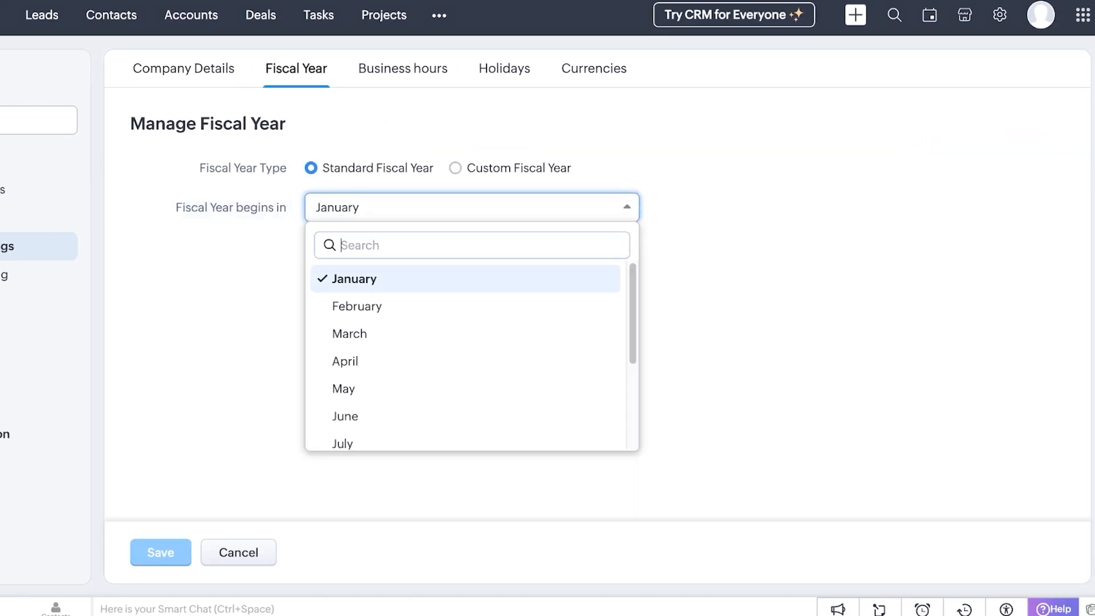
pyautogui.click(455, 168)
pyautogui.click(472, 208)
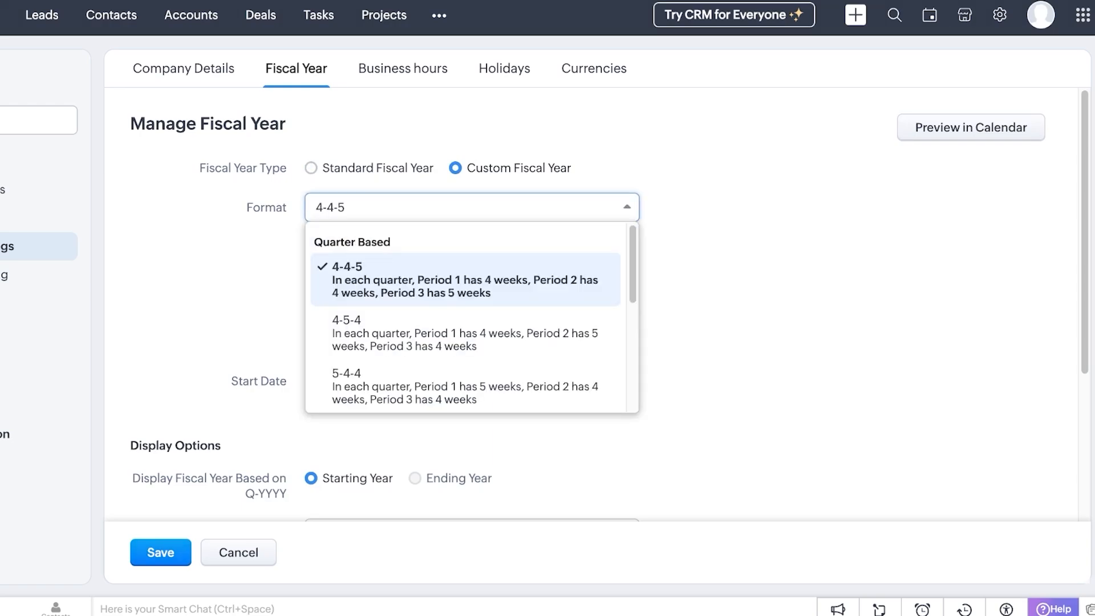
pyautogui.click(471, 208)
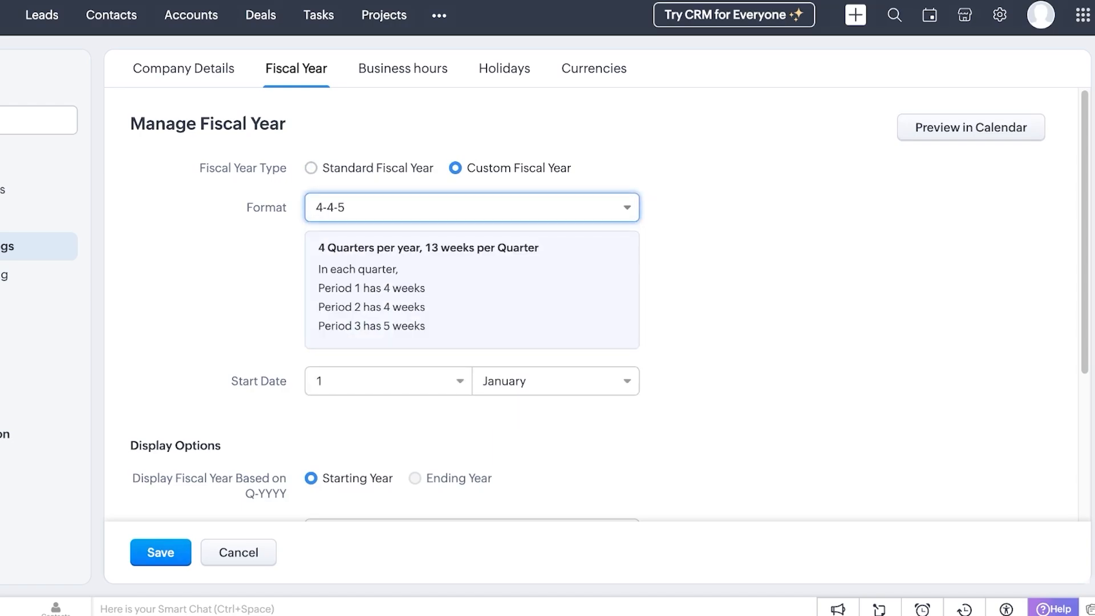
pyautogui.scroll(-6, 472, 304)
pyautogui.scroll(6, 472, 304)
pyautogui.click(310, 168)
pyautogui.click(402, 68)
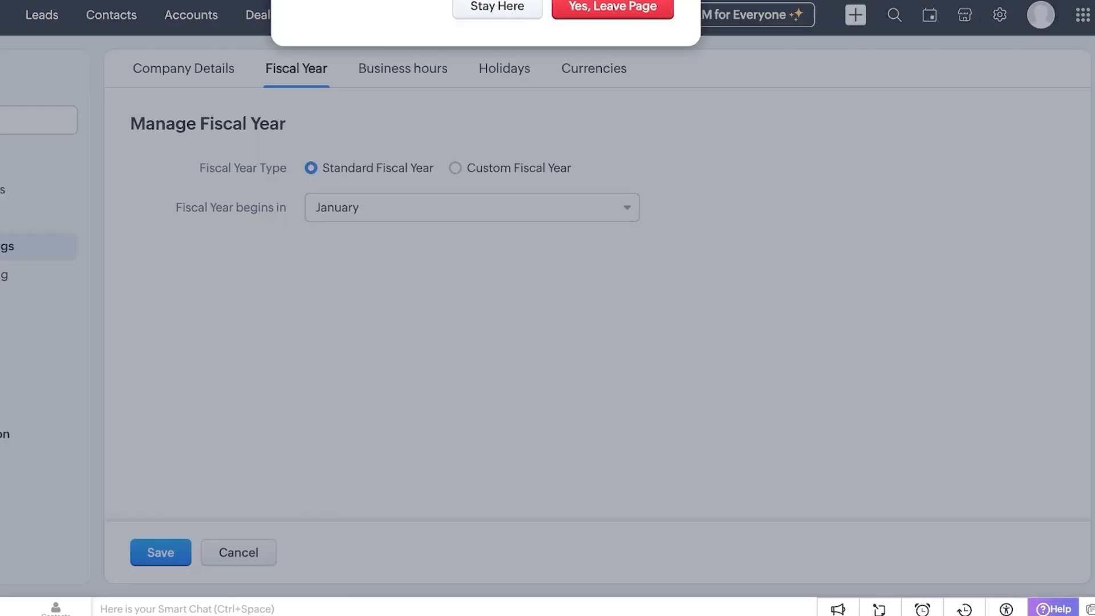
pyautogui.click(612, 105)
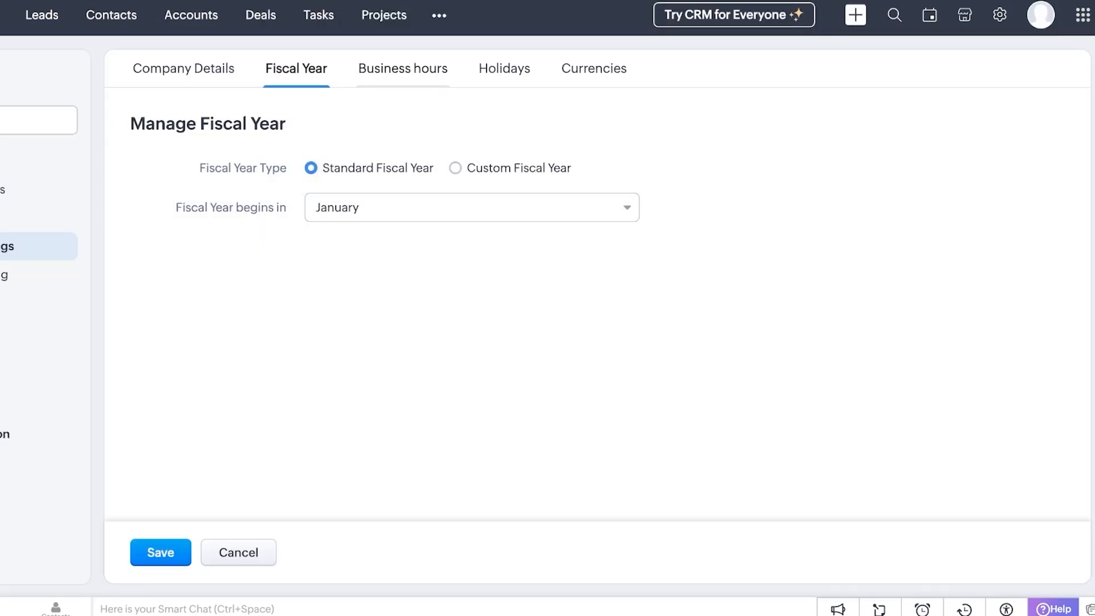
# Look through the Business Hours, Holidays and Currencies settings, ending on Currencies
pyautogui.click(403, 69)
pyautogui.click(594, 68)
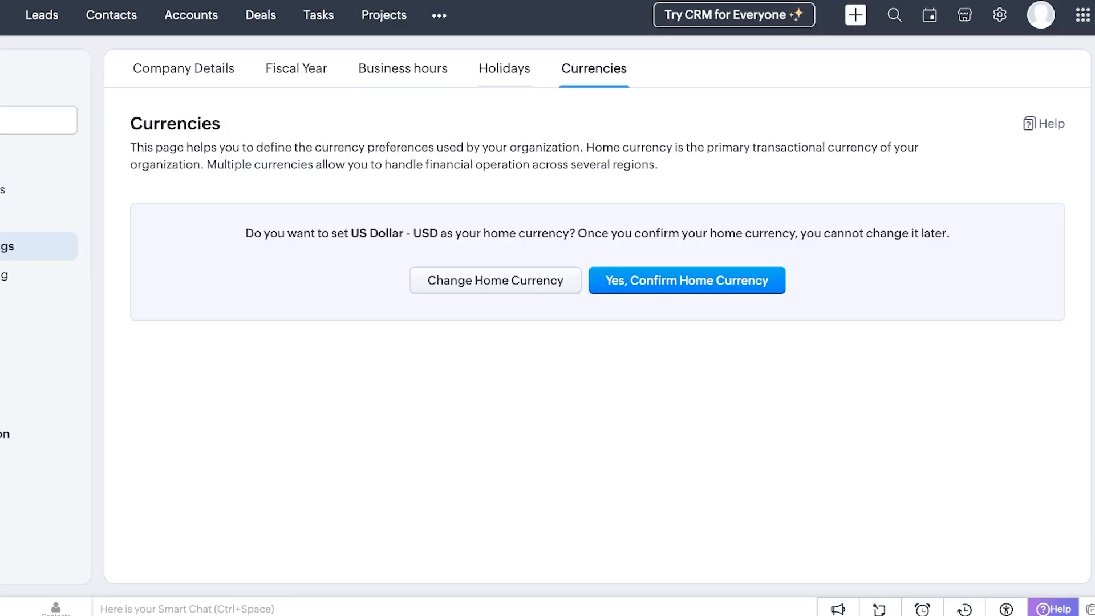
pyautogui.click(504, 69)
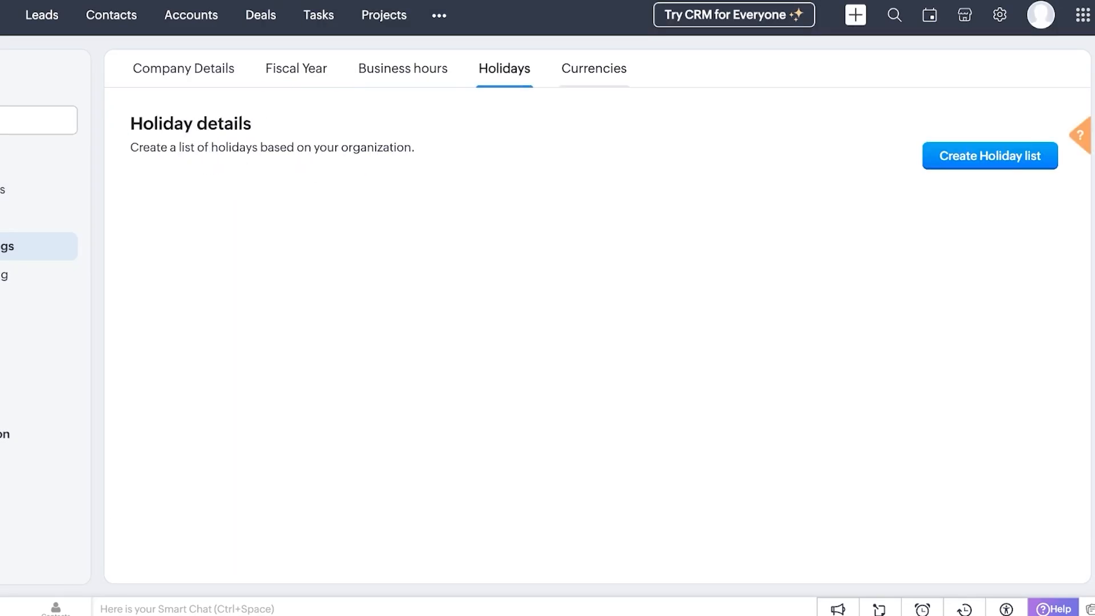
pyautogui.click(594, 69)
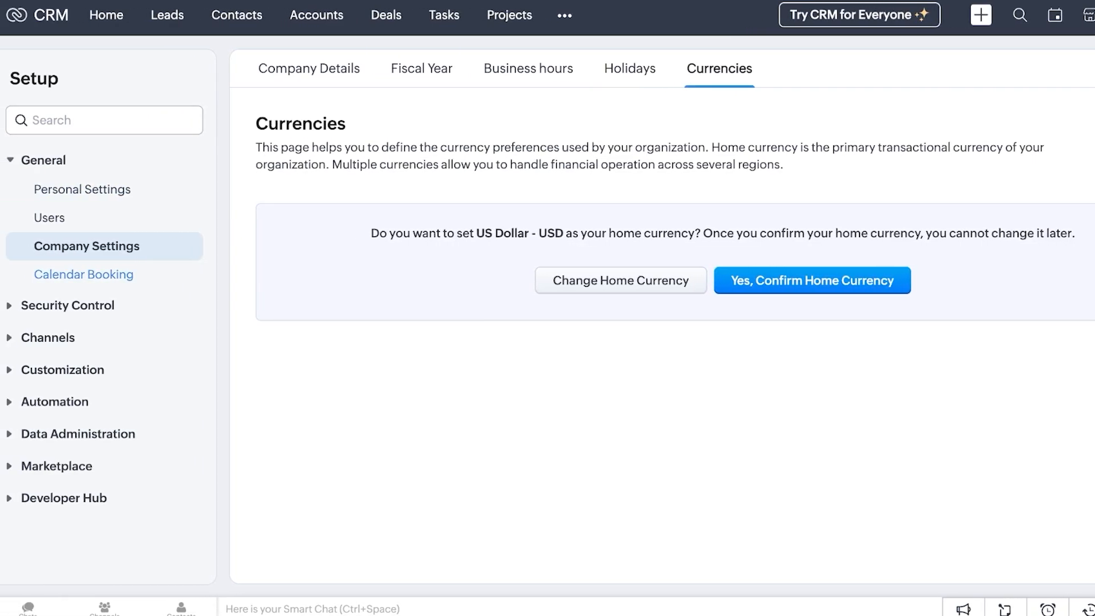
# Try setting up Calendar Booking, dismiss the missing business hours warning, and head Home
pyautogui.click(85, 274)
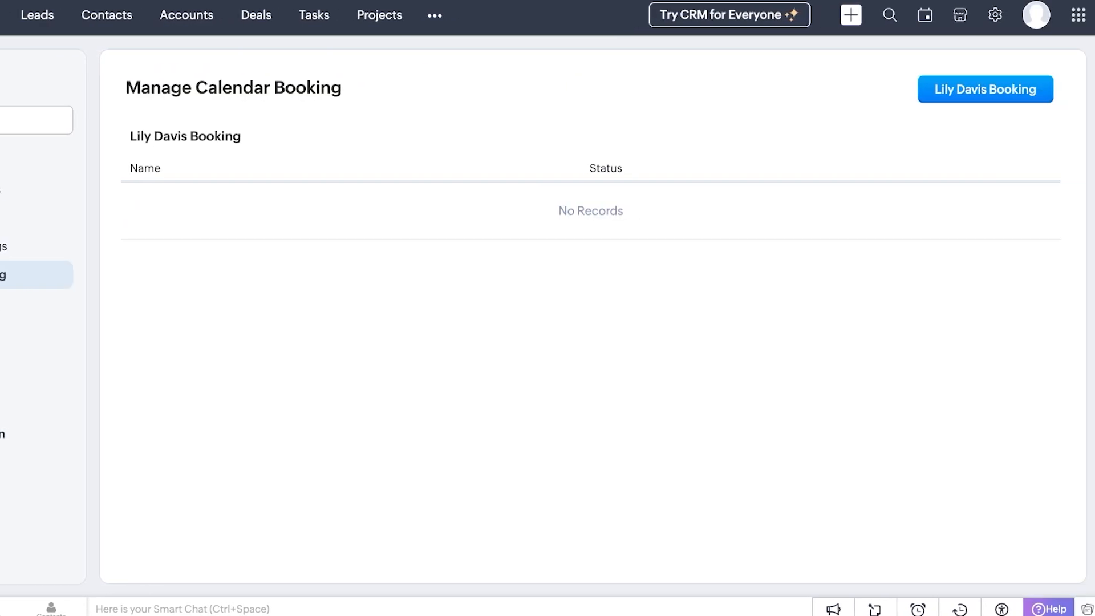
pyautogui.click(985, 90)
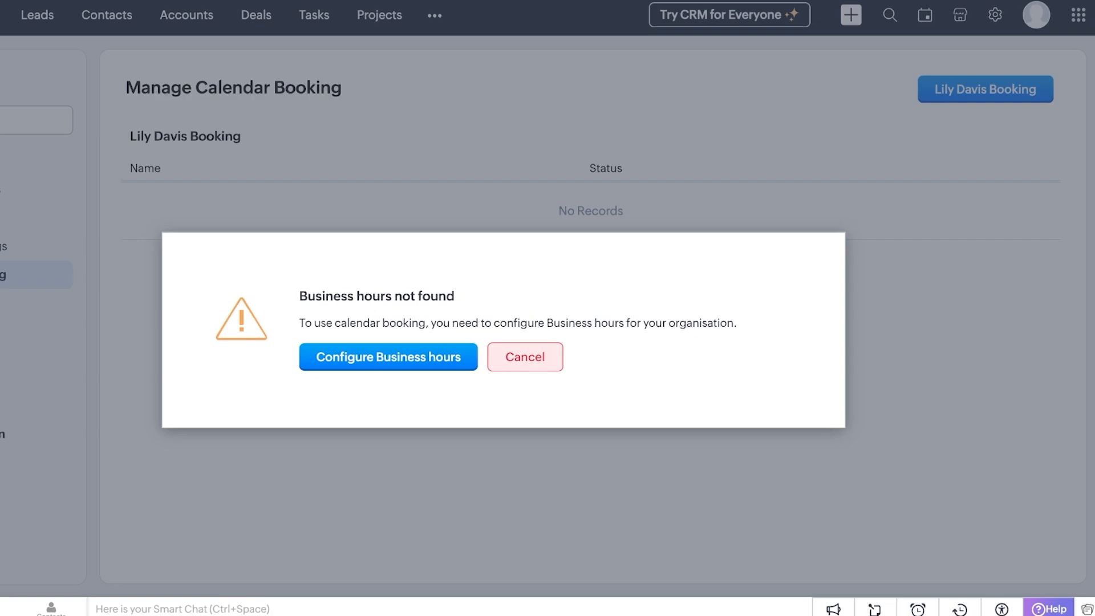
pyautogui.click(525, 357)
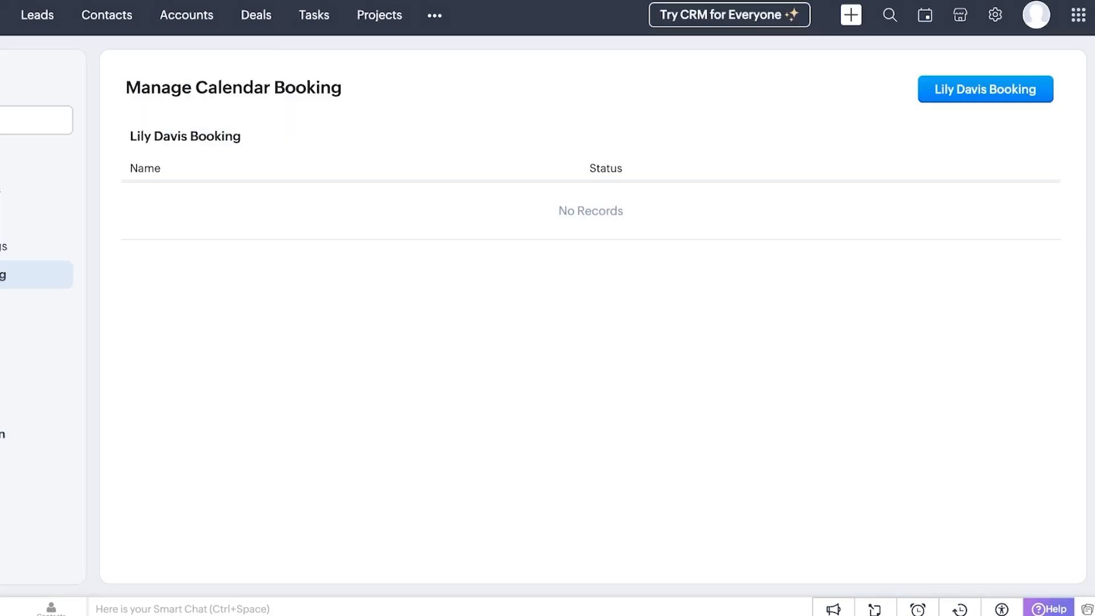
pyautogui.click(101, 16)
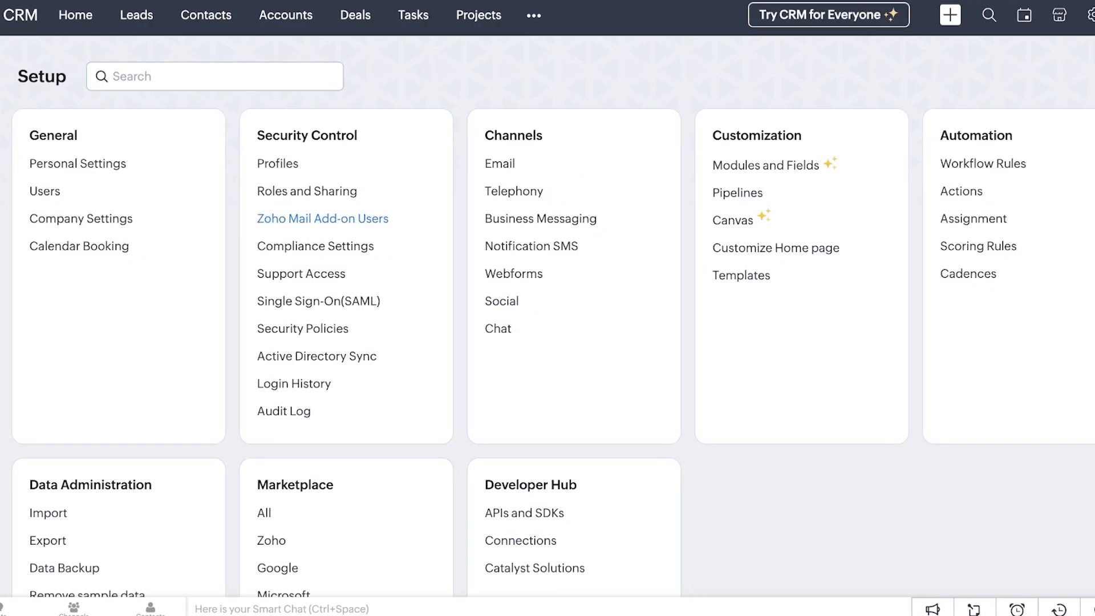
# Start a new CRM user and enter the user's first name, last name and email address
pyautogui.scroll(-1, 548, 329)
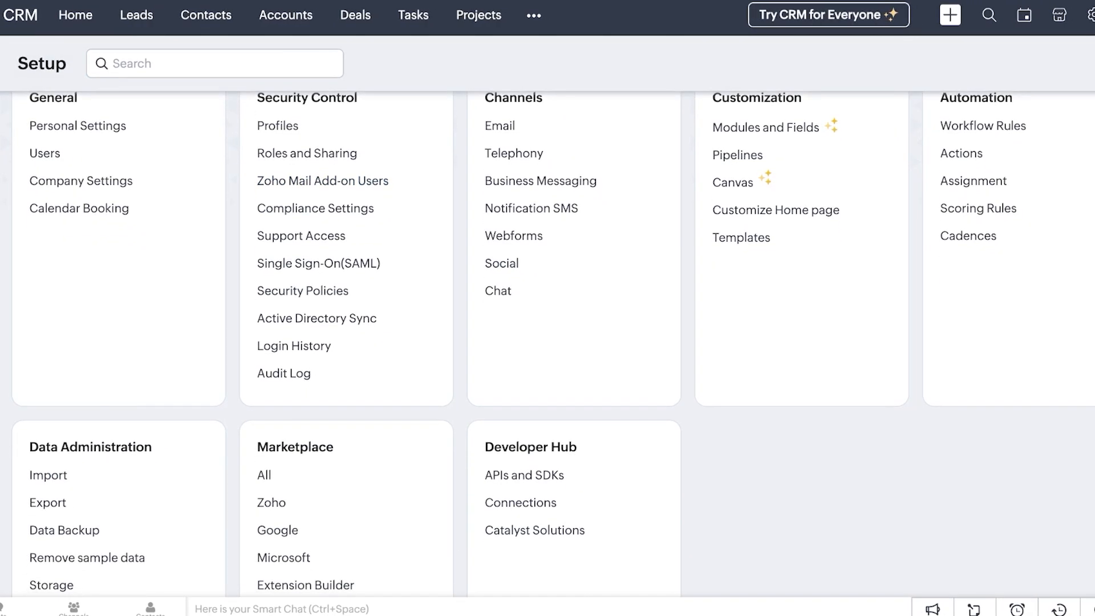
pyautogui.scroll(1, 547, 342)
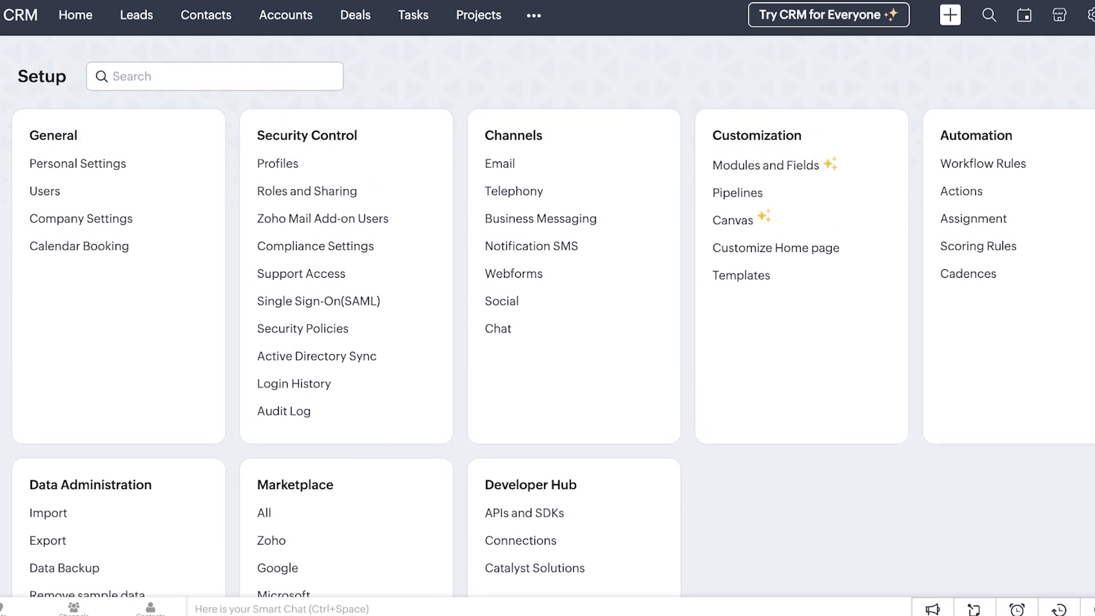
pyautogui.click(44, 192)
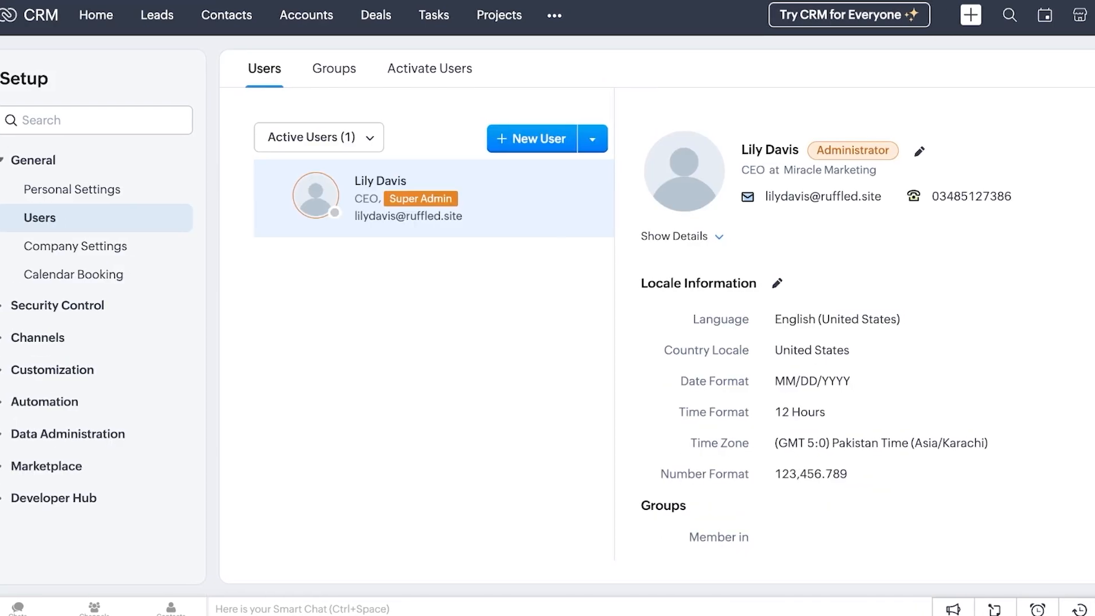
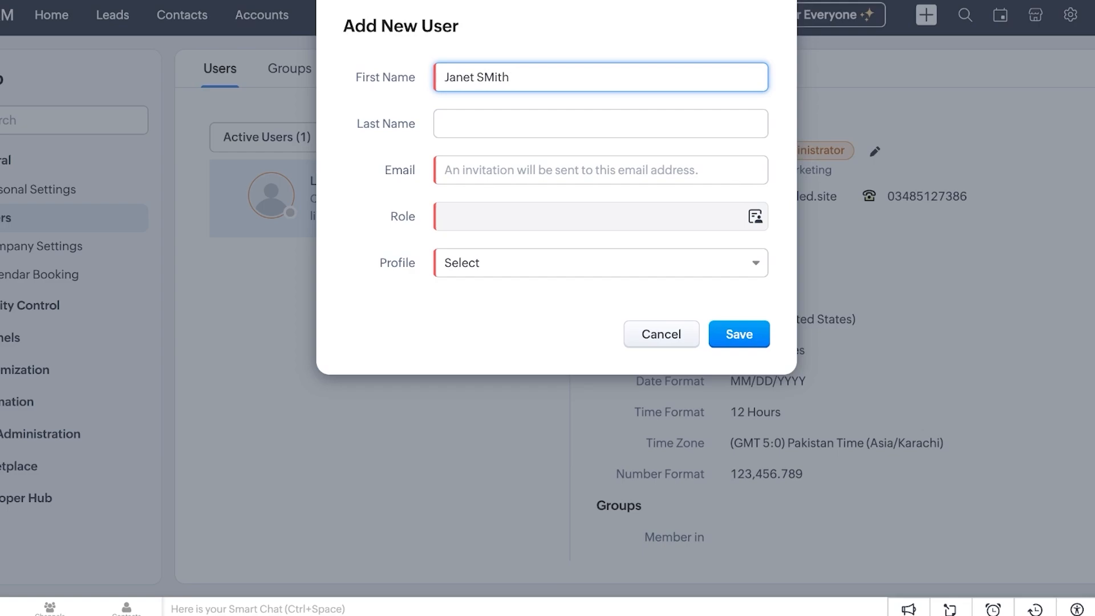
pyautogui.hotkey('ctrl', 'shift', 'Left')
pyautogui.press('BackSpace')
pyautogui.press('Tab')
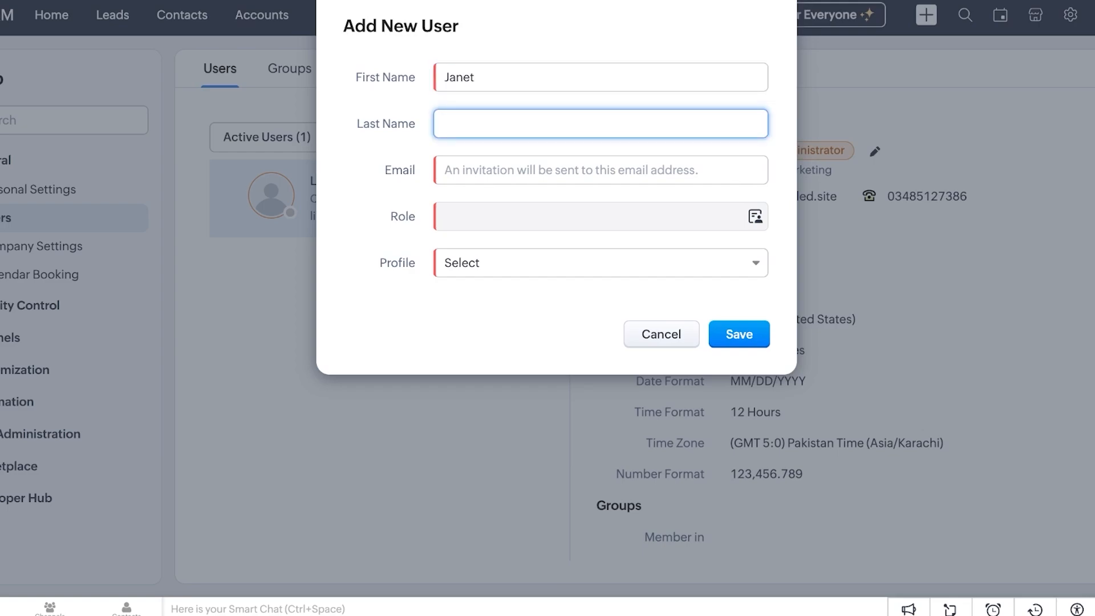
pyautogui.write('Smith')
pyautogui.press('Tab')
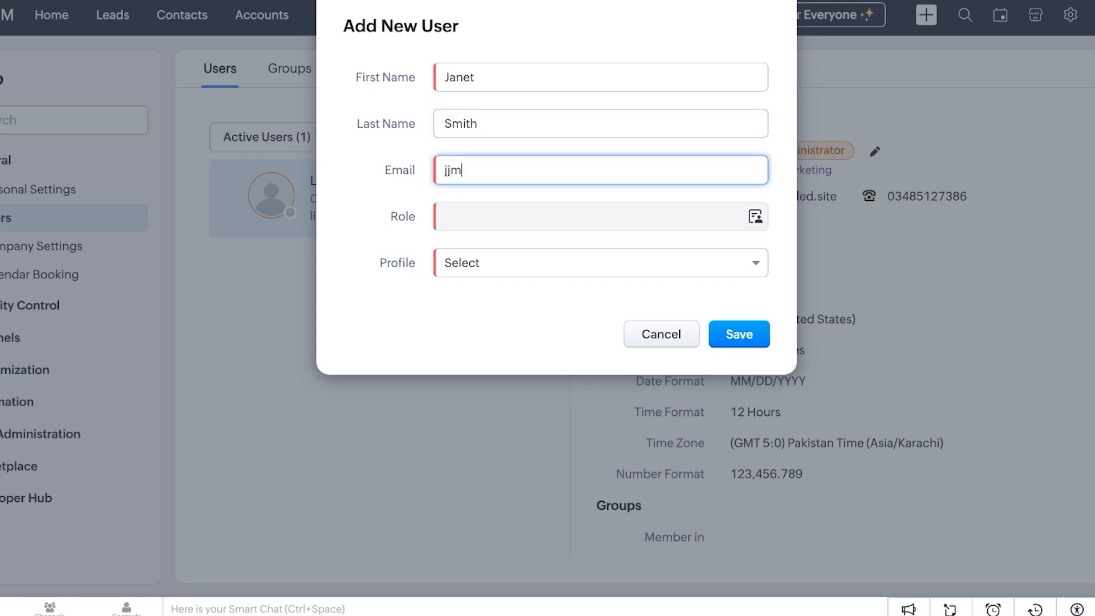
# Give the new user the Manager role and Standard profile, save, and return Home
pyautogui.press('Tab')
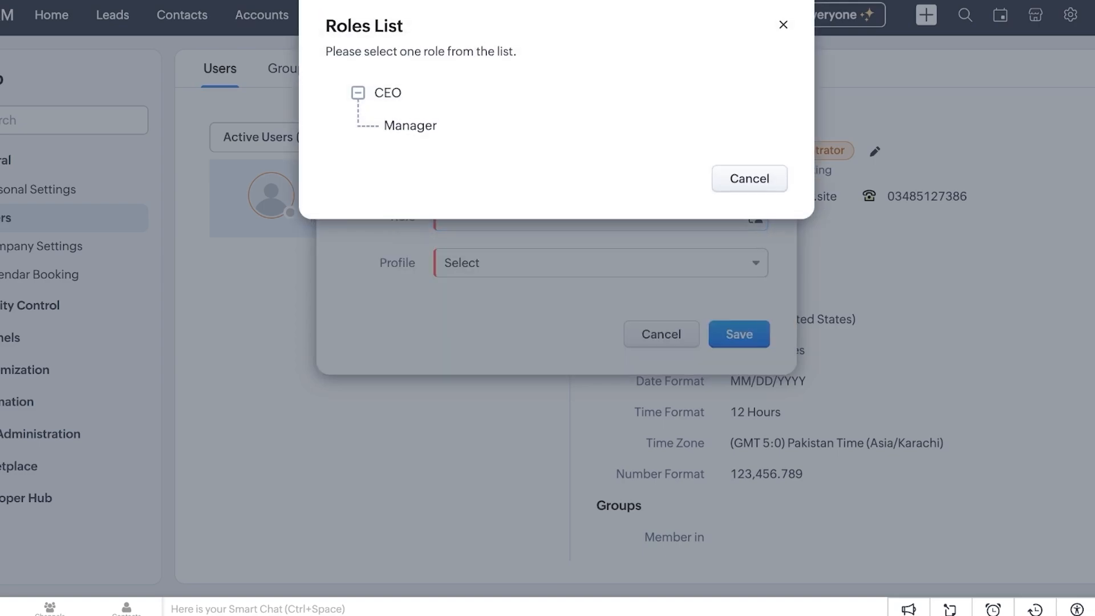
pyautogui.click(410, 126)
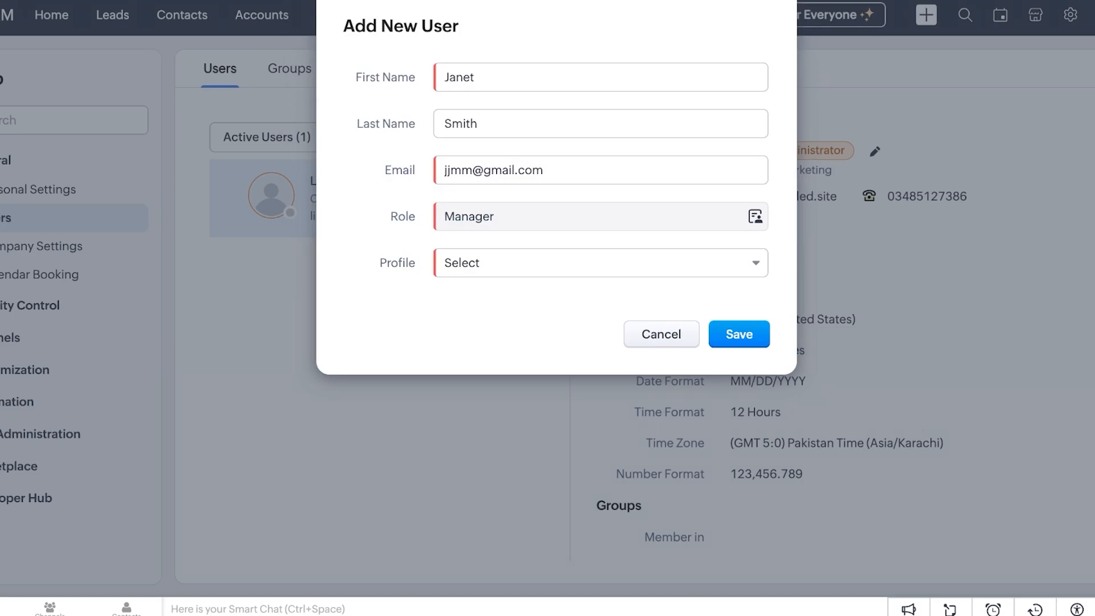
pyautogui.click(600, 263)
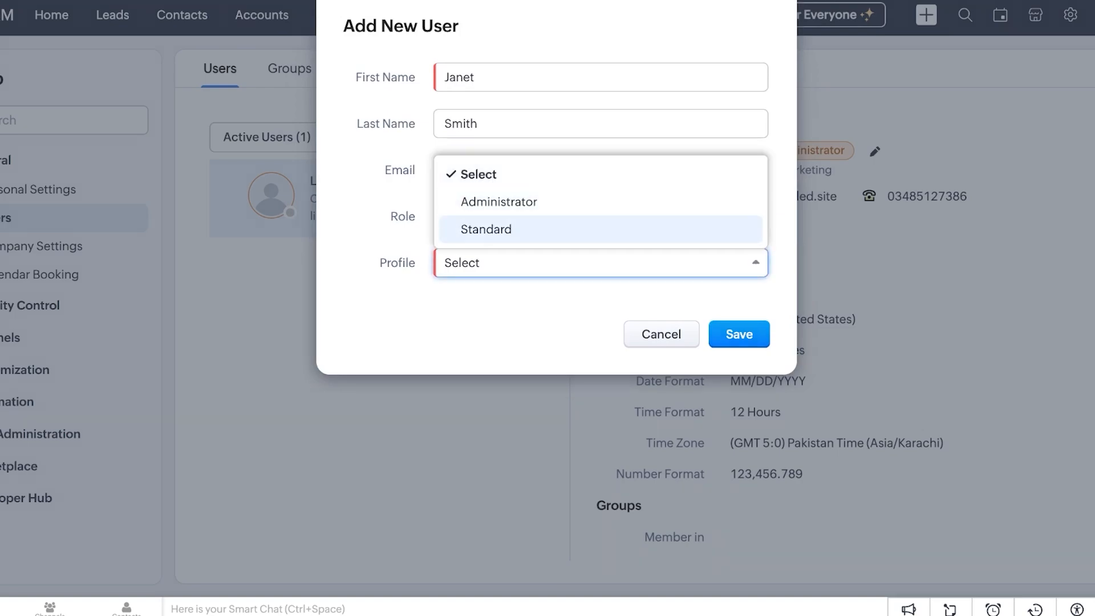
pyautogui.click(485, 229)
pyautogui.click(739, 335)
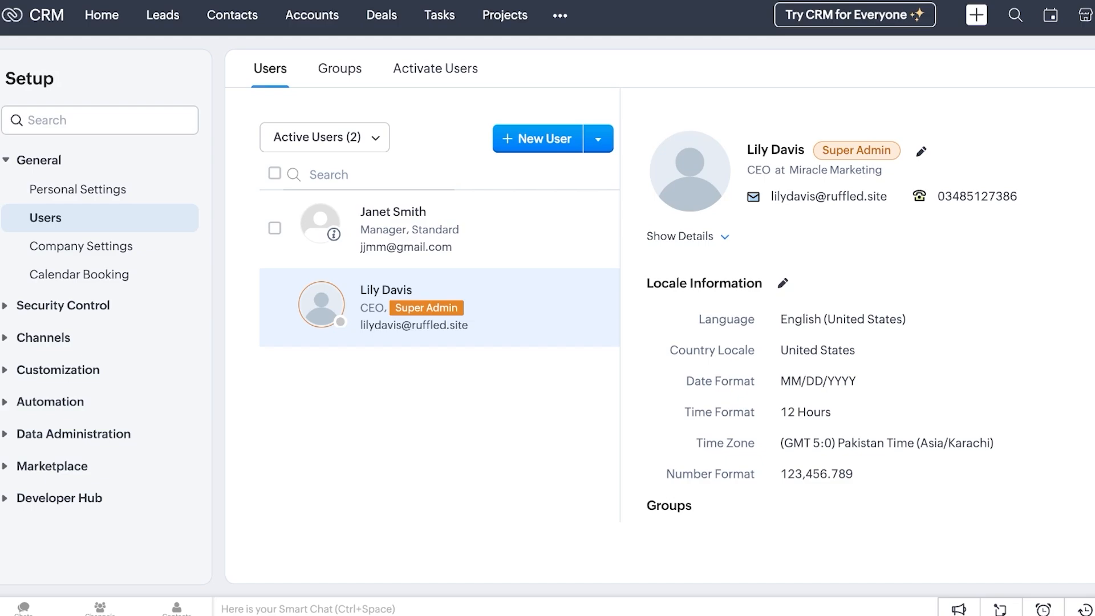
pyautogui.click(102, 15)
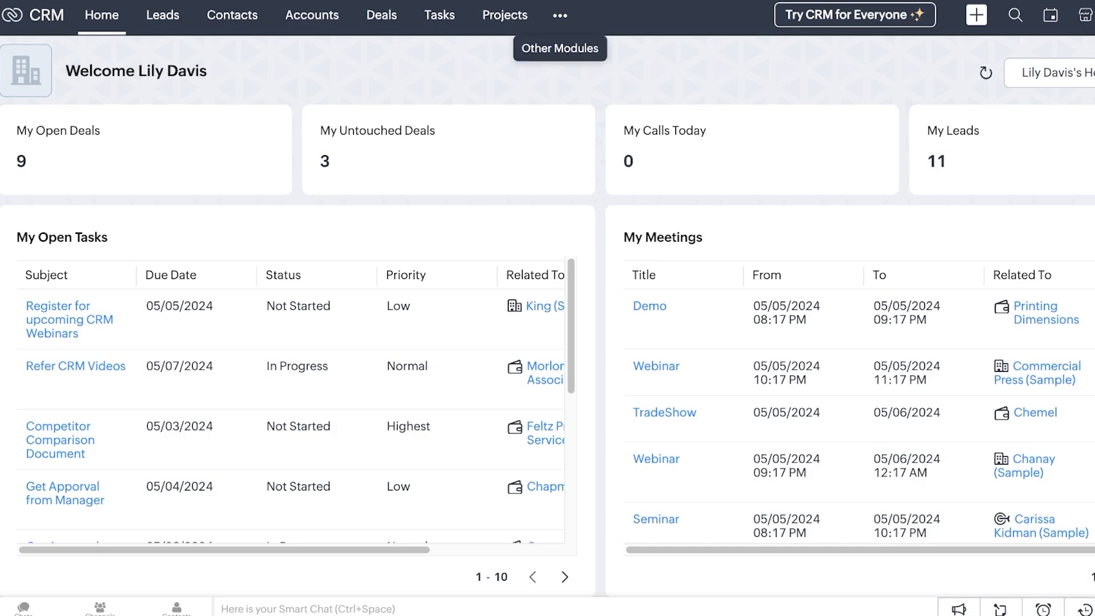
# Check the Other Modules list, then bring up the Home page's ••• customization menu
pyautogui.click(560, 15)
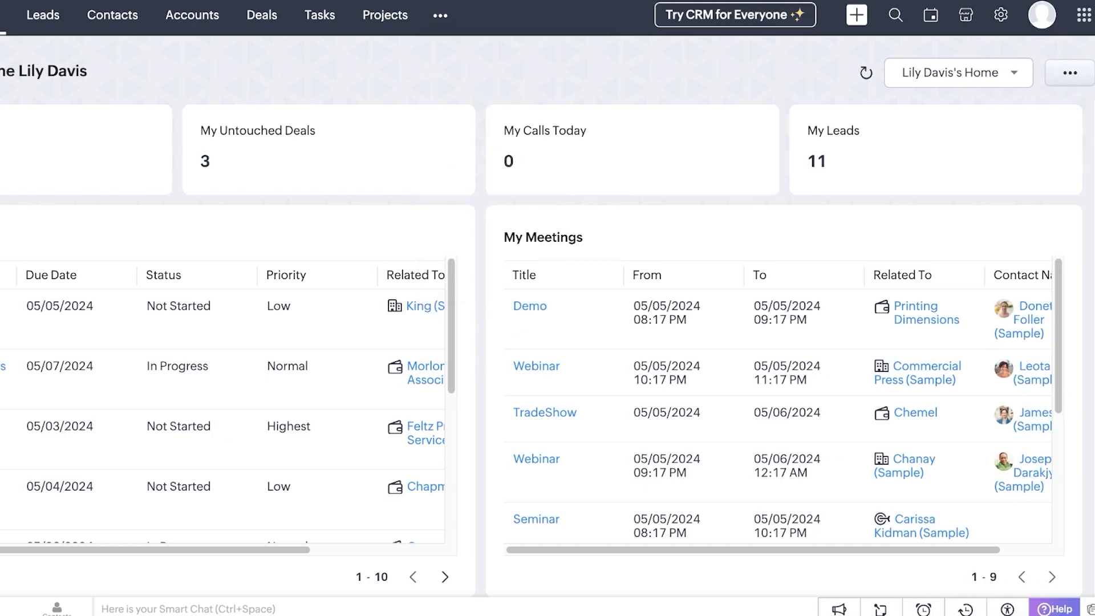
pyautogui.click(1070, 73)
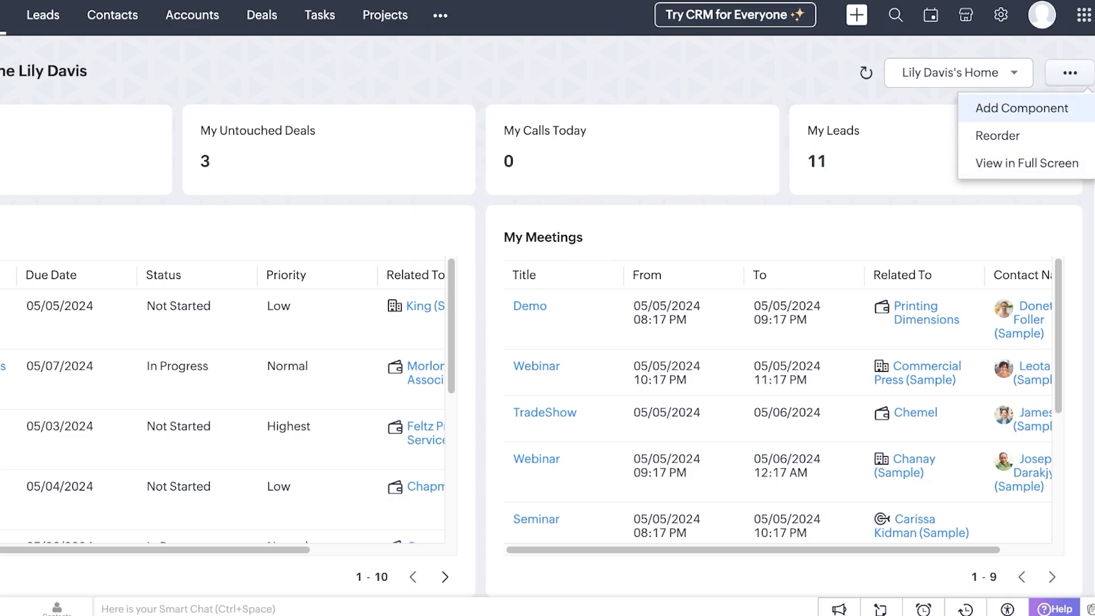
# Add a dashboard component from MEETINGS THIS MONTH named 'mm' to the Home page
pyautogui.click(1021, 108)
pyautogui.click(406, 61)
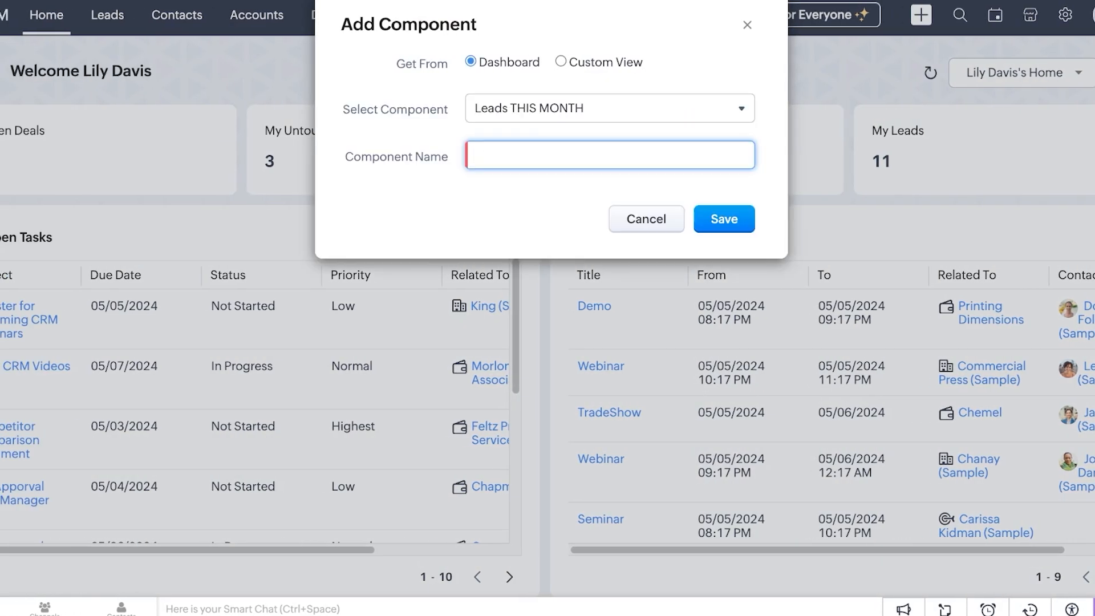
pyautogui.click(609, 109)
pyautogui.scroll(-10, 609, 267)
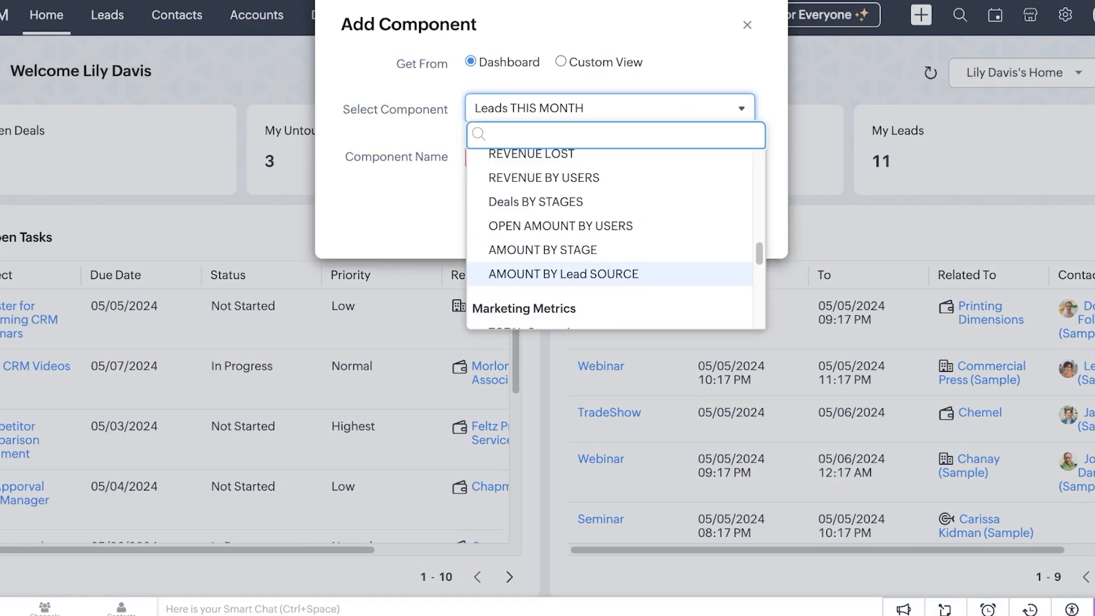
pyautogui.scroll(-5, 610, 240)
pyautogui.click(545, 255)
pyautogui.write('mm')
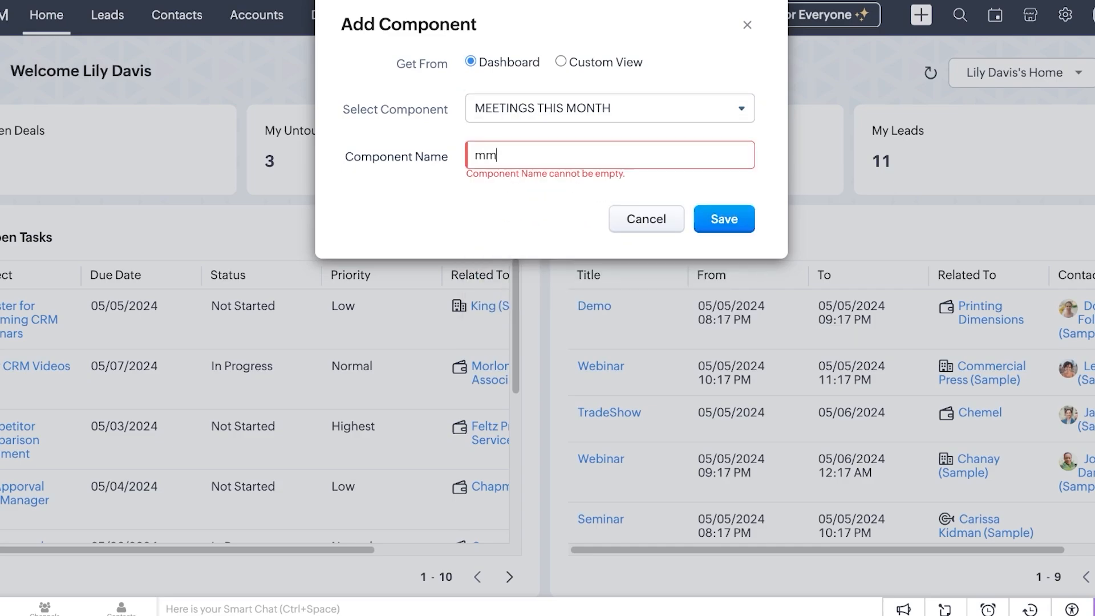
pyautogui.press('Return')
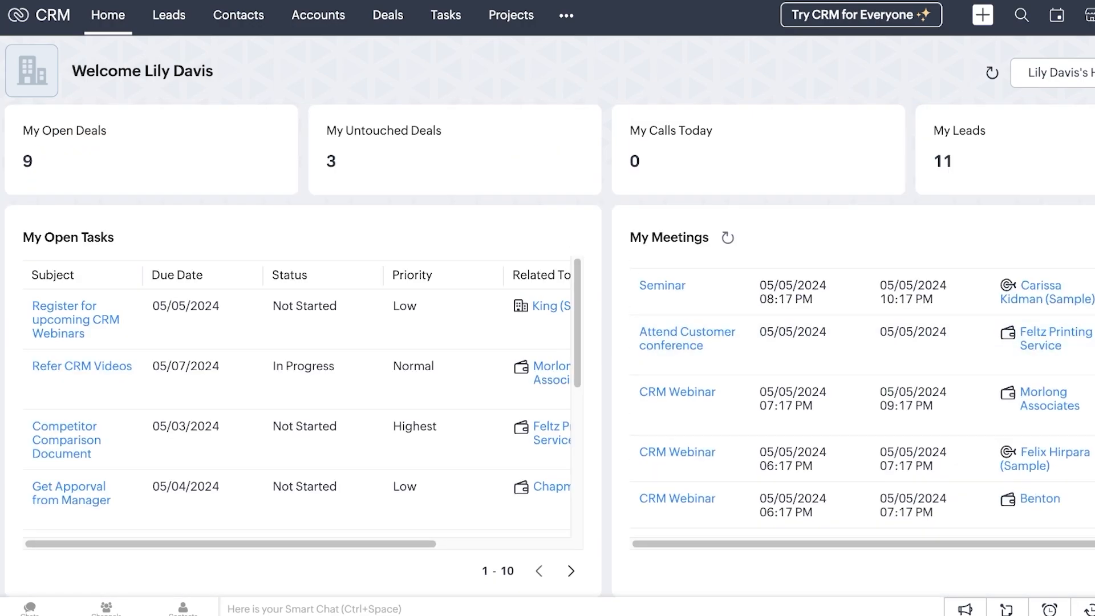
# Delete the My Meetings component, then try the global search and the create-record menu
pyautogui.click(1089, 287)
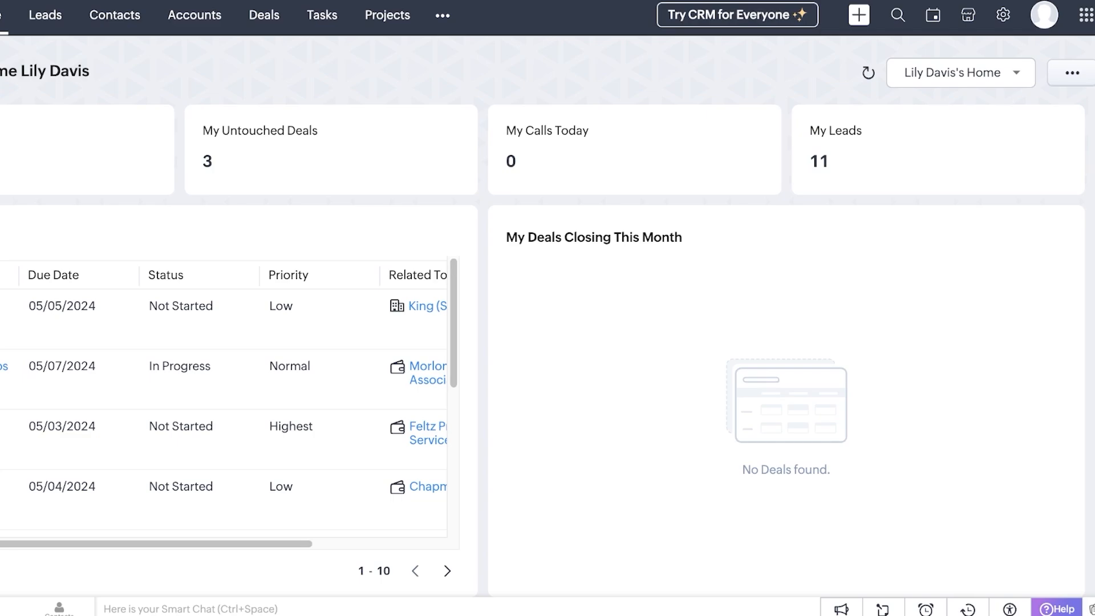
pyautogui.click(898, 15)
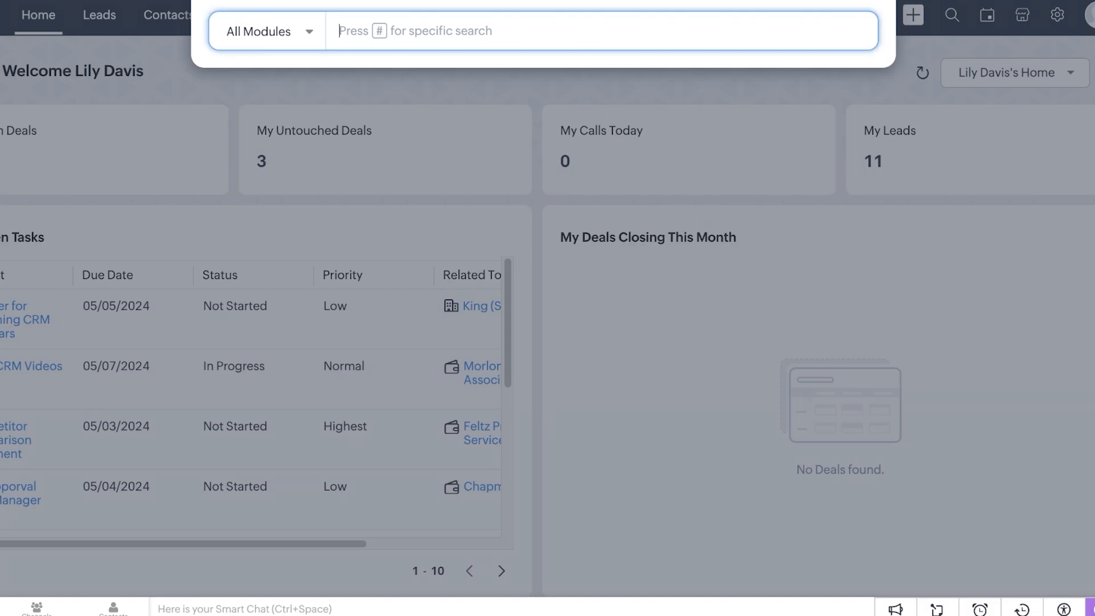
pyautogui.click(952, 15)
pyautogui.click(913, 15)
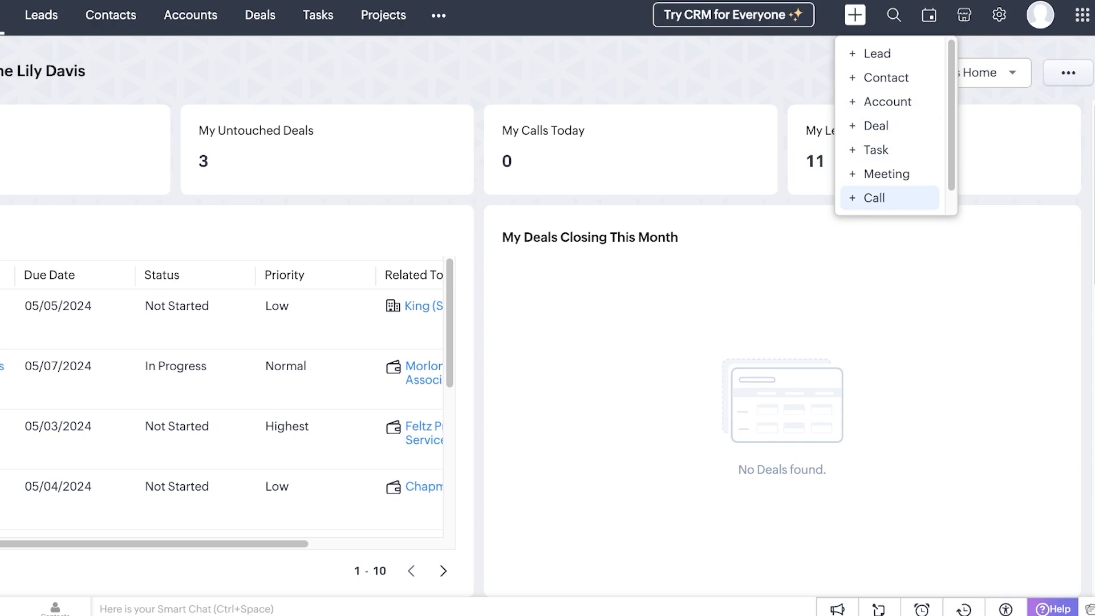
# Scroll through the Home dashboard, then open the Leads module
pyautogui.scroll(-1, 887, 149)
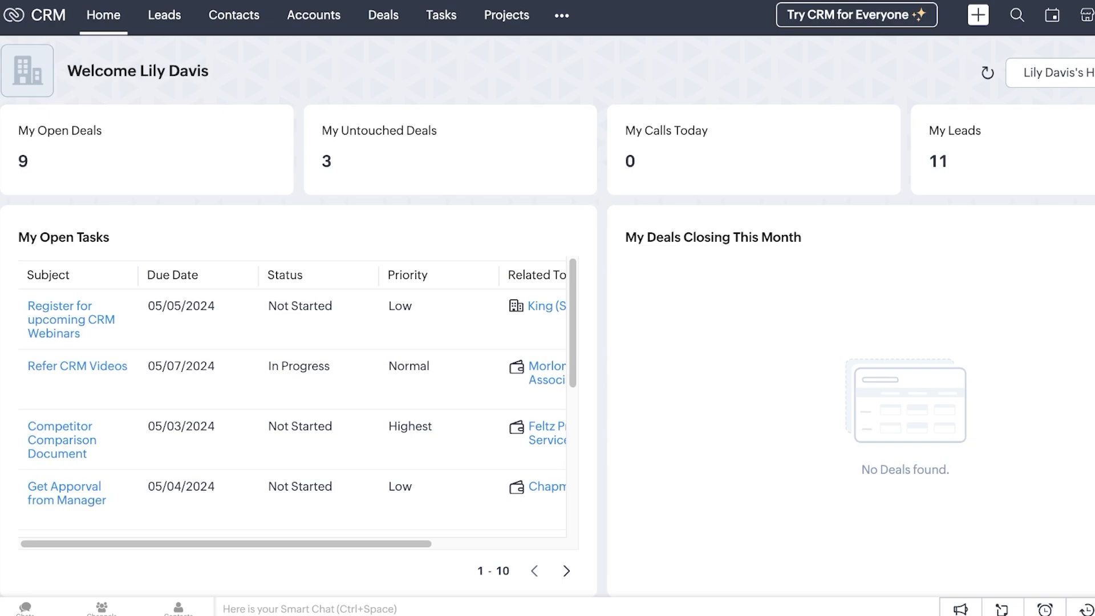
pyautogui.scroll(-3, 547, 343)
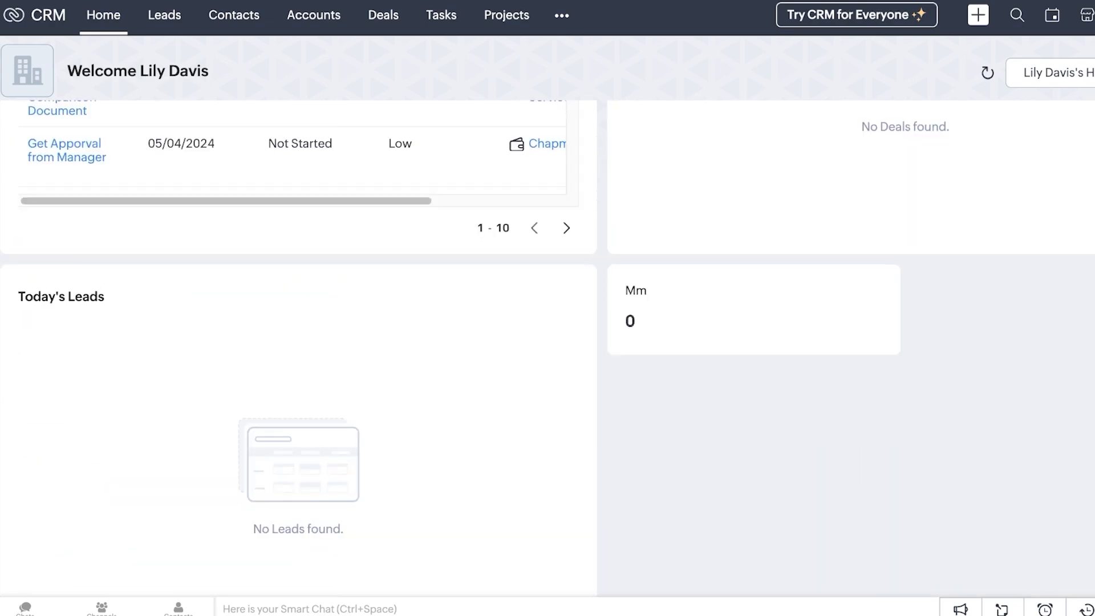
pyautogui.scroll(-10, 399, 320)
pyautogui.moveTo(365, 300); pyautogui.dragTo(246, 114)
pyautogui.scroll(13, 246, 114)
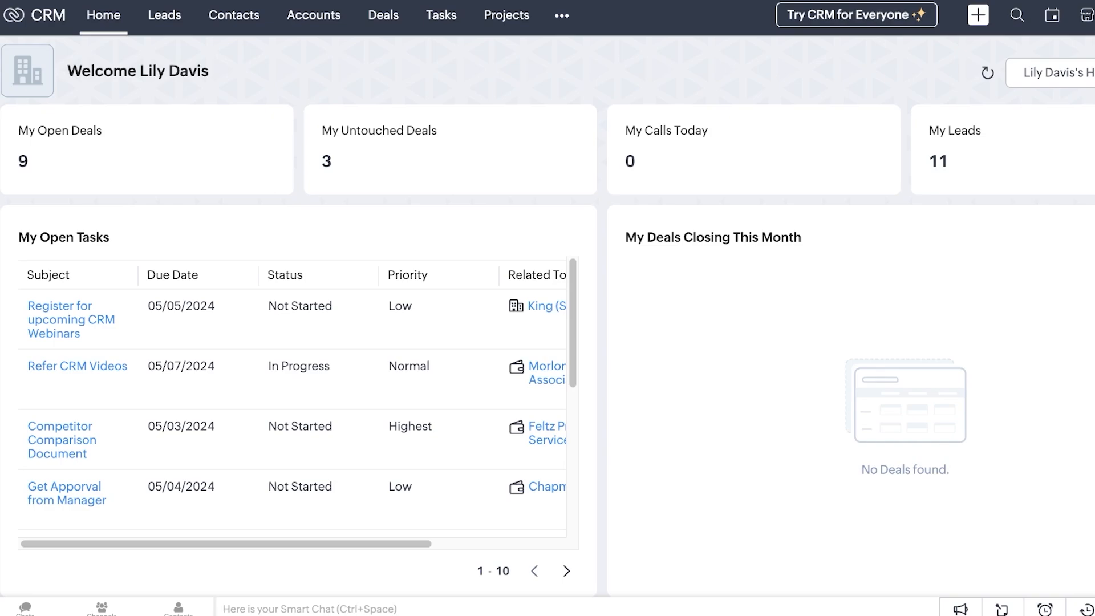
pyautogui.click(164, 15)
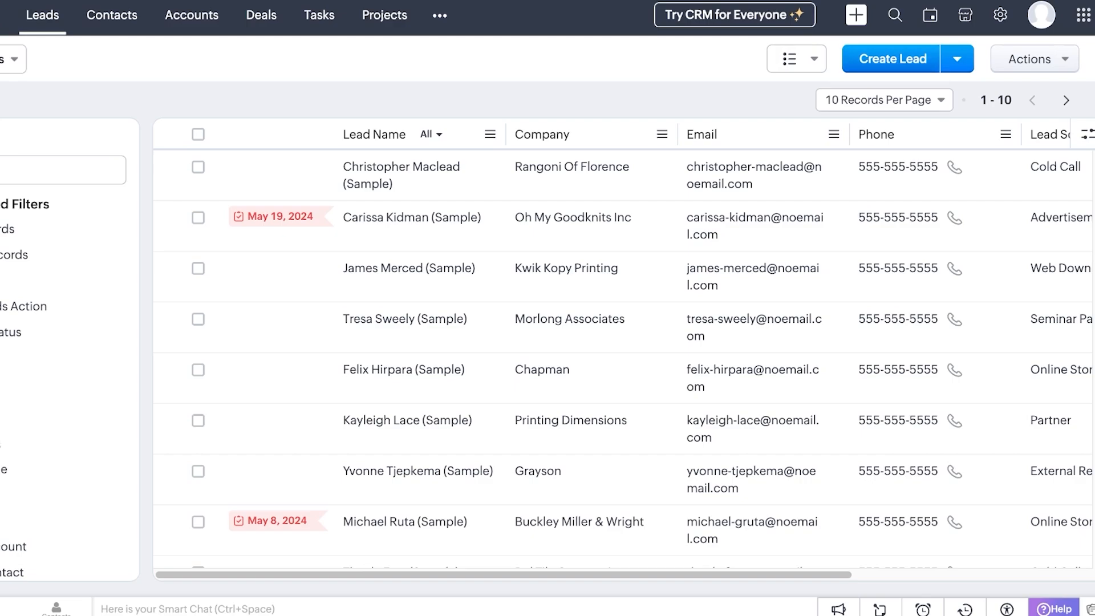
# Start a new lead with first name, title CEO, Employee Referral source, Large Enterprise industry, revenue 123456789
pyautogui.click(892, 59)
pyautogui.click(377, 346)
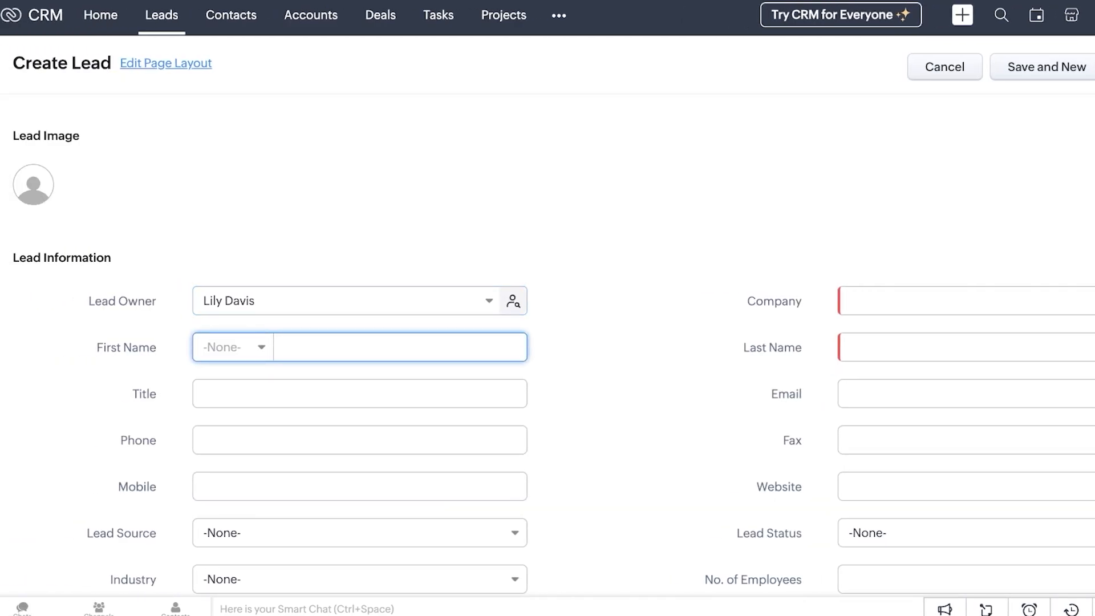
pyautogui.scroll(-3, 359, 296)
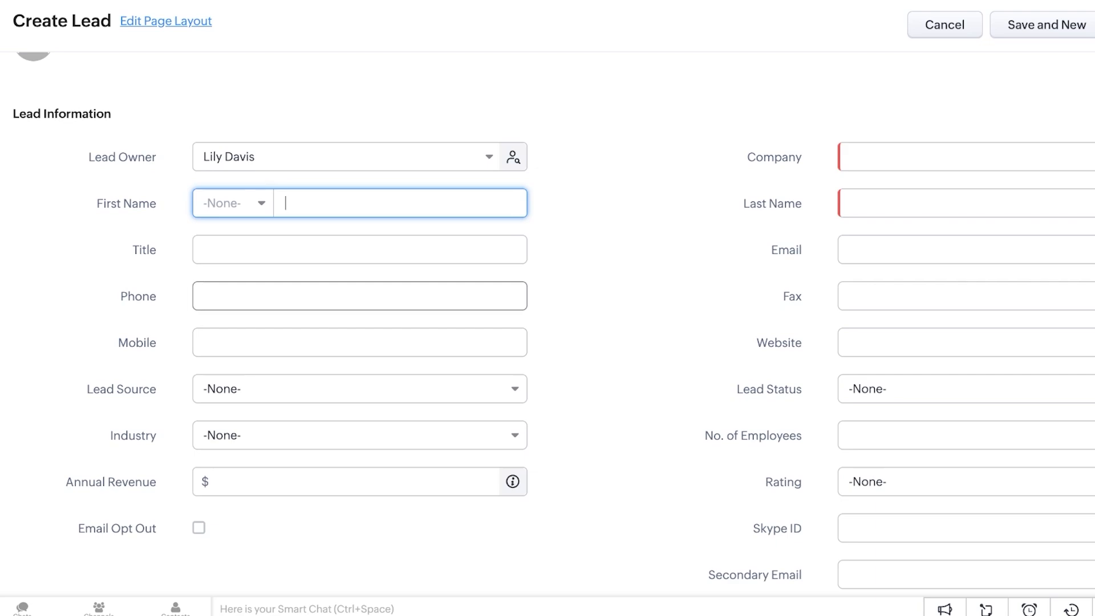
pyautogui.press('Tab')
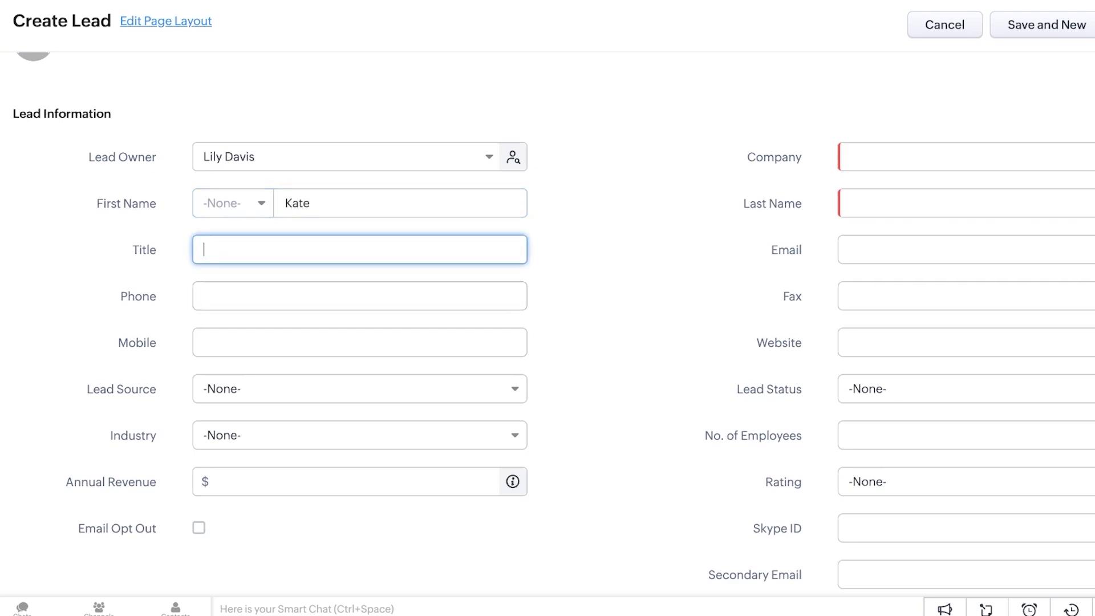
pyautogui.write('CEO')
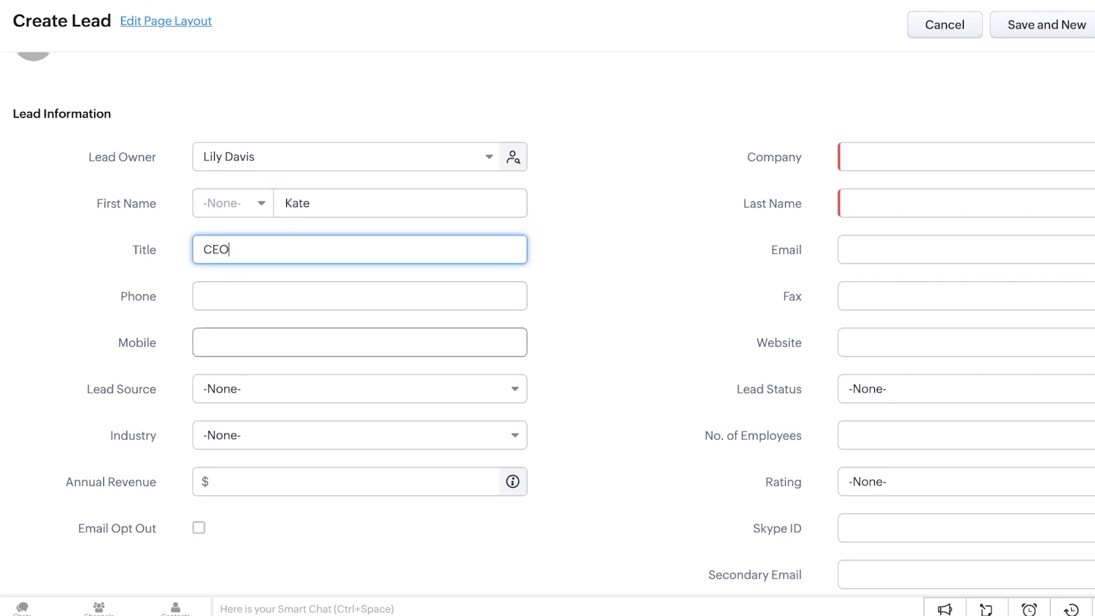
pyautogui.click(360, 389)
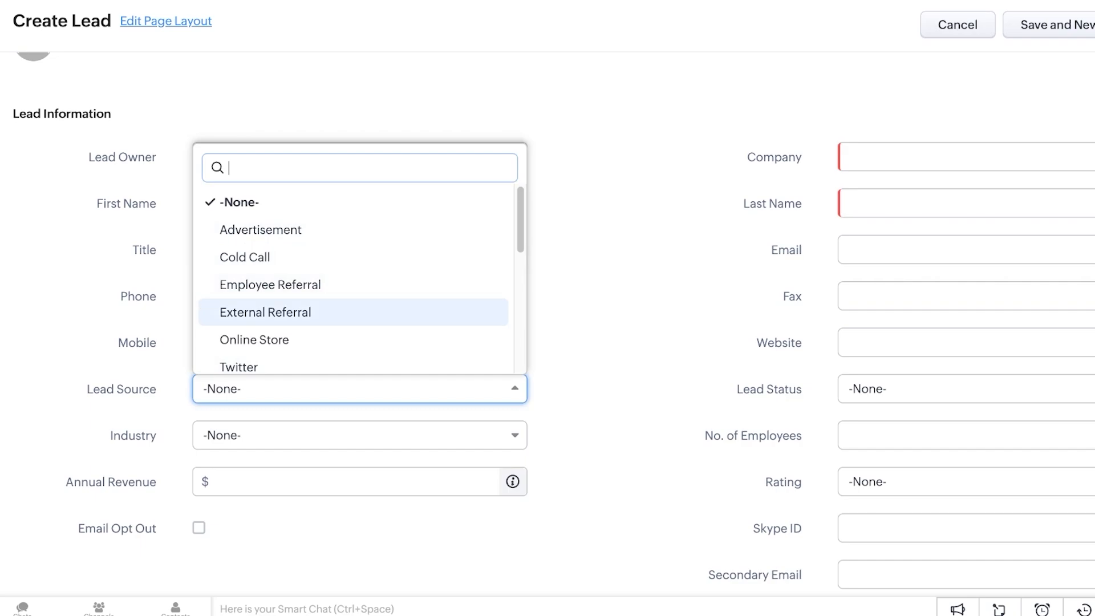
pyautogui.click(270, 285)
pyautogui.click(360, 435)
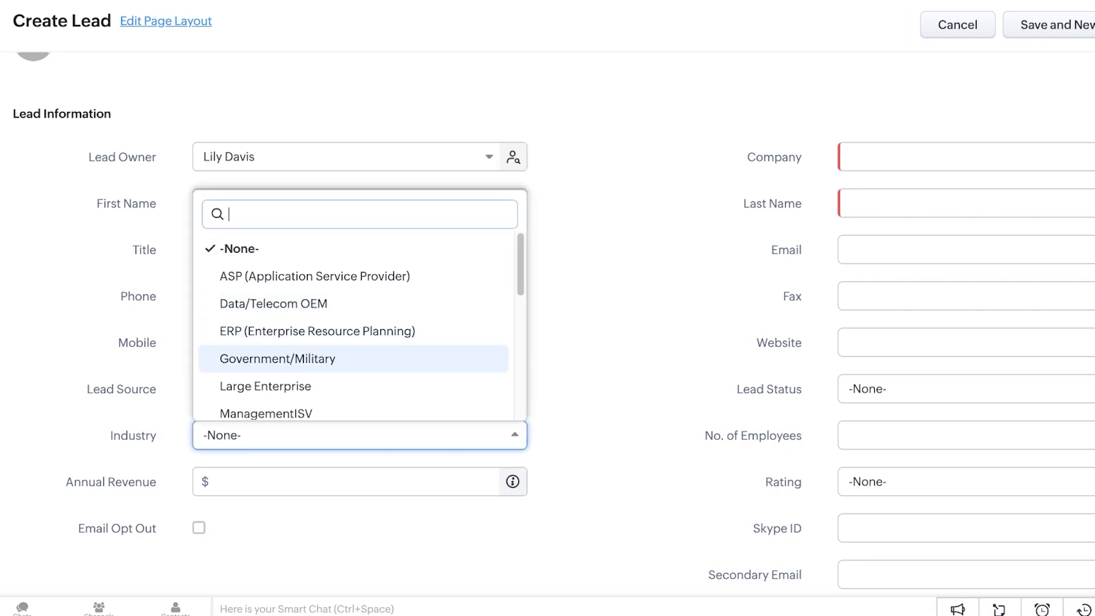
pyautogui.click(266, 386)
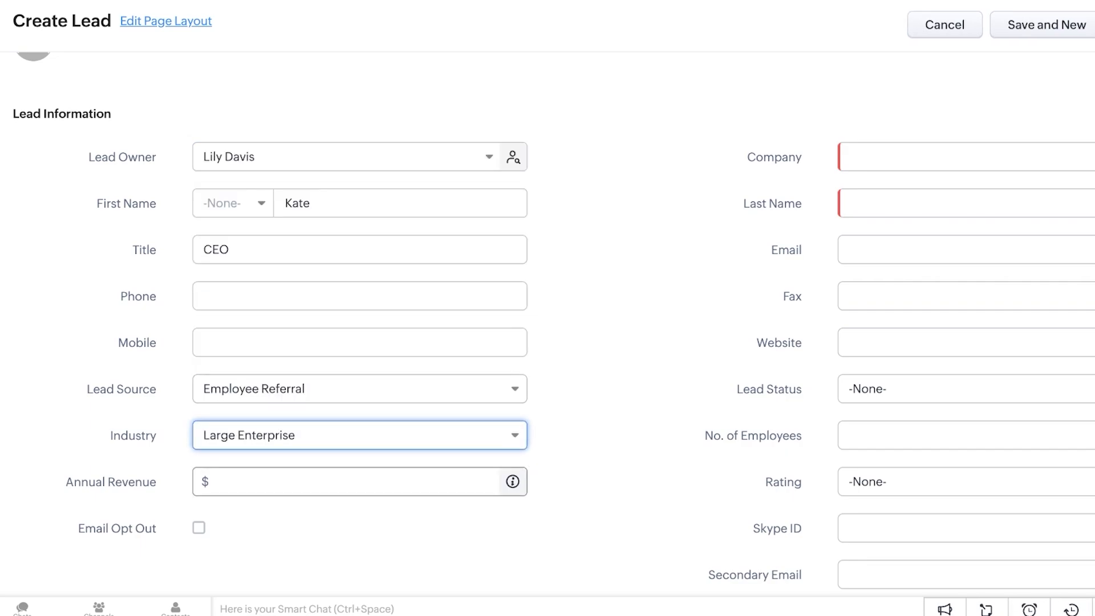
pyautogui.click(346, 482)
pyautogui.write('123456789')
# Enter company Okra, the lead's last name and email address, then save the lead
pyautogui.click(963, 156)
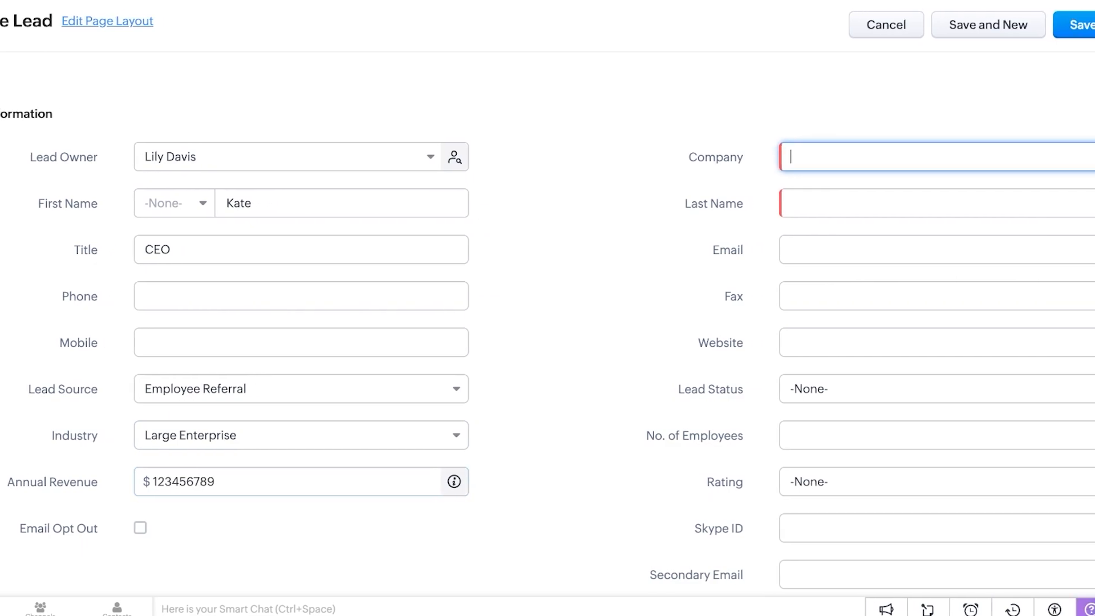
pyautogui.write('Okra')
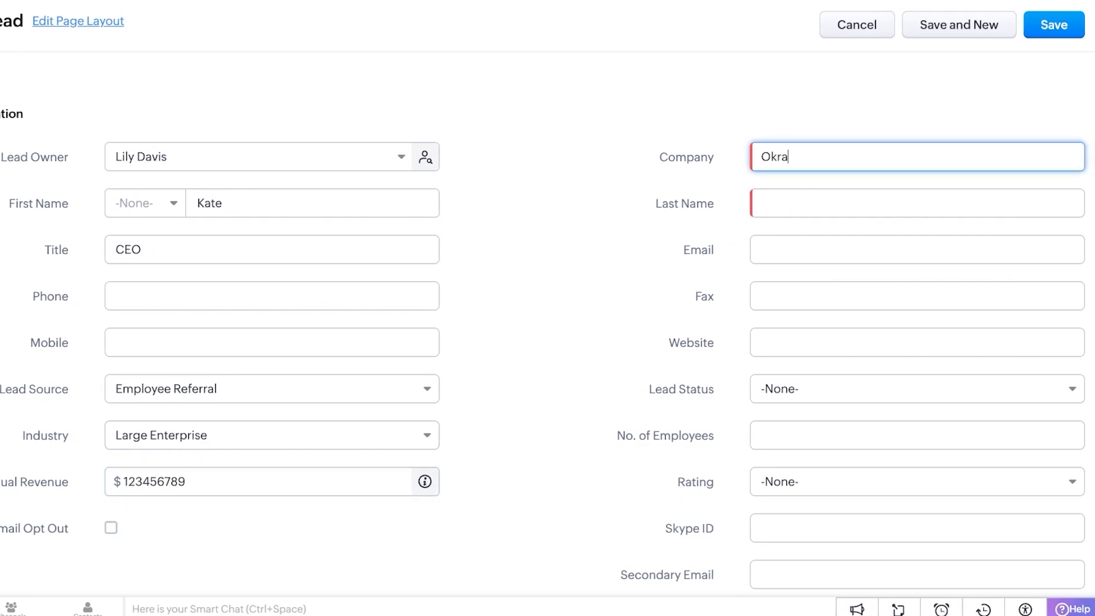
pyautogui.click(917, 203)
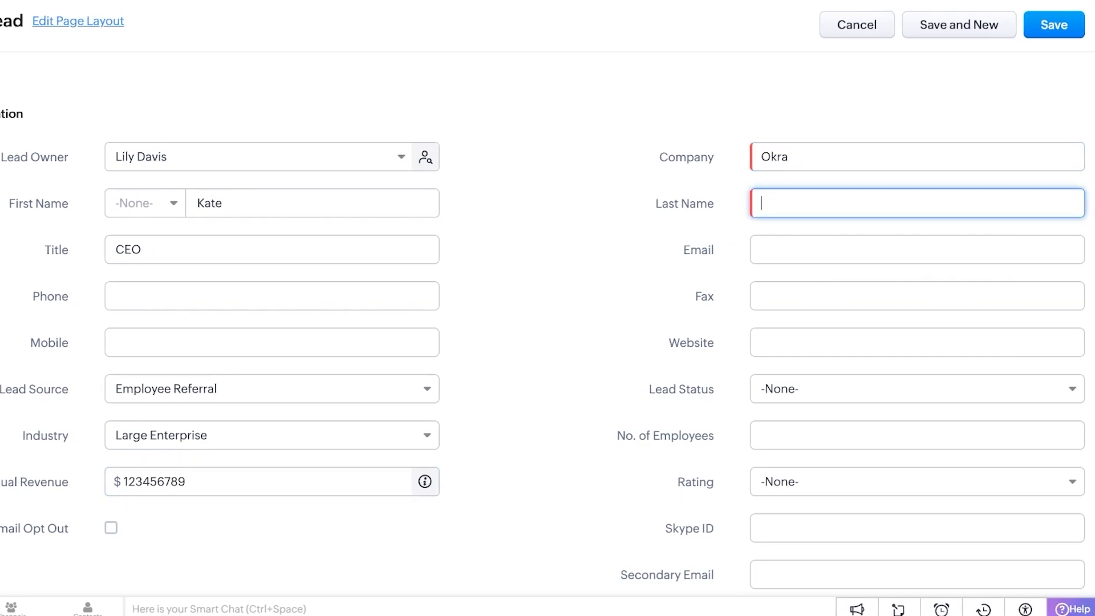
pyautogui.click(917, 249)
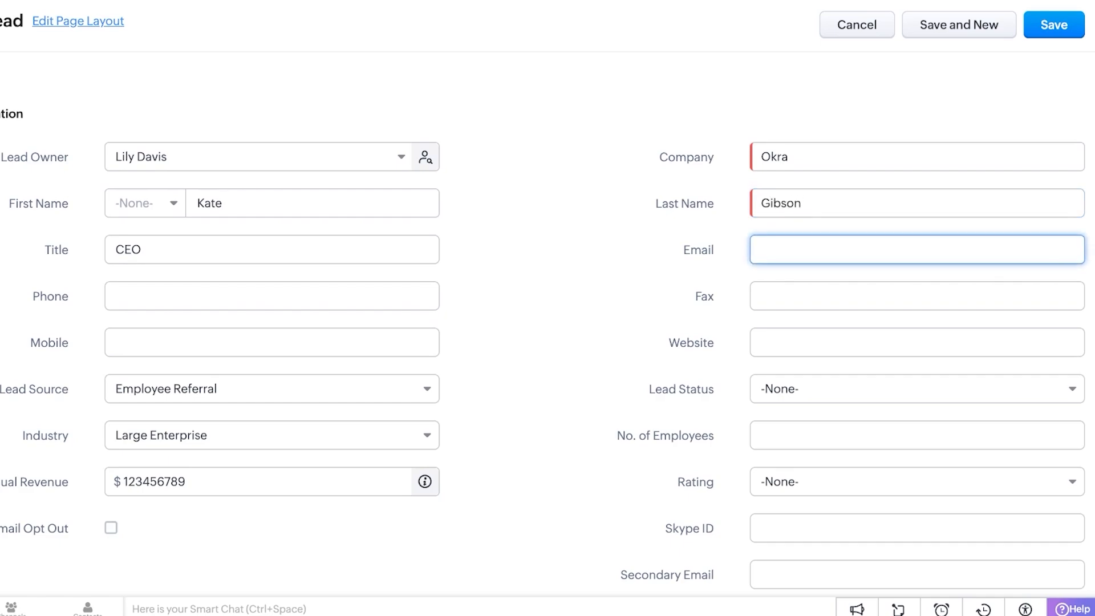
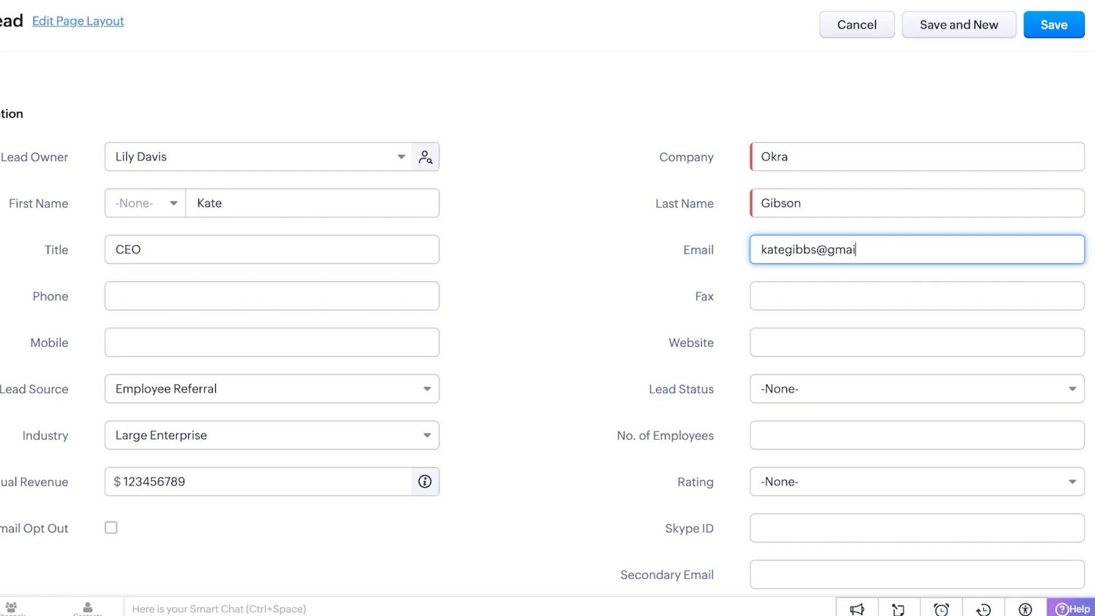
pyautogui.scroll(-4, 547, 319)
pyautogui.scroll(-4, 547, 319)
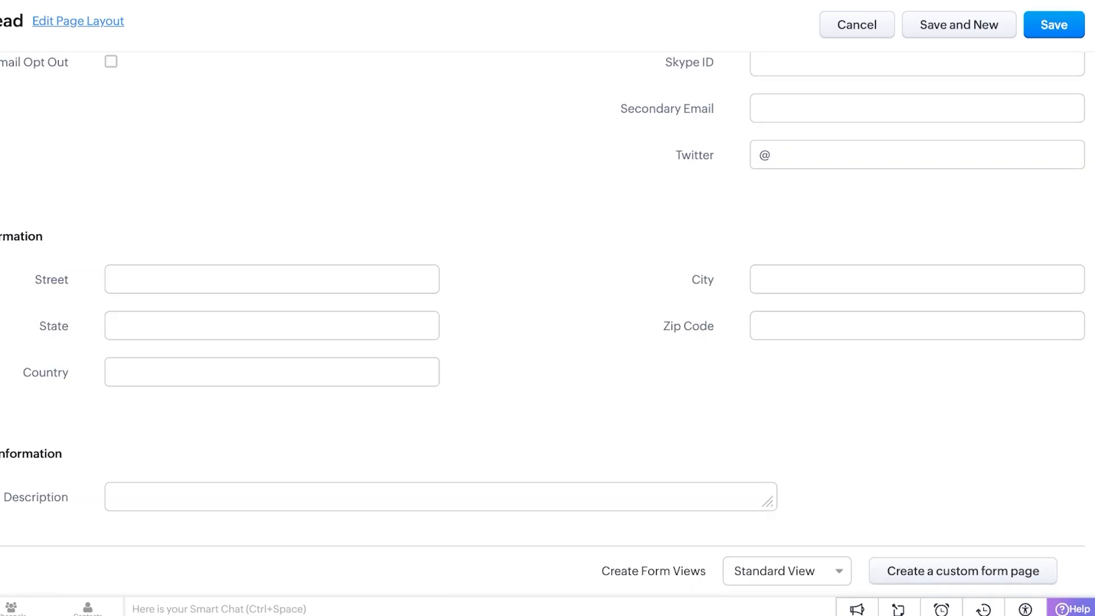
pyautogui.scroll(9, 547, 319)
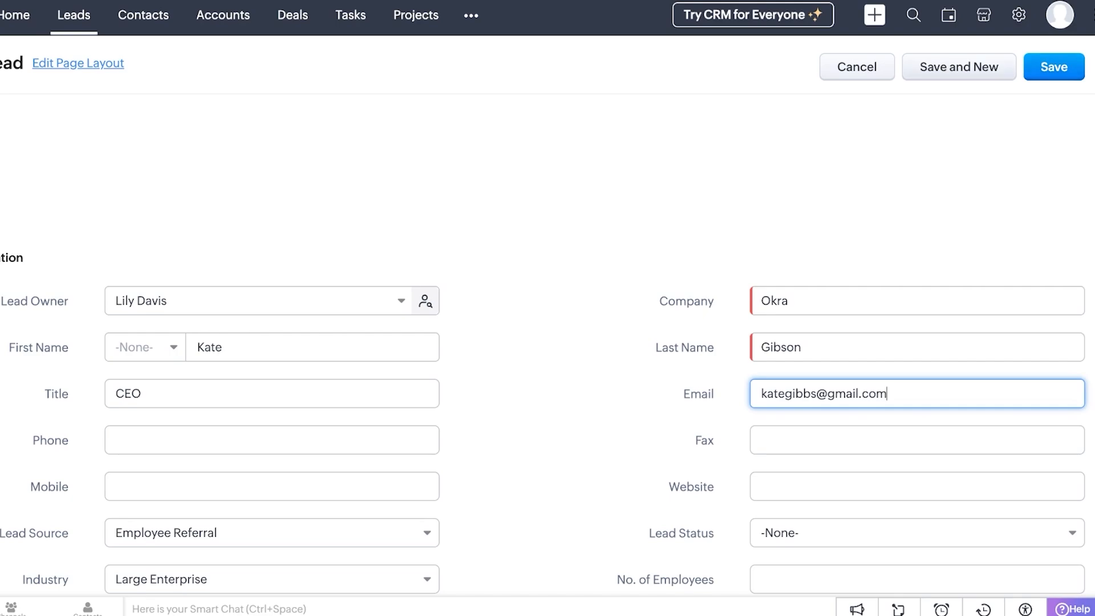
pyautogui.click(1053, 67)
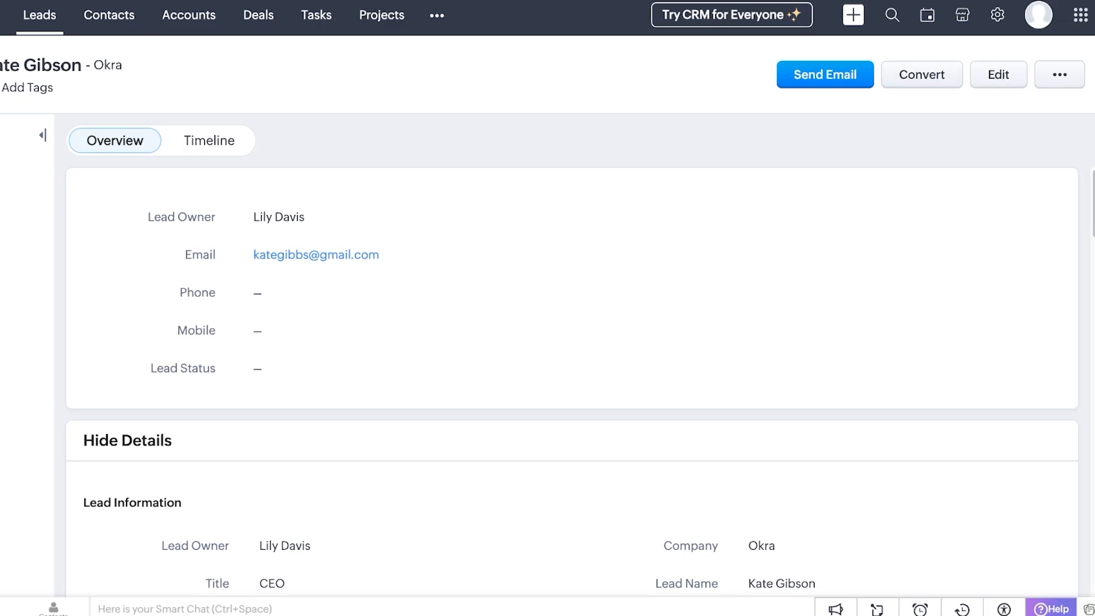
# Review the Leads list, its bulk actions and the Import Leads page, then return Home
pyautogui.click(39, 15)
pyautogui.click(1032, 59)
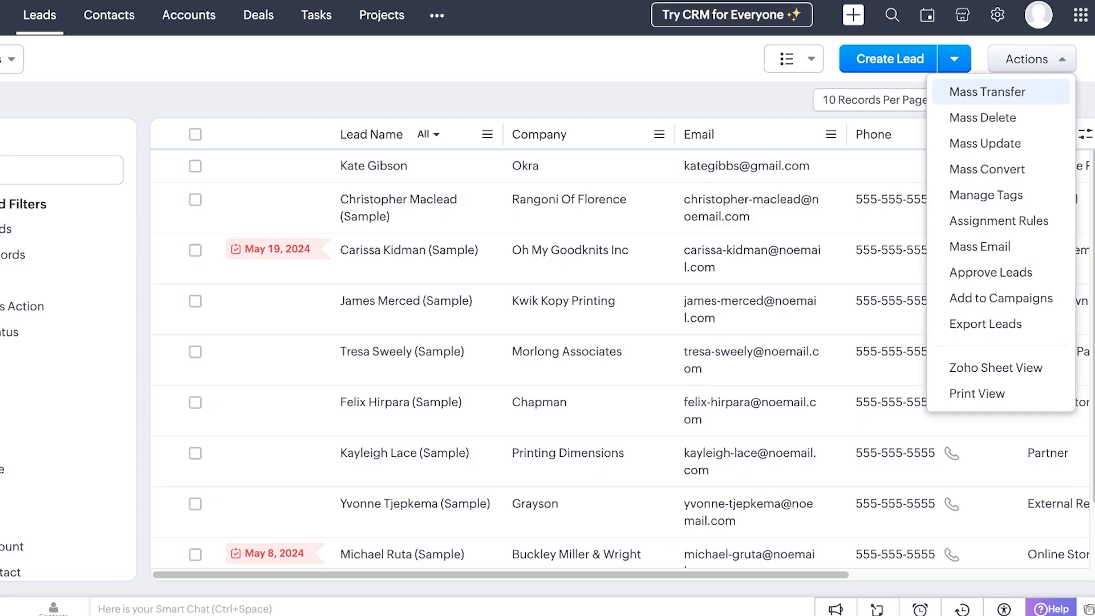
pyautogui.click(796, 59)
pyautogui.click(954, 59)
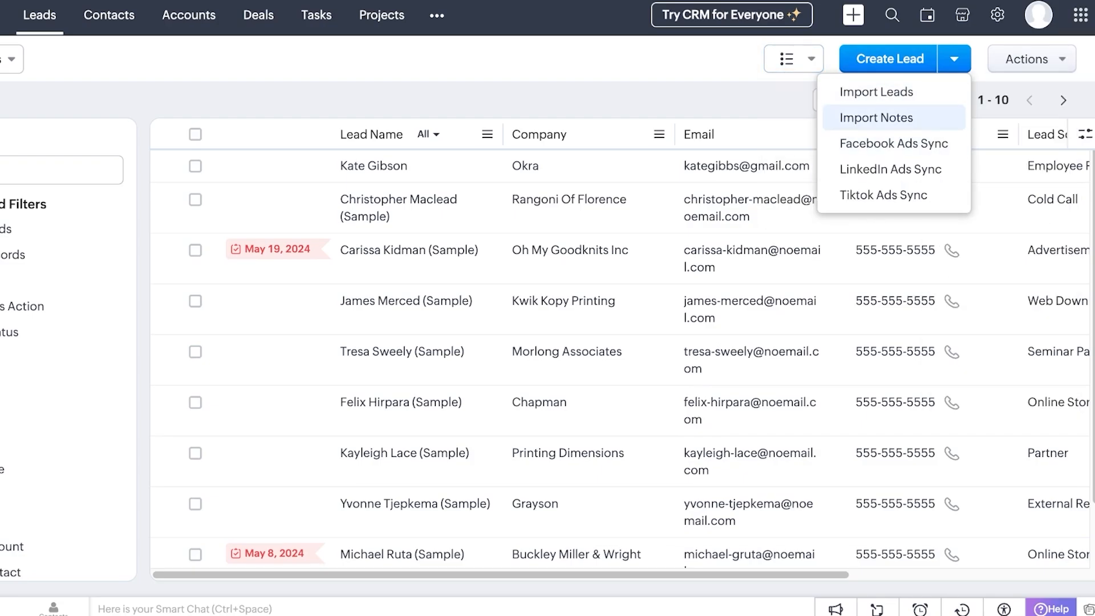
pyautogui.click(876, 92)
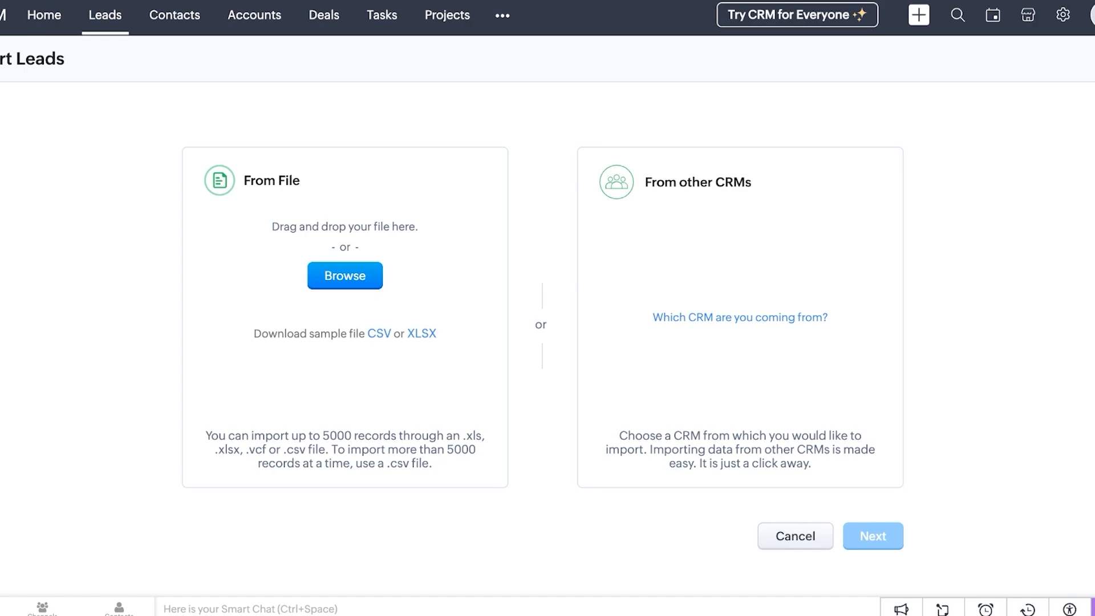
pyautogui.click(44, 15)
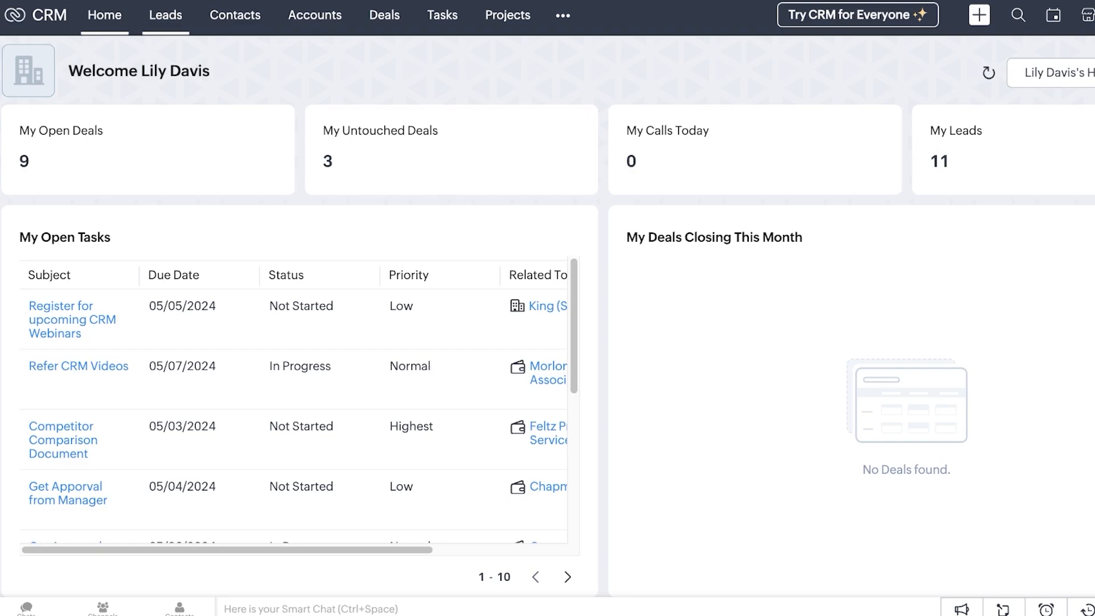
# Pin the Social module to the top navigation from the ••• modules menu, ending on Contacts
pyautogui.click(166, 15)
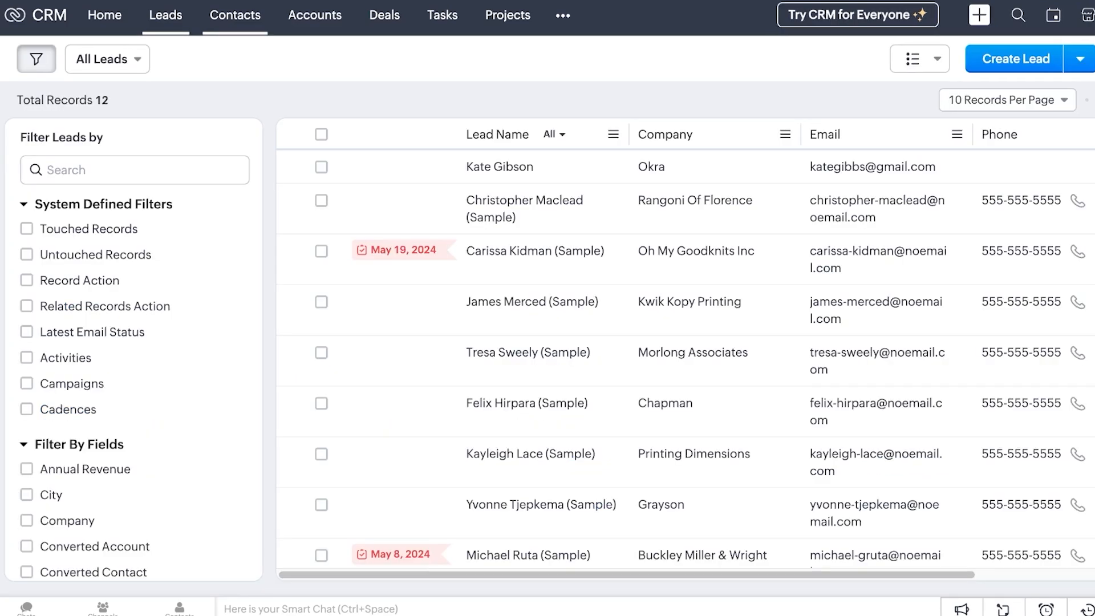
pyautogui.click(562, 15)
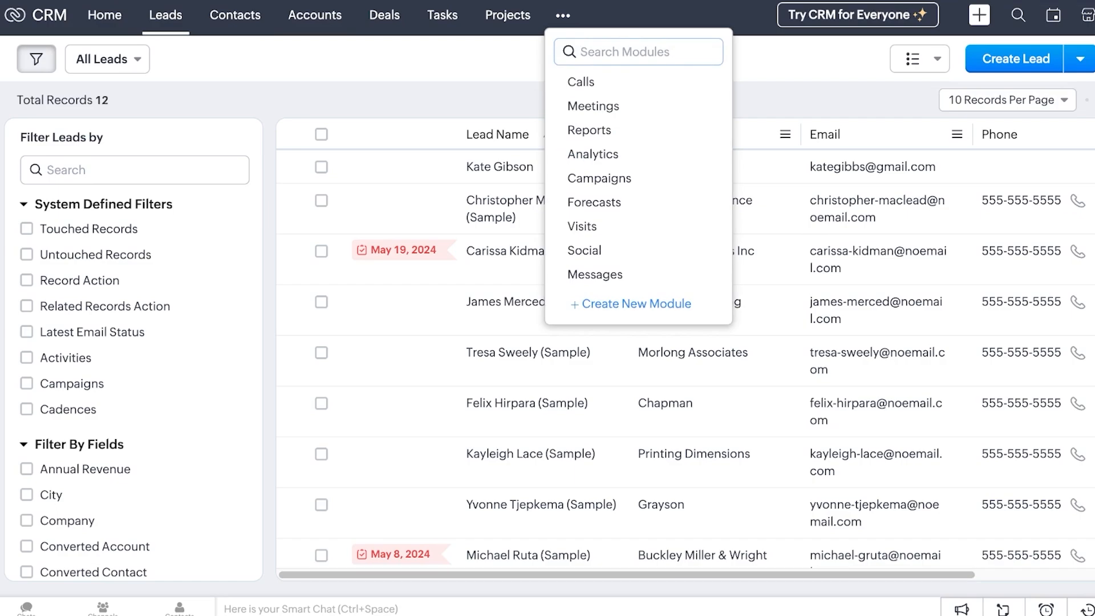
pyautogui.click(563, 15)
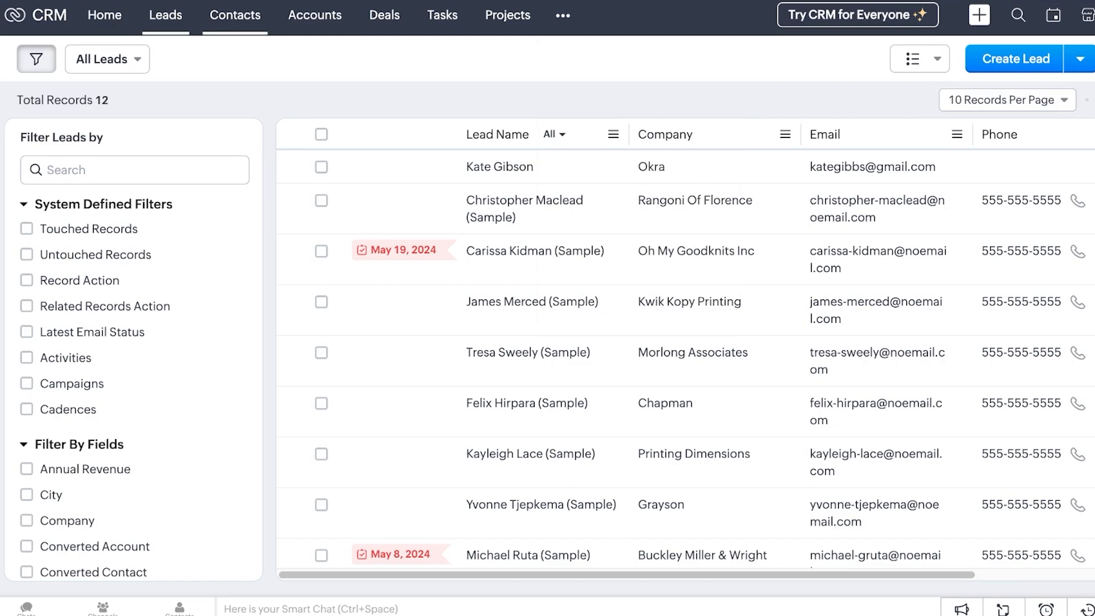
pyautogui.click(235, 15)
pyautogui.click(563, 16)
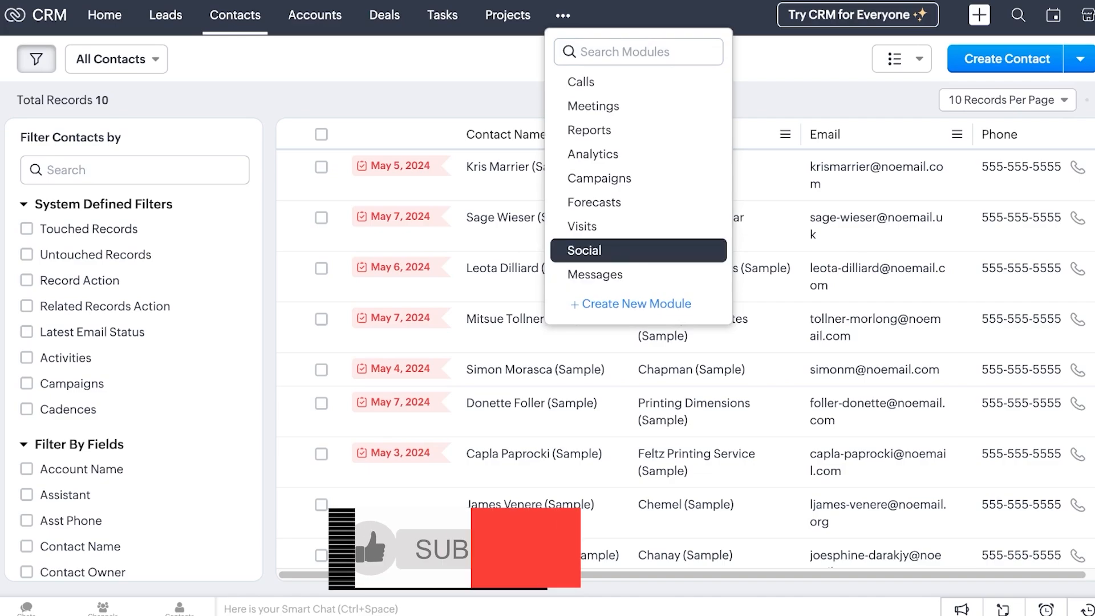
pyautogui.click(584, 250)
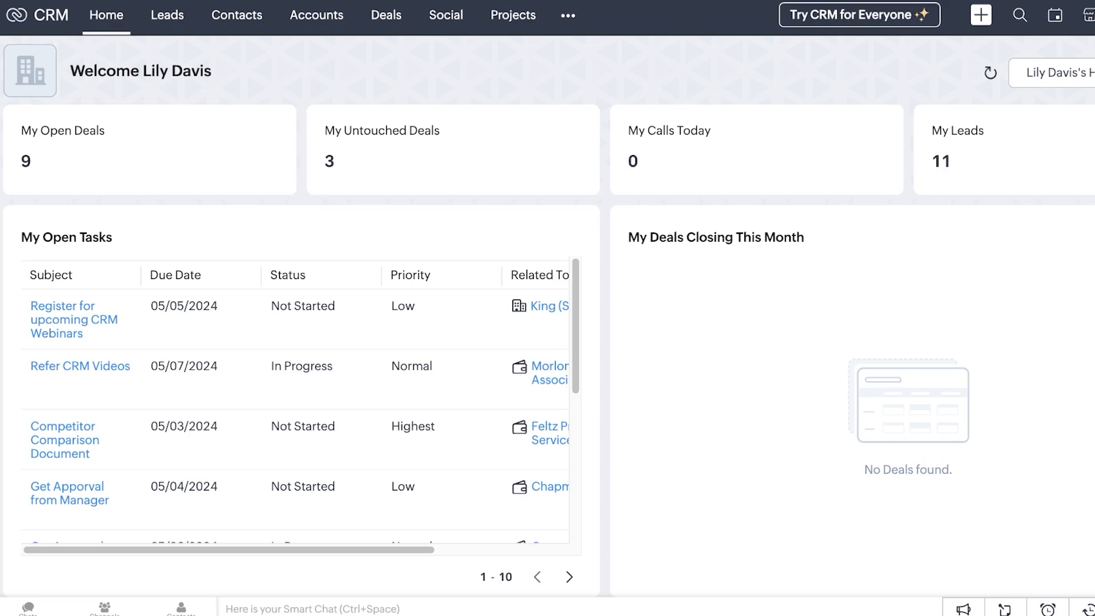
pyautogui.click(167, 15)
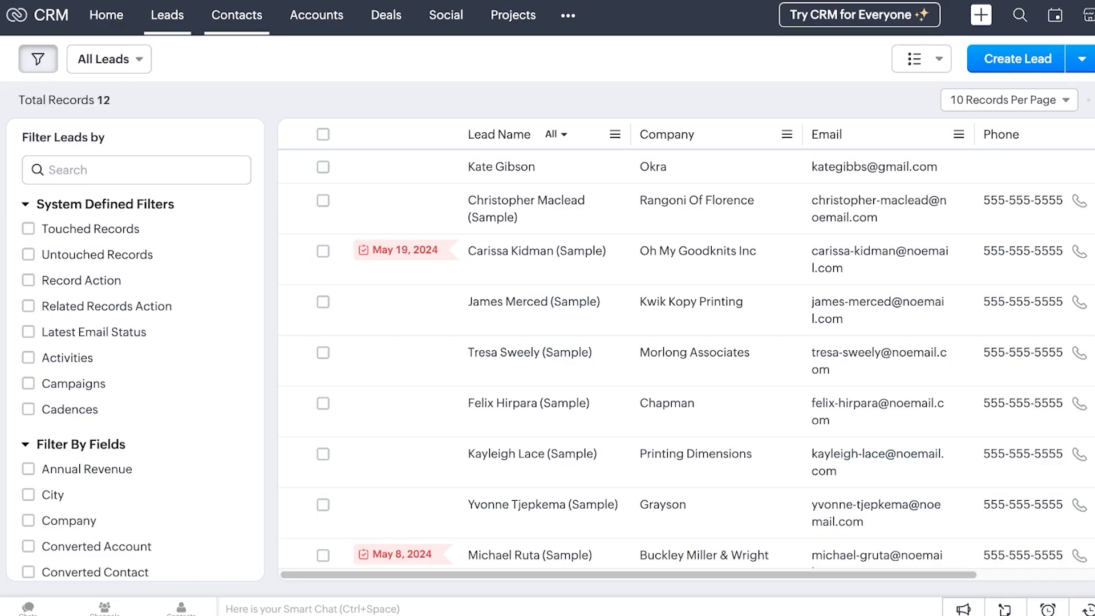
pyautogui.click(237, 15)
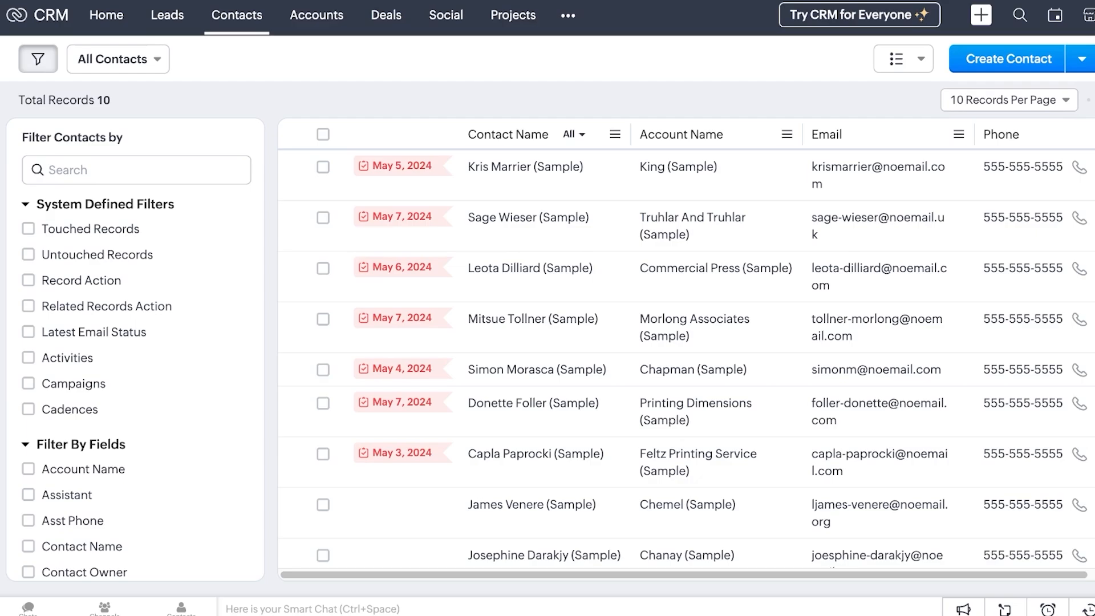
# Go to Setup > Workflow Rules > Scoring Rules and start a New Scoring Rule
pyautogui.click(1078, 15)
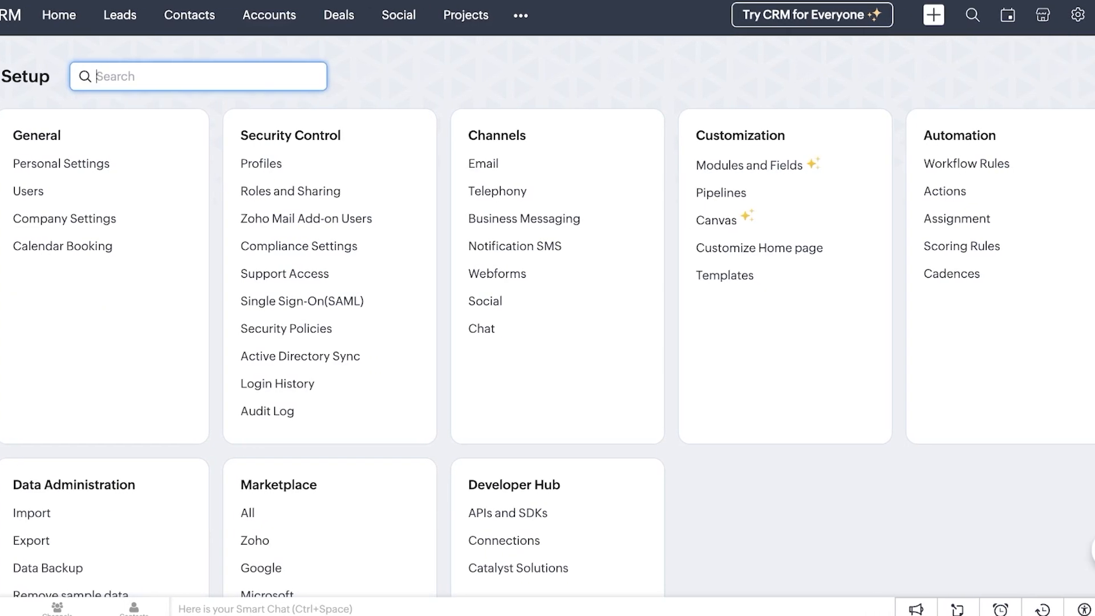
pyautogui.scroll(-2, 548, 342)
pyautogui.scroll(2, 548, 342)
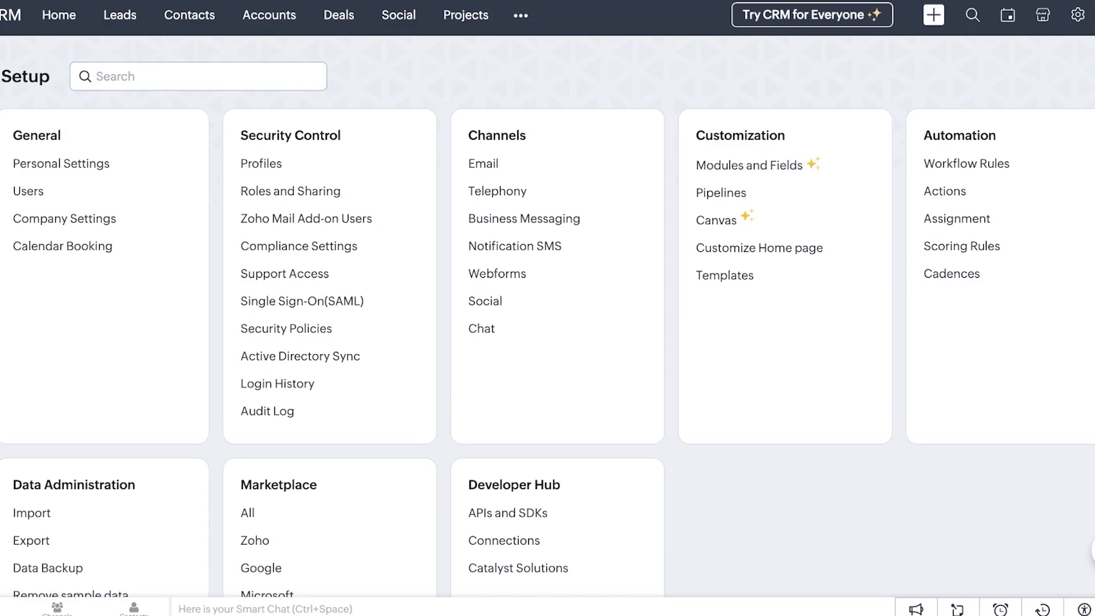
pyautogui.scroll(-2, 547, 342)
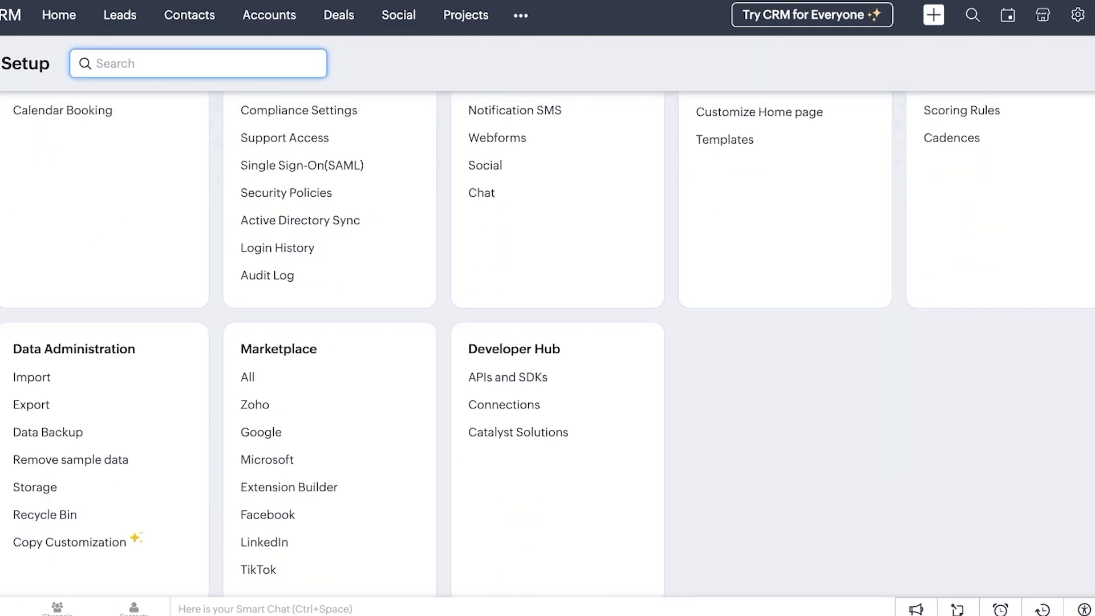
pyautogui.scroll(2, 548, 342)
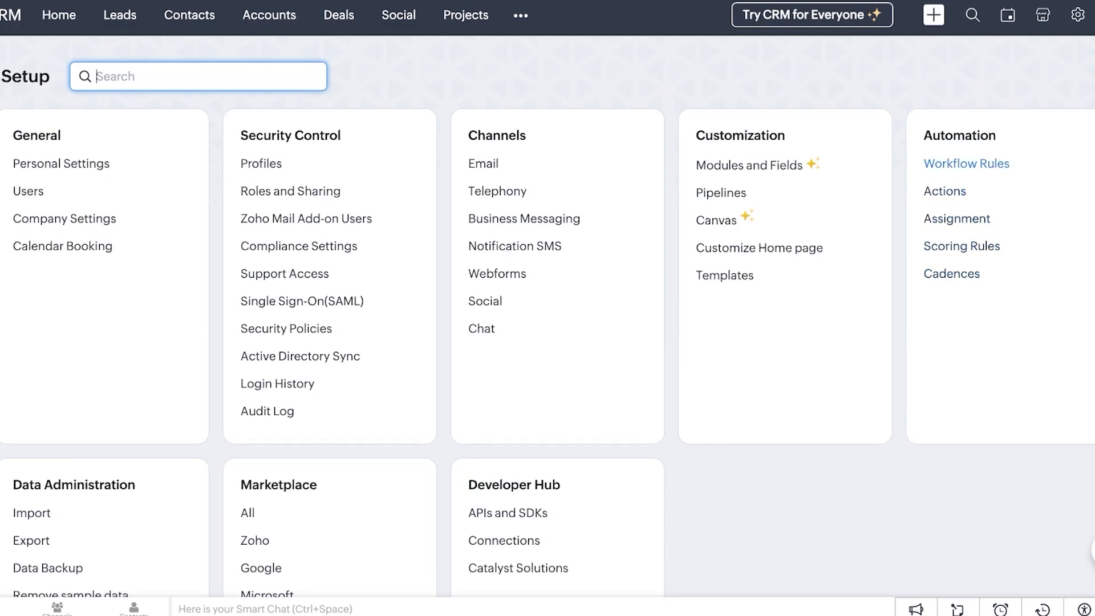
pyautogui.click(966, 164)
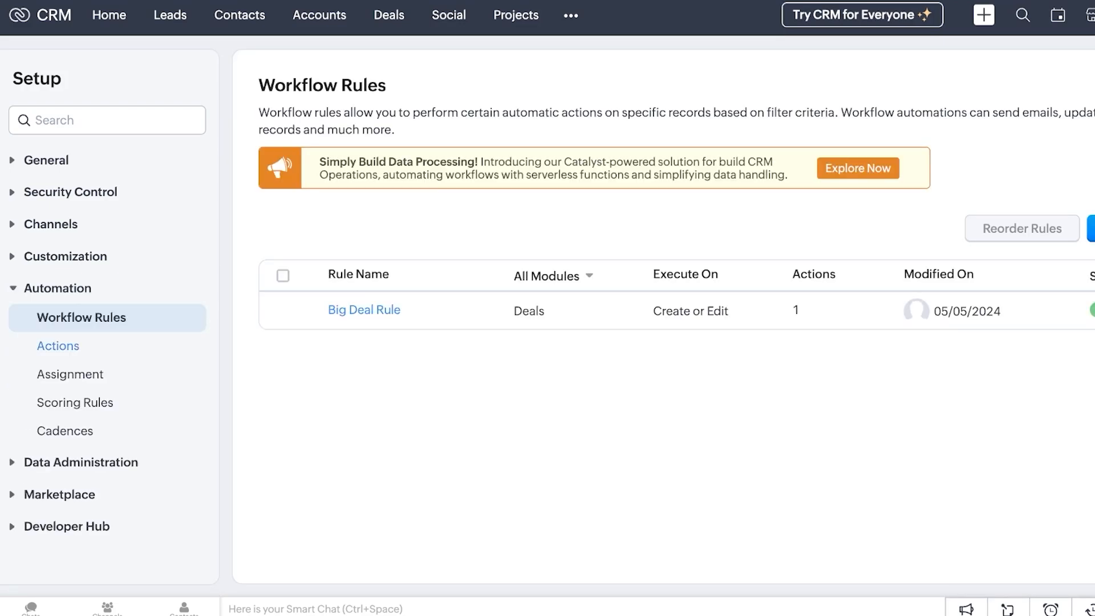
pyautogui.click(75, 402)
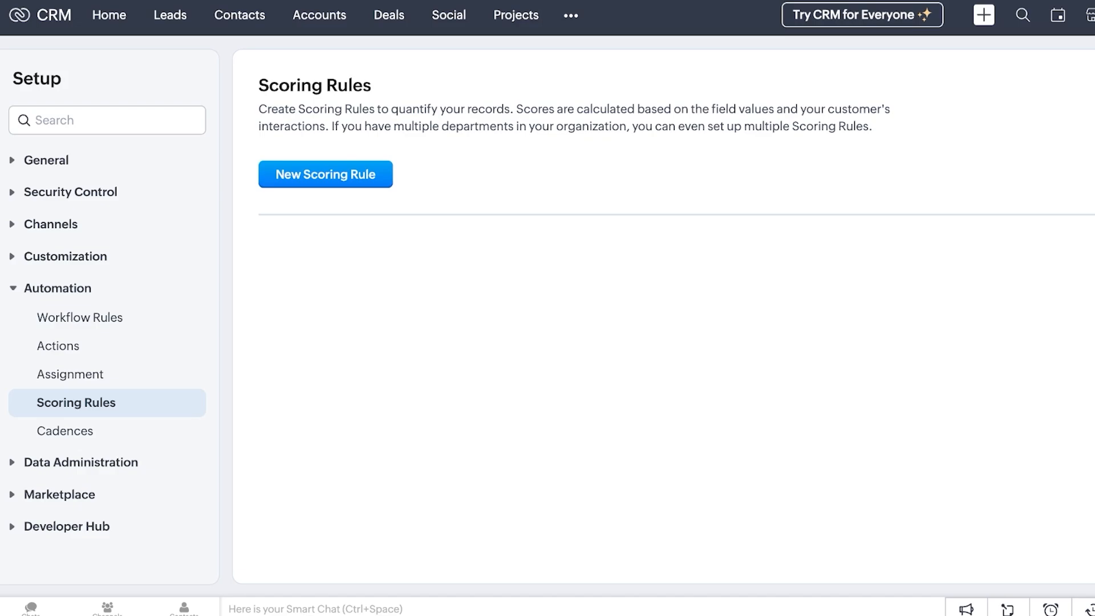
pyautogui.click(325, 174)
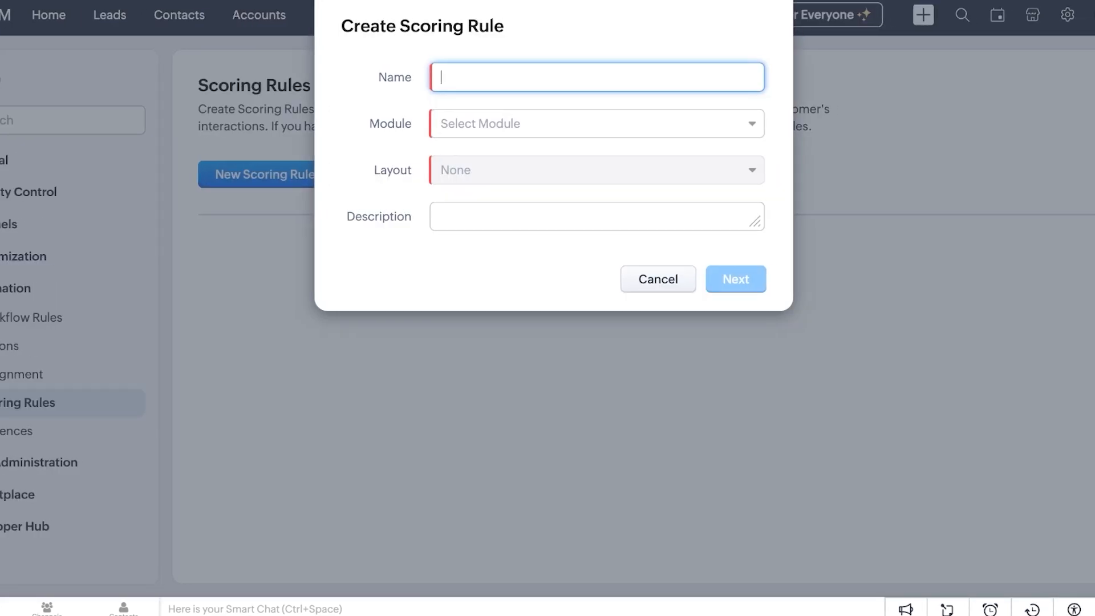
# Name the rule Activity, set its module to Leads, describe it as 'Scoring Leads', and continue
pyautogui.write('Activity')
pyautogui.click(596, 123)
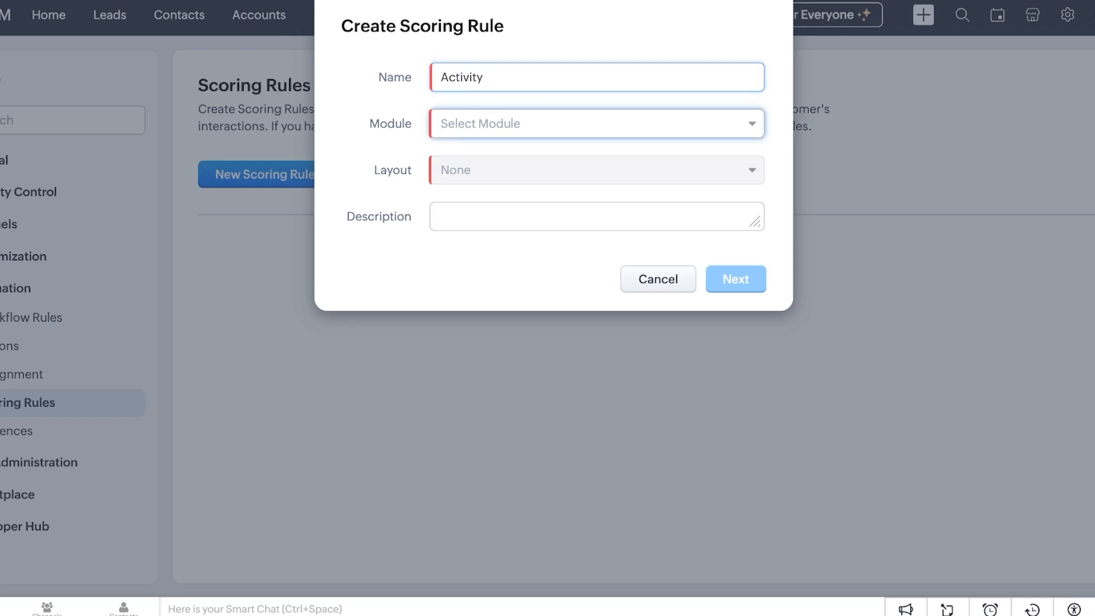
pyautogui.click(473, 157)
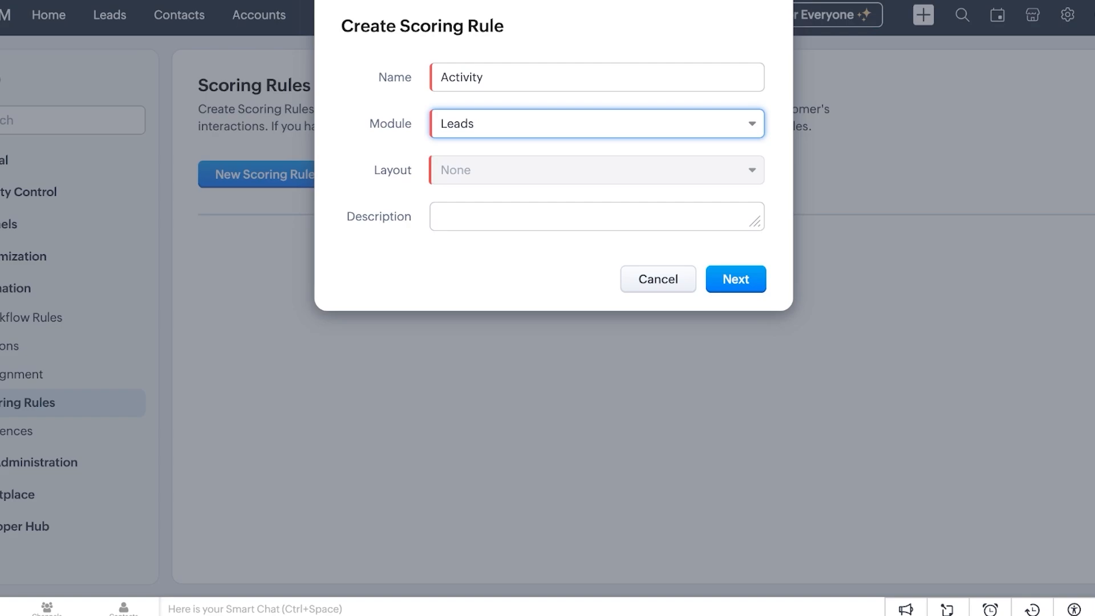
pyautogui.click(597, 216)
pyautogui.write('Scoring ')
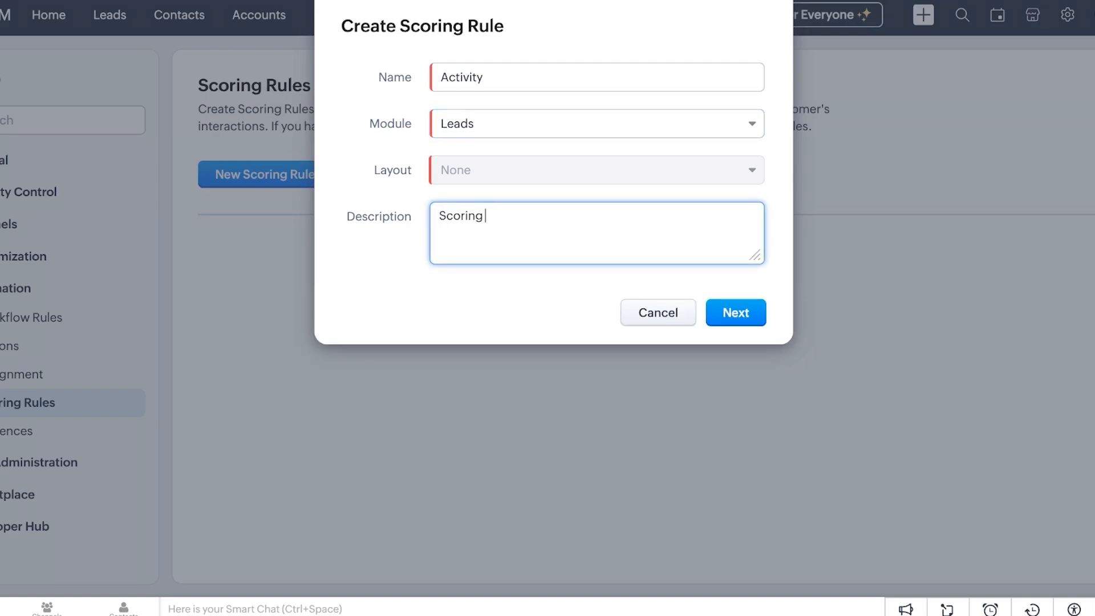
pyautogui.write('Leads')
pyautogui.click(735, 313)
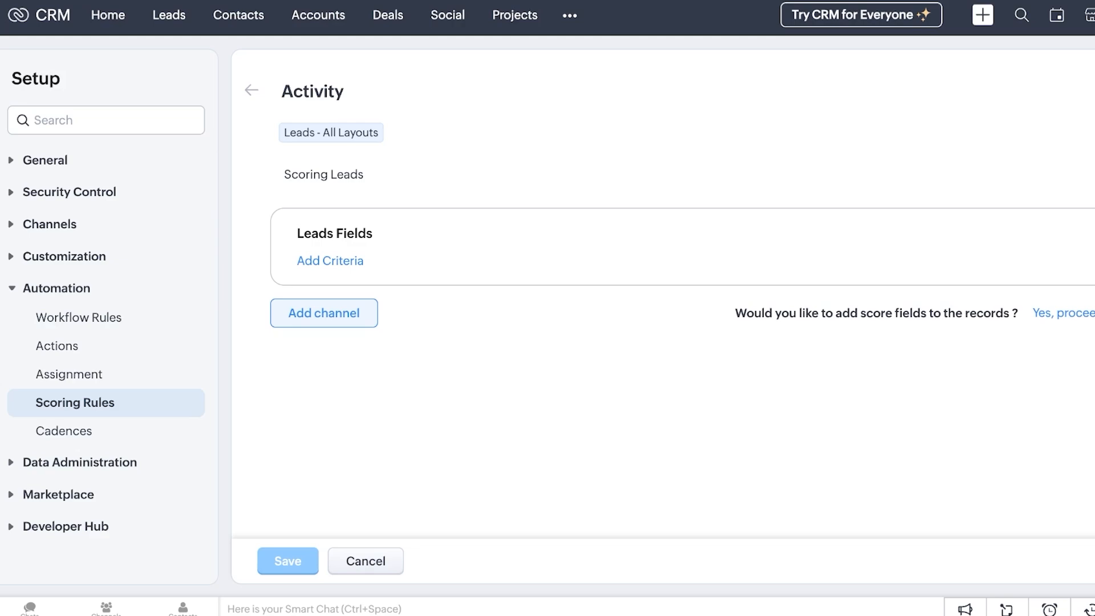
# Start a new task with the subject Call
pyautogui.click(982, 15)
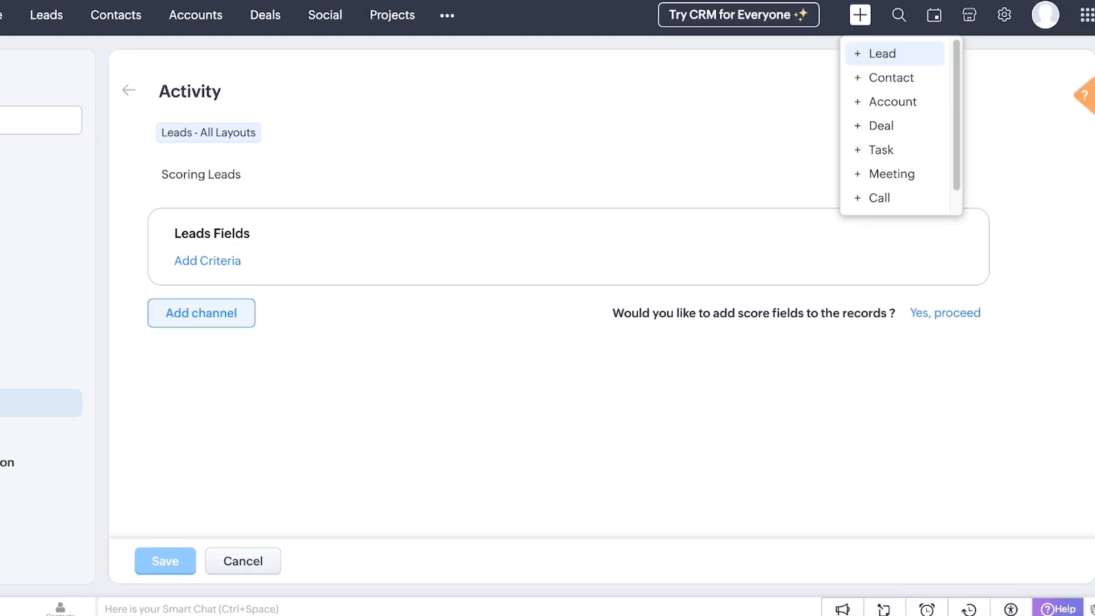
pyautogui.scroll(-1, 888, 142)
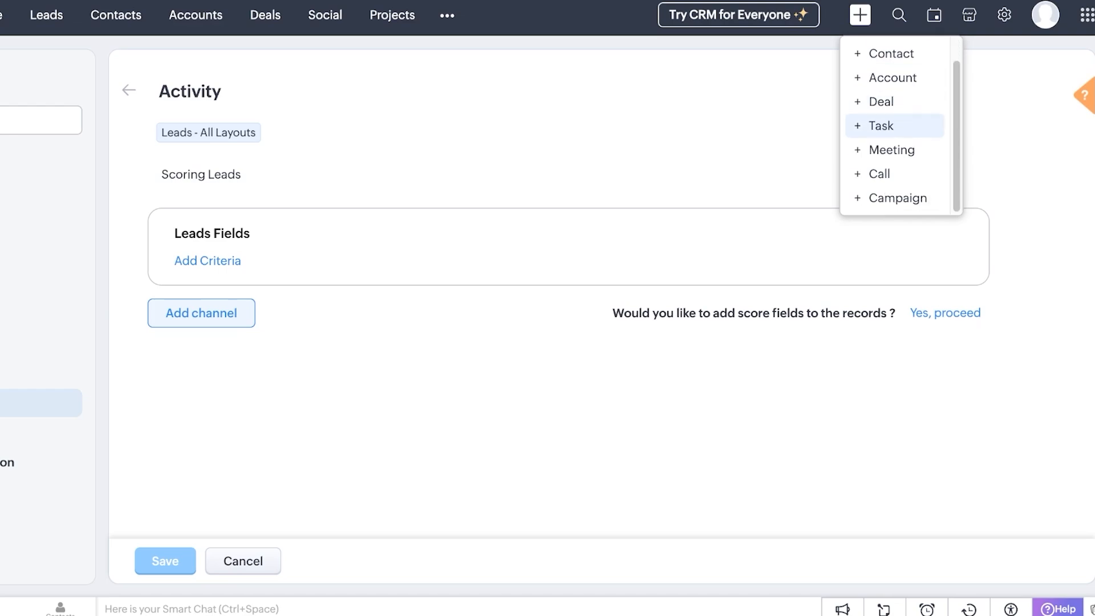
pyautogui.click(883, 125)
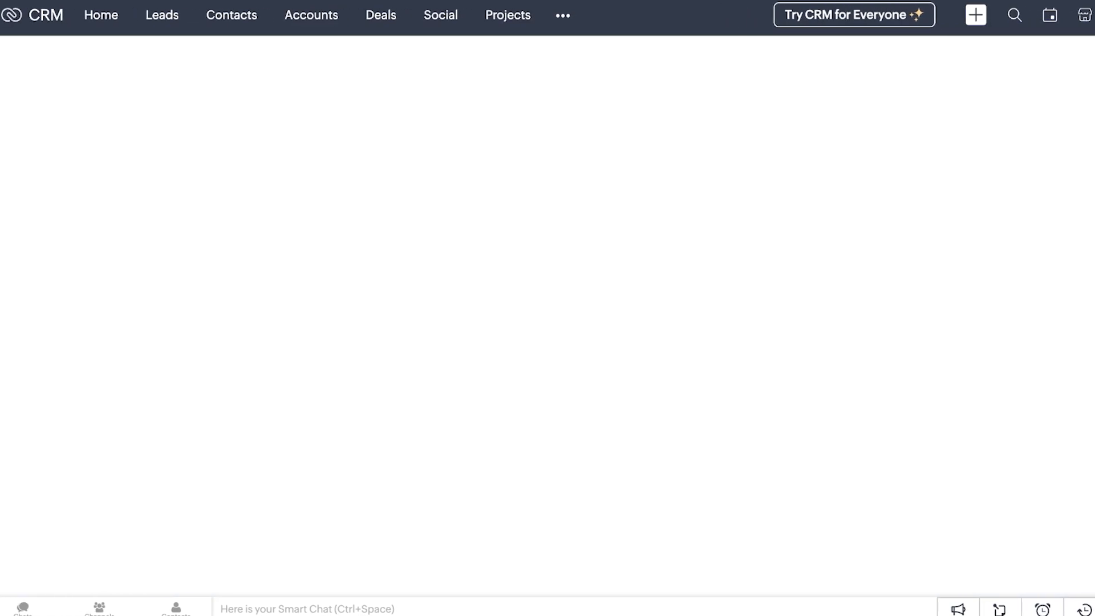
pyautogui.scroll(-2, 420, 228)
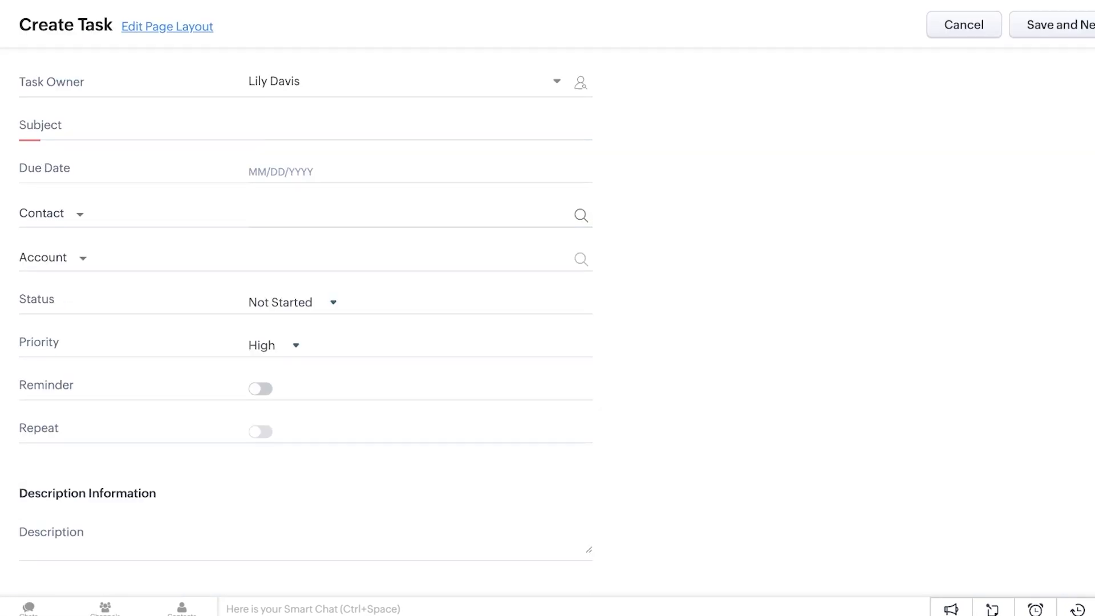
pyautogui.scroll(2, 420, 257)
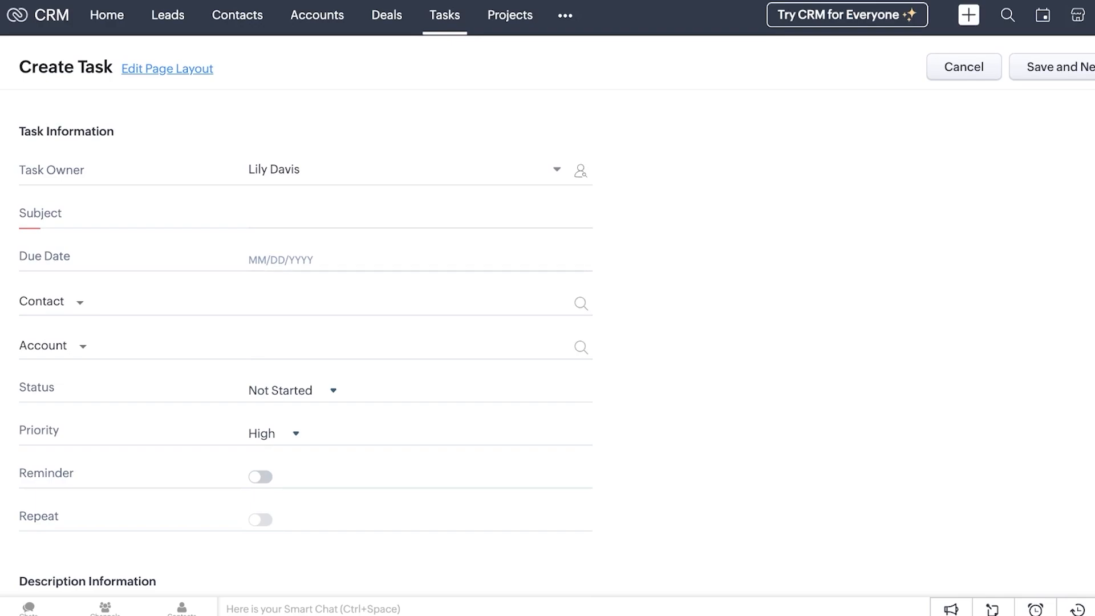
pyautogui.click(419, 216)
pyautogui.press('Down')
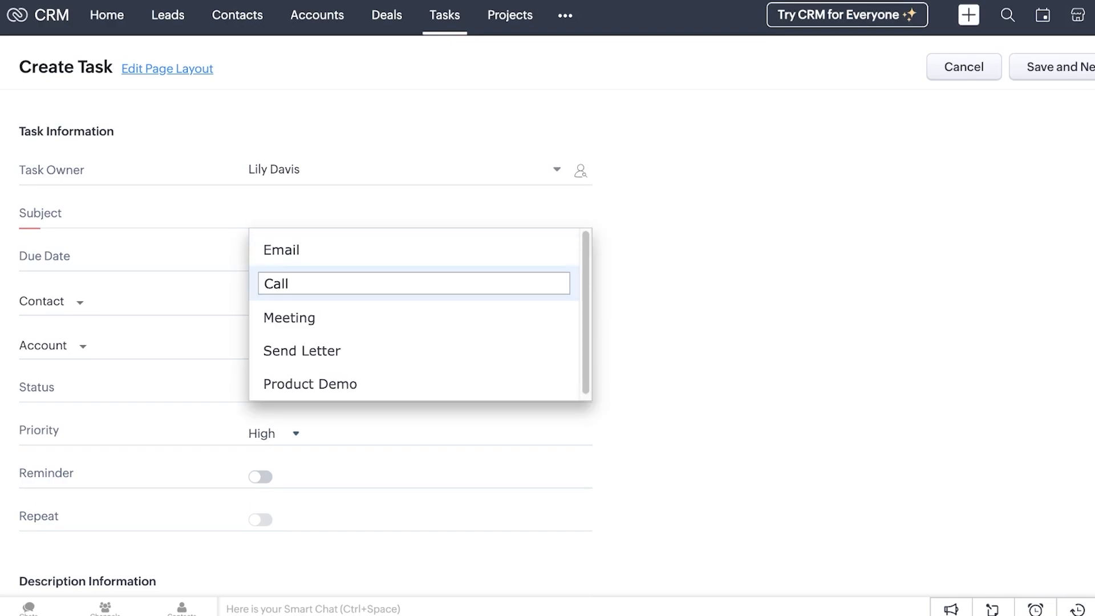
pyautogui.press('Return')
# Link the task to a lead found by searching its name
pyautogui.click(80, 302)
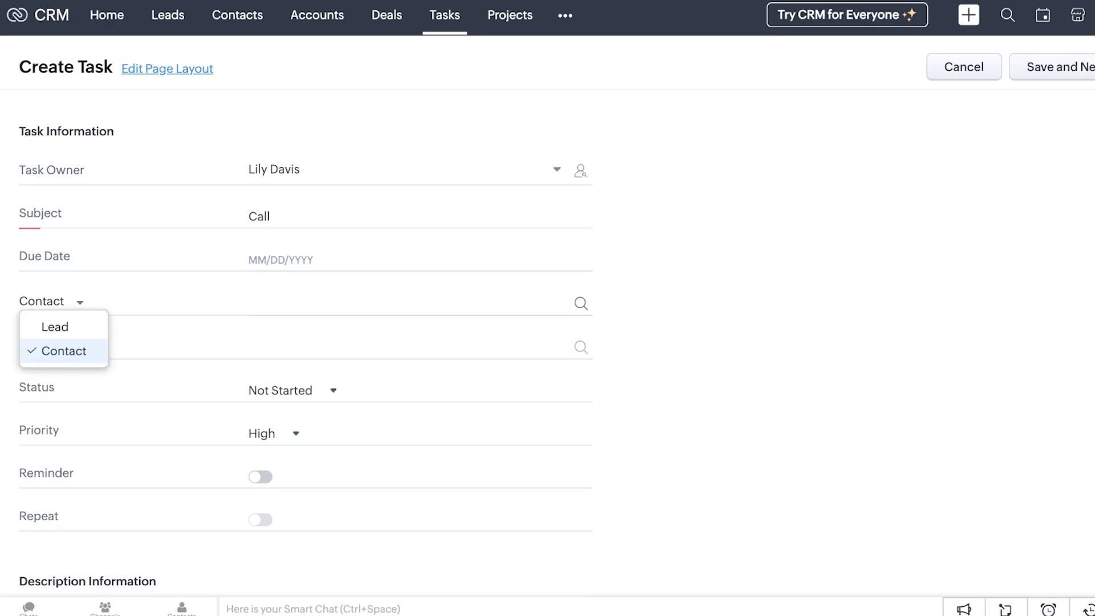
pyautogui.click(56, 327)
pyautogui.click(410, 303)
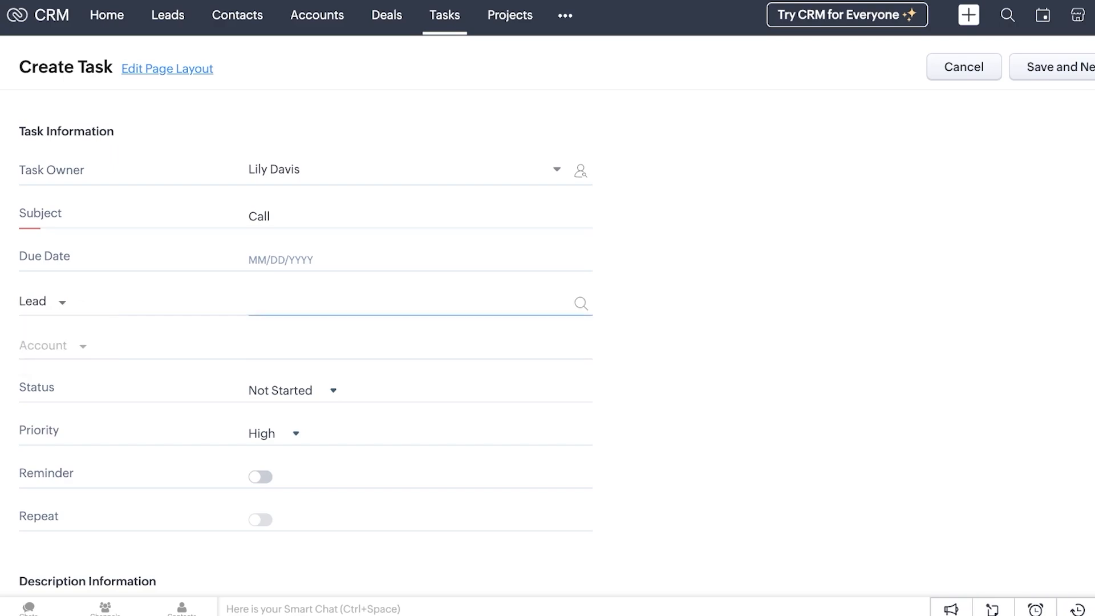
pyautogui.click(62, 303)
pyautogui.click(55, 327)
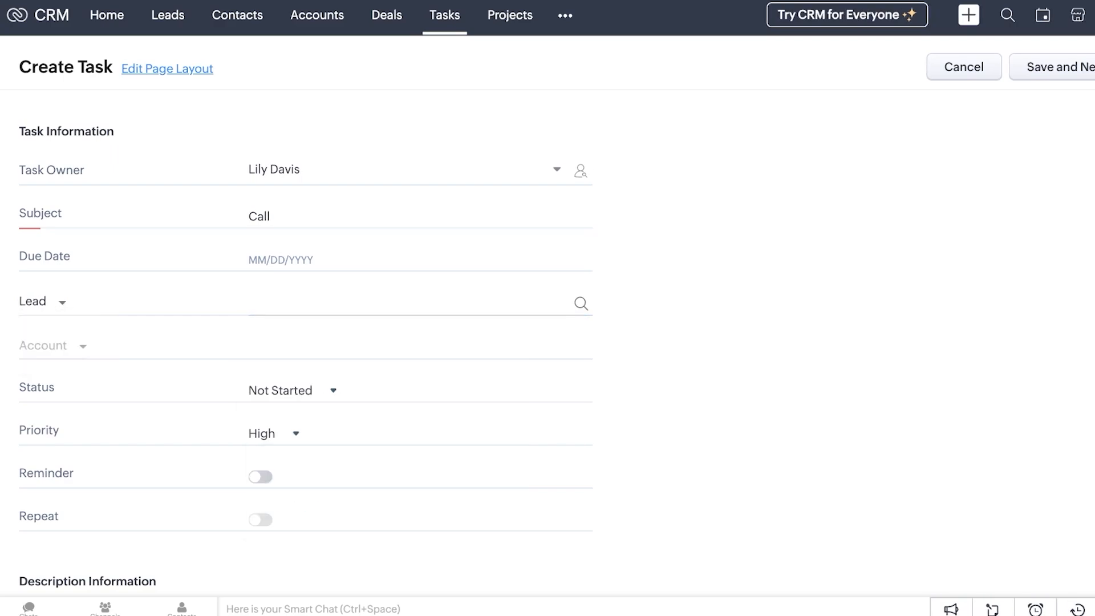
pyautogui.click(411, 304)
pyautogui.write('kate')
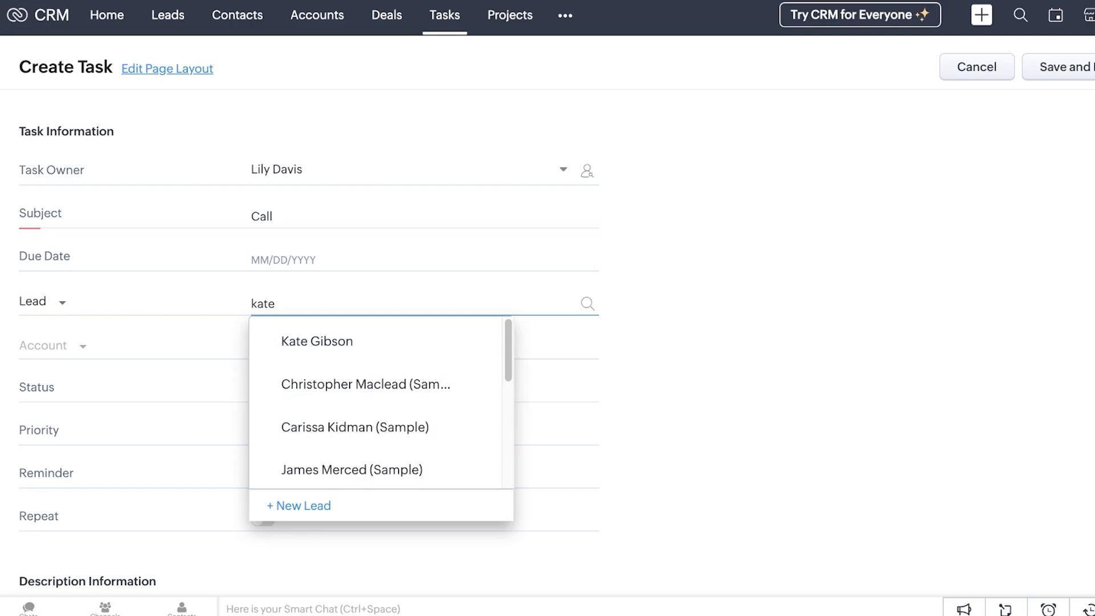
pyautogui.click(317, 341)
pyautogui.scroll(-2, 308, 319)
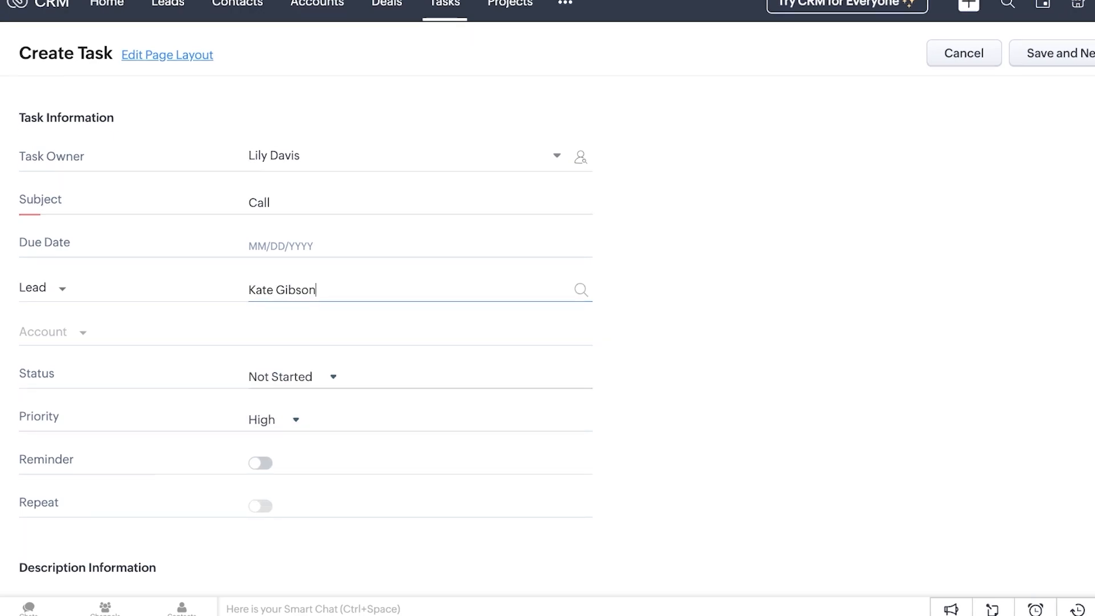
# Set the task status to Deferred and the priority to High
pyautogui.click(293, 302)
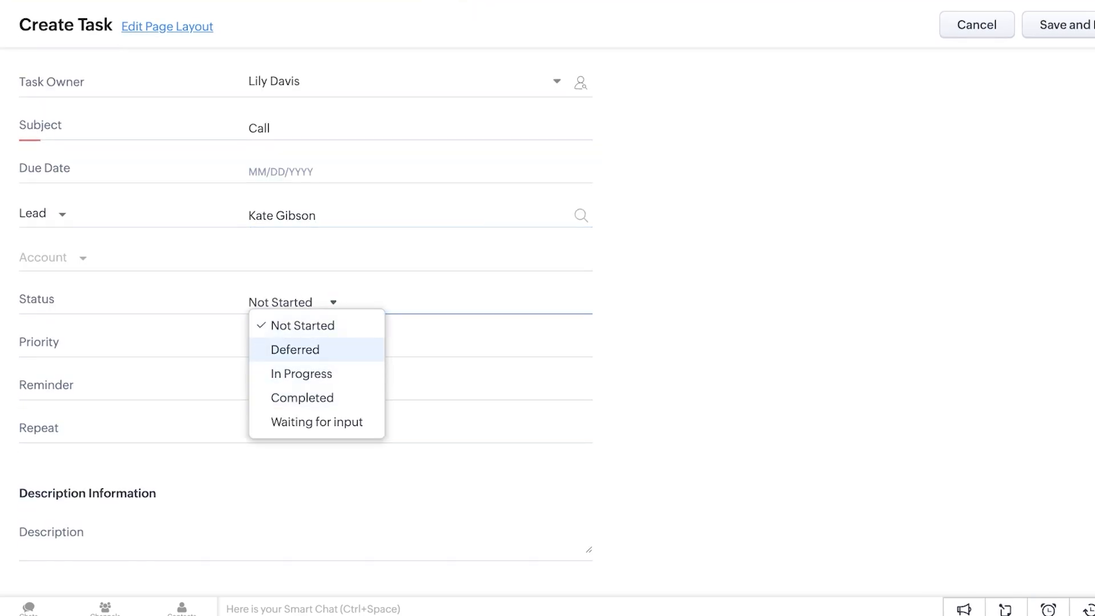
pyautogui.click(296, 350)
pyautogui.click(293, 302)
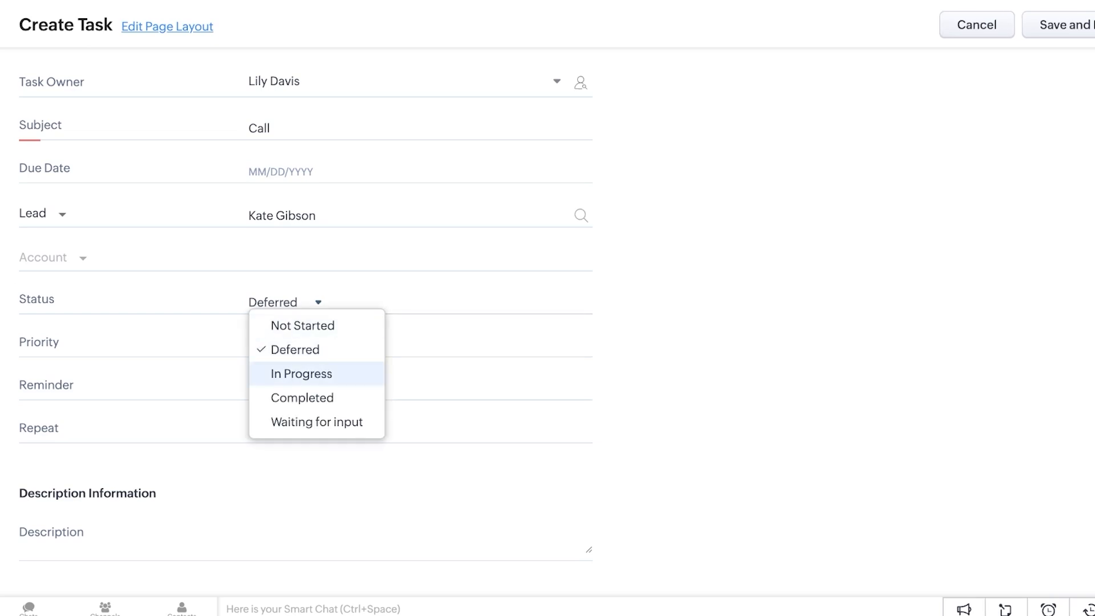
pyautogui.click(422, 376)
pyautogui.click(279, 345)
pyautogui.click(284, 368)
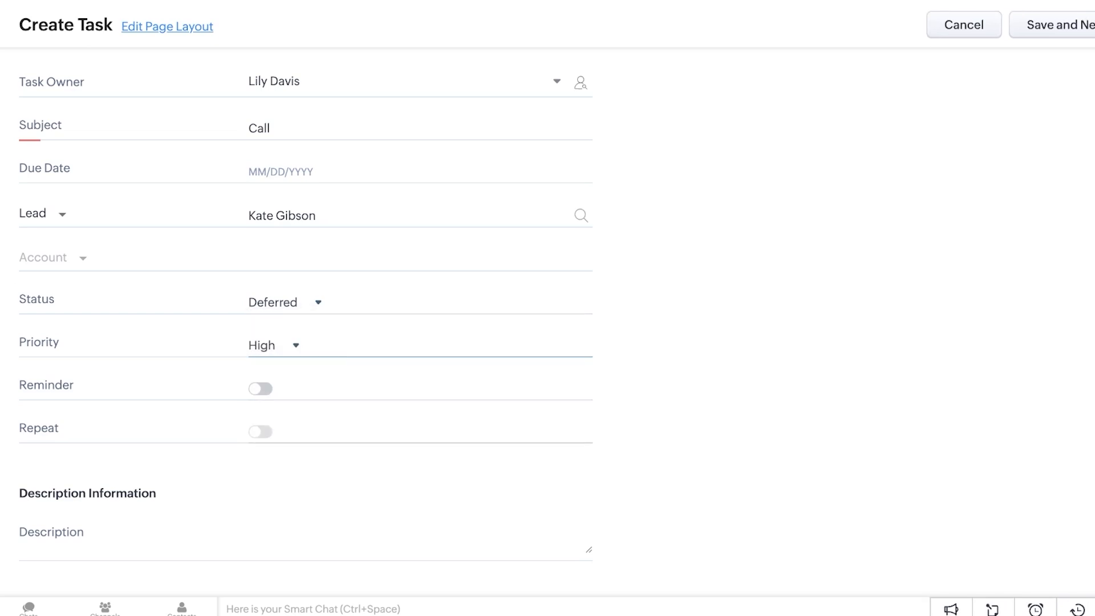
# Add an email reminder for 08/21/2025 at 08:45 PM
pyautogui.click(261, 389)
pyautogui.click(545, 437)
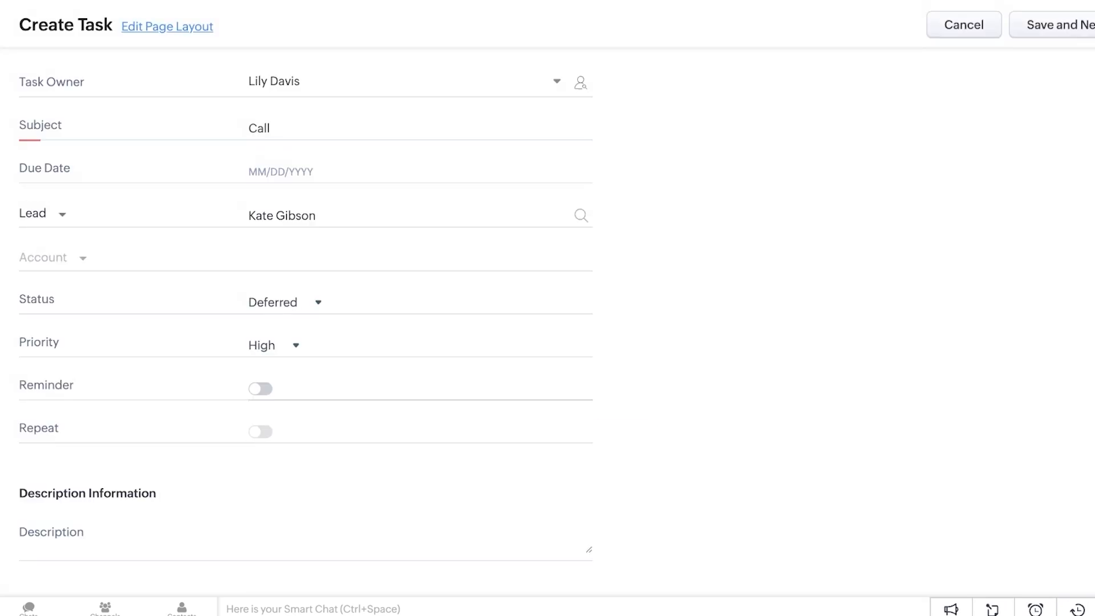
pyautogui.click(261, 388)
pyautogui.click(427, 343)
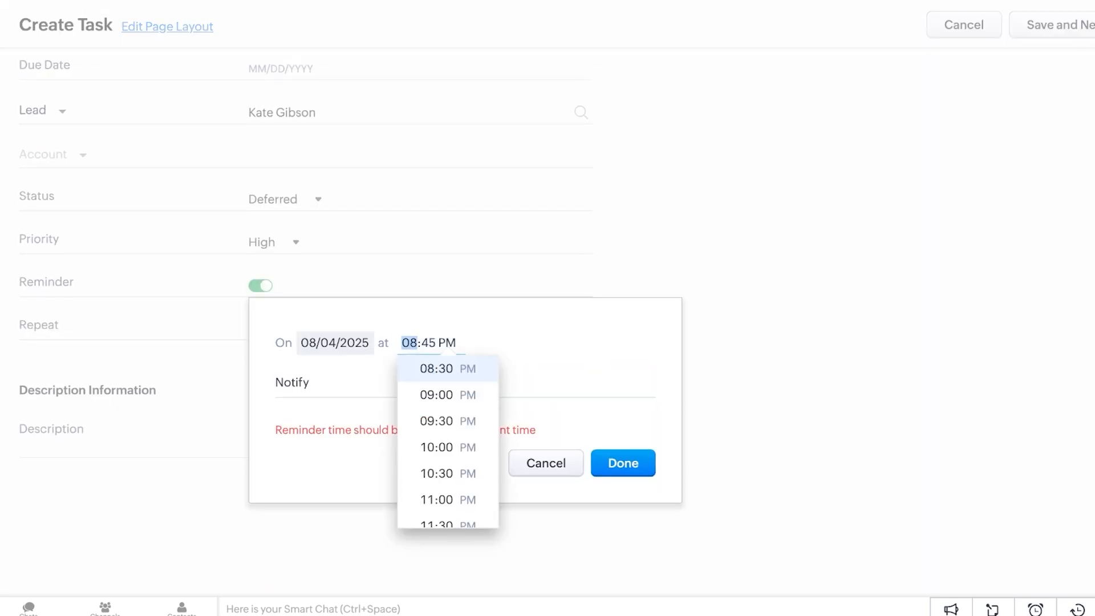
pyautogui.click(361, 343)
pyautogui.click(421, 229)
pyautogui.click(623, 463)
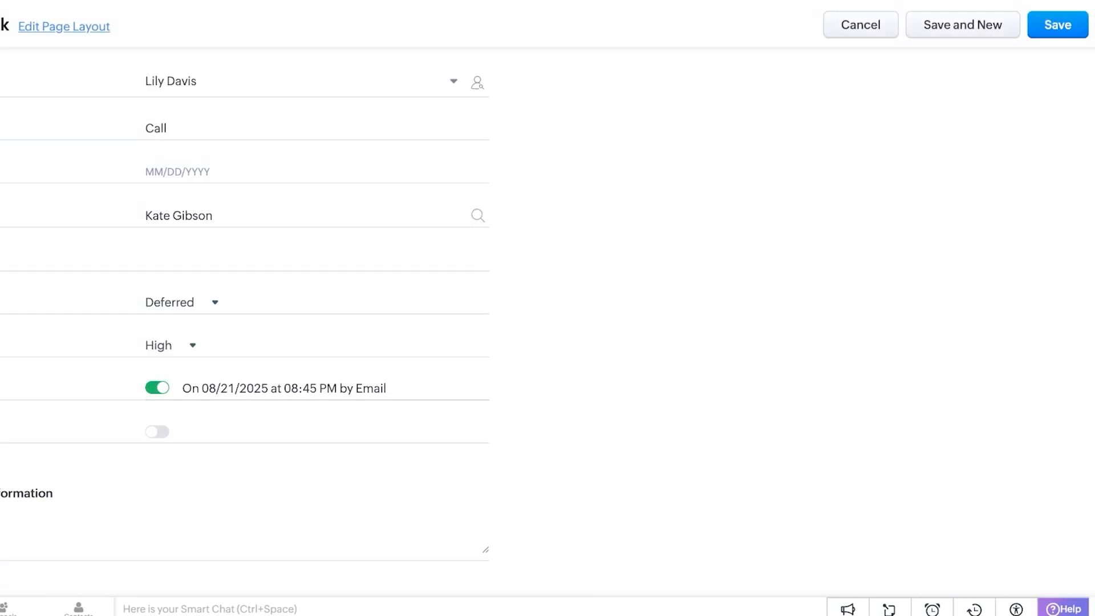
pyautogui.scroll(3, 622, 399)
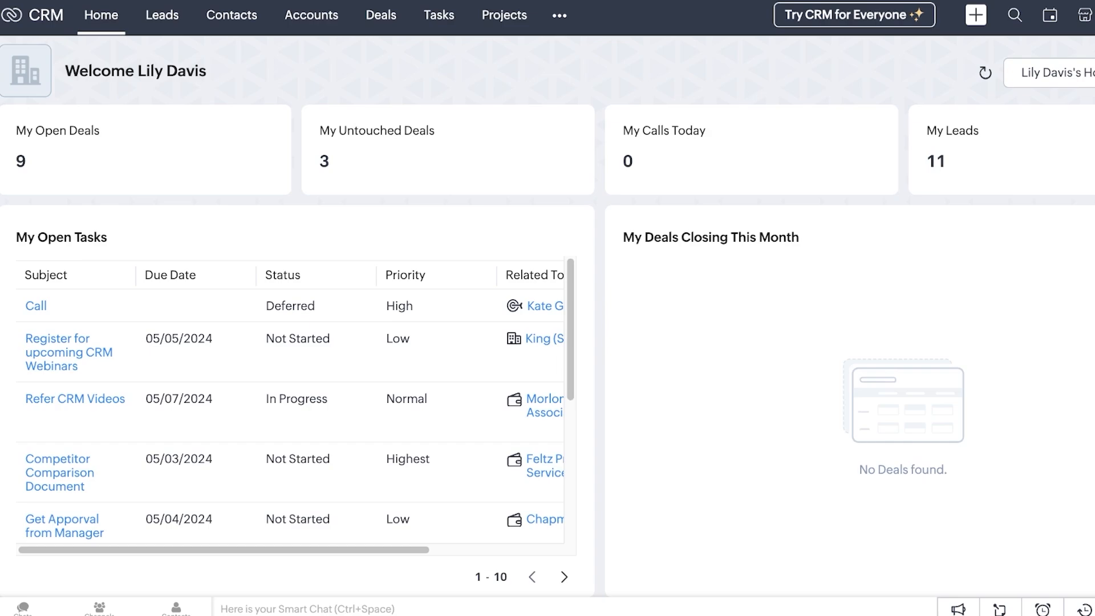
# Open the Okra lead record, check its Timeline and Overview, and begin converting it
pyautogui.click(162, 15)
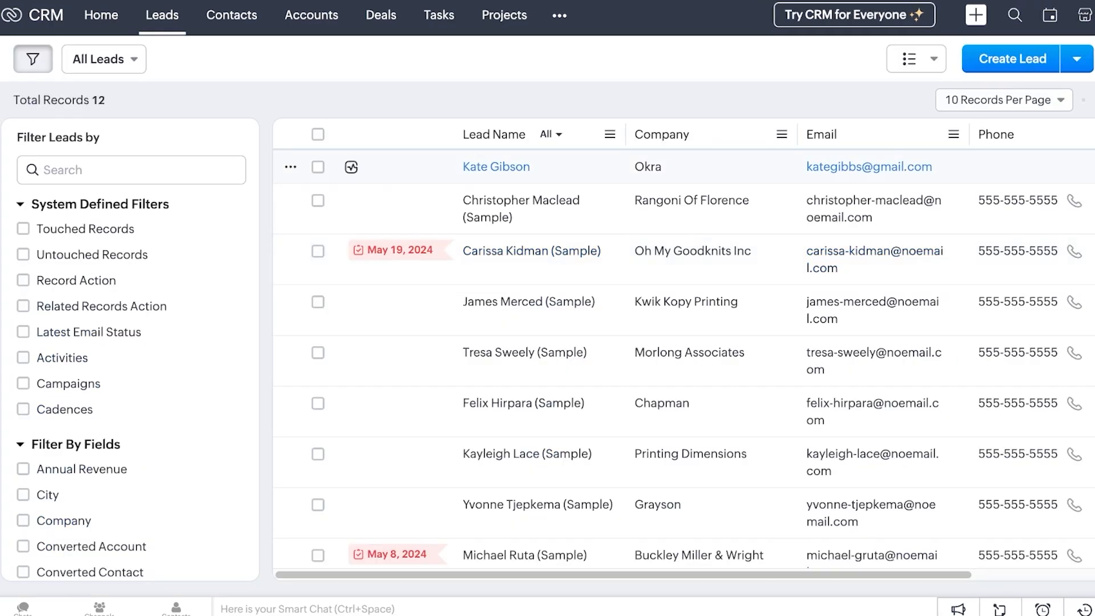
pyautogui.click(496, 167)
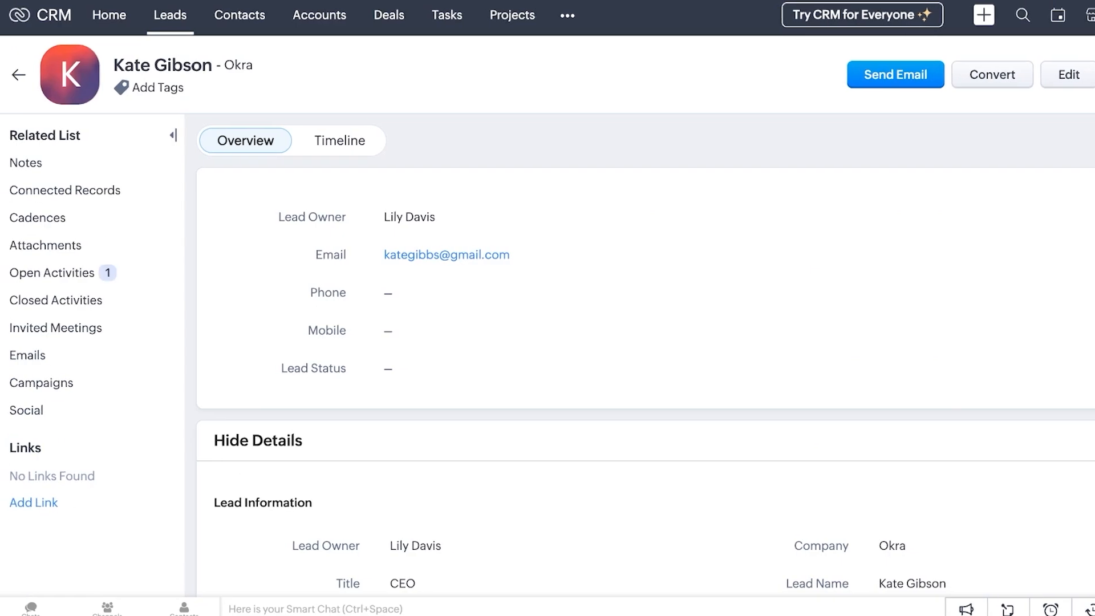
pyautogui.click(340, 141)
pyautogui.click(246, 141)
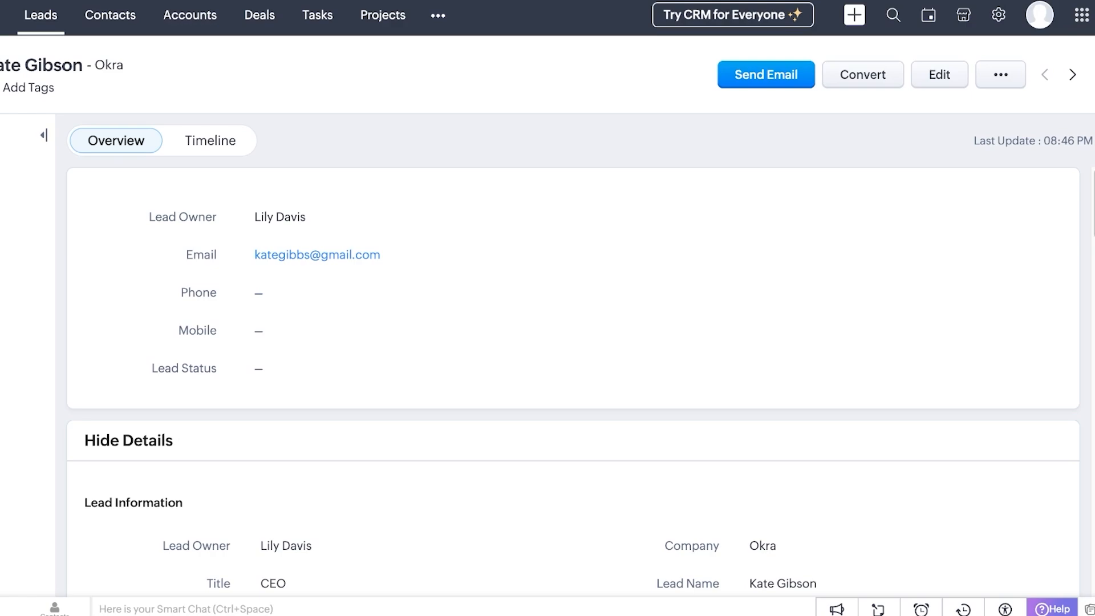
pyautogui.scroll(-20, 573, 381)
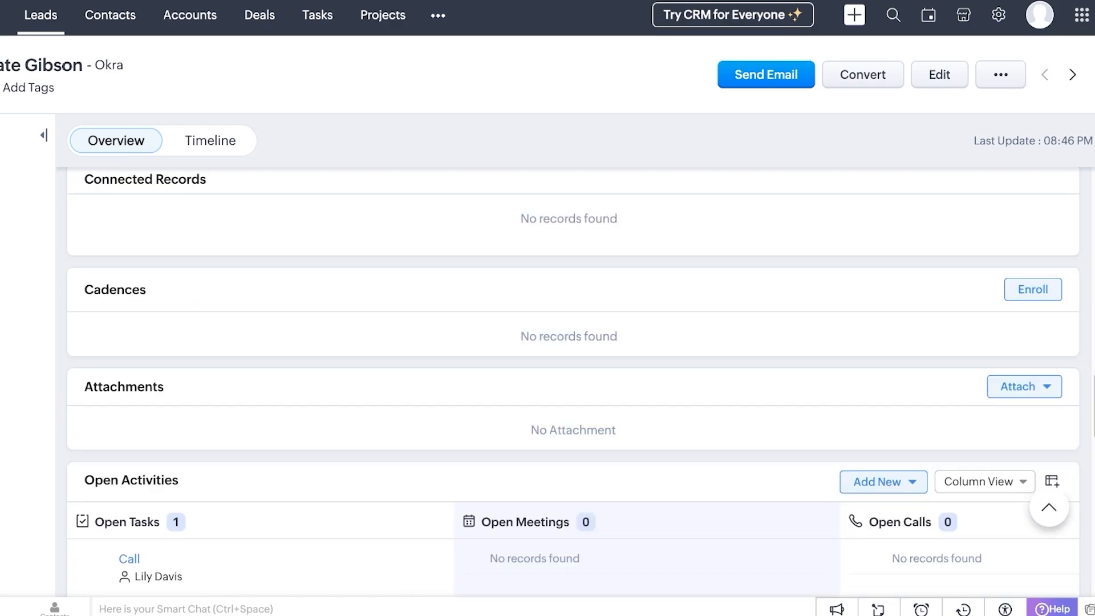
pyautogui.scroll(-1, 573, 381)
pyautogui.scroll(20, 573, 382)
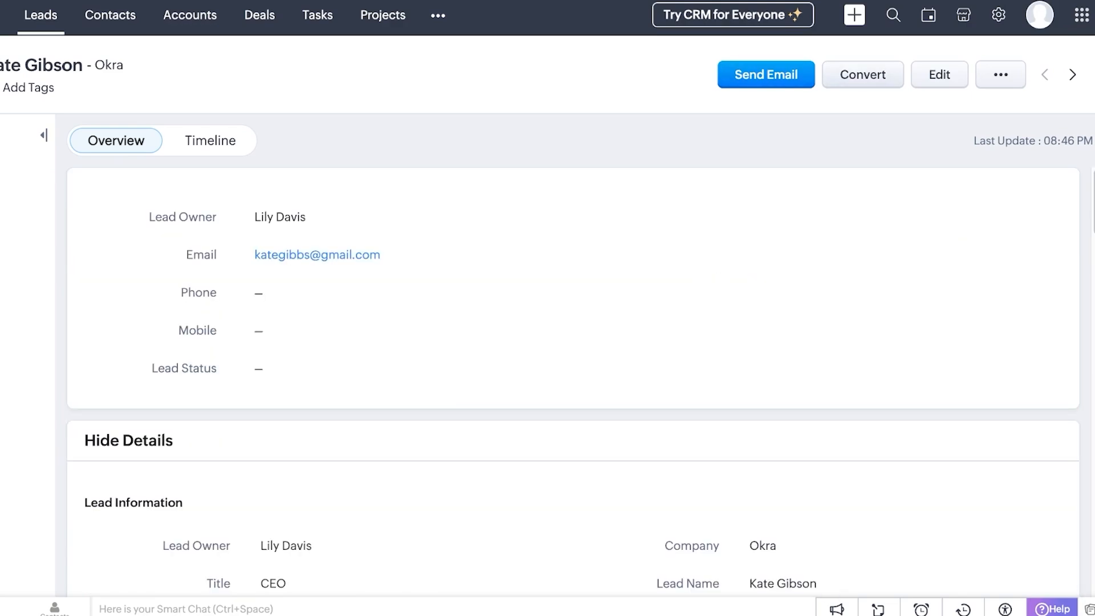
pyautogui.click(863, 75)
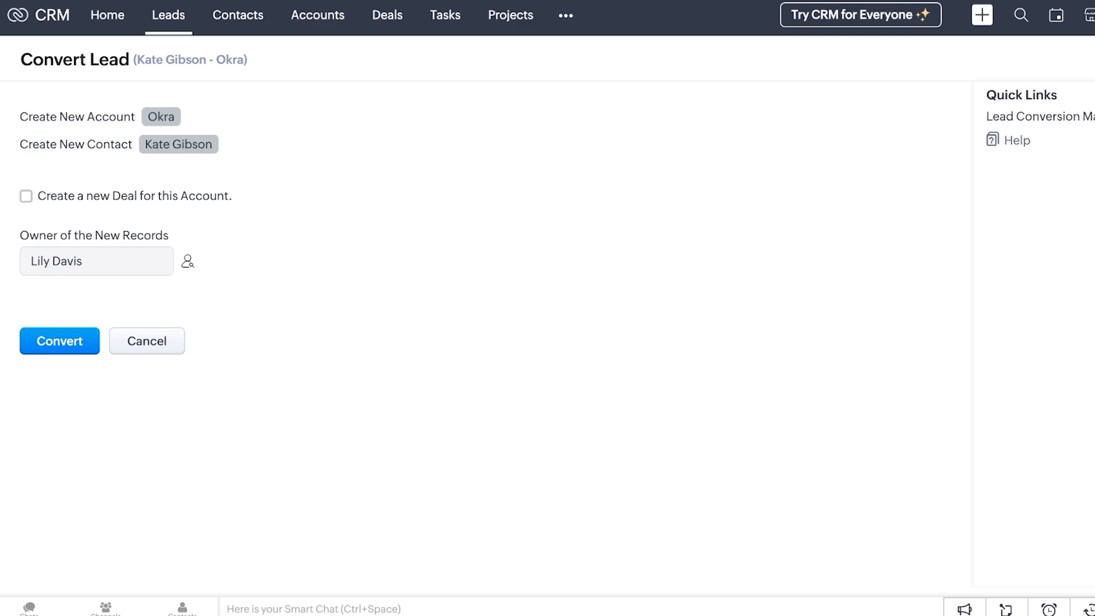
# Add a new deal to the conversion: amount 80000, closing 08/31/2025, stage Value Proposition
pyautogui.moveTo(57, 144); pyautogui.dragTo(135, 144)
pyautogui.click(26, 196)
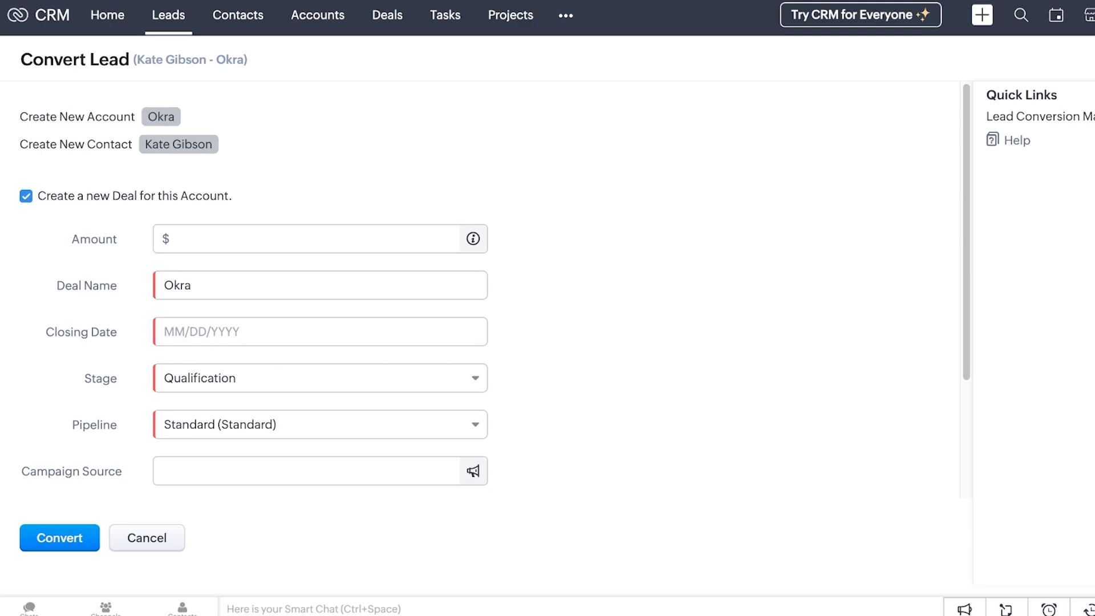
pyautogui.click(306, 239)
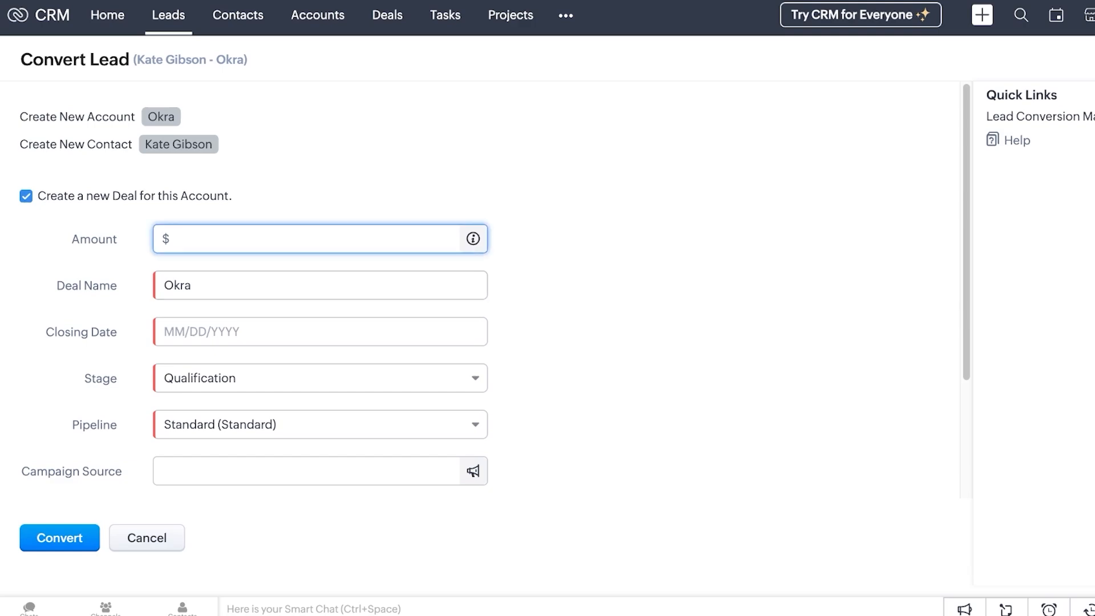
pyautogui.write('80000')
pyautogui.click(308, 331)
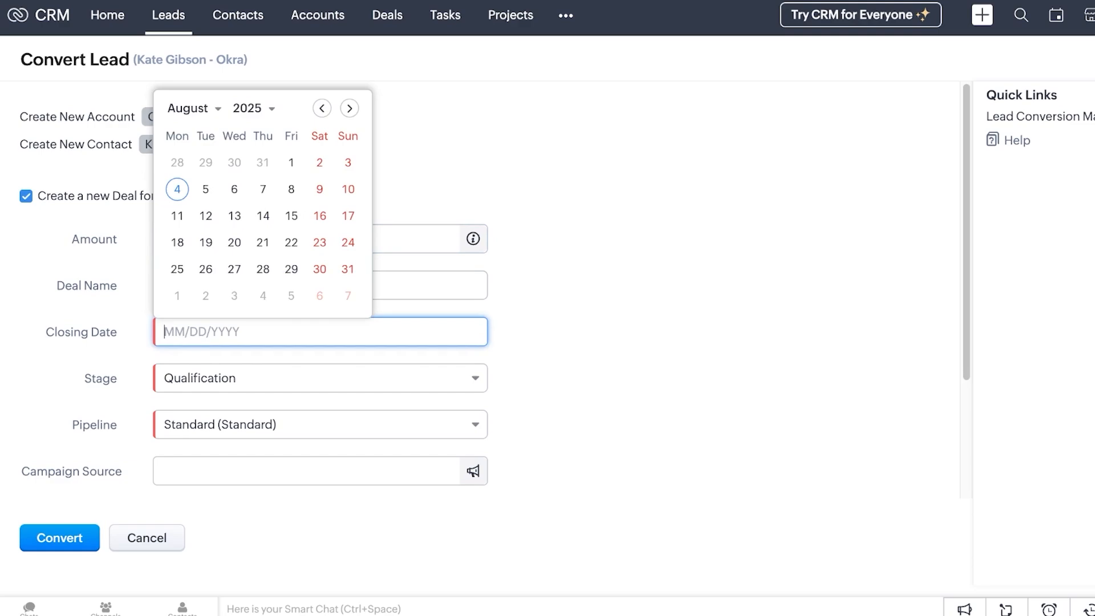
pyautogui.click(346, 269)
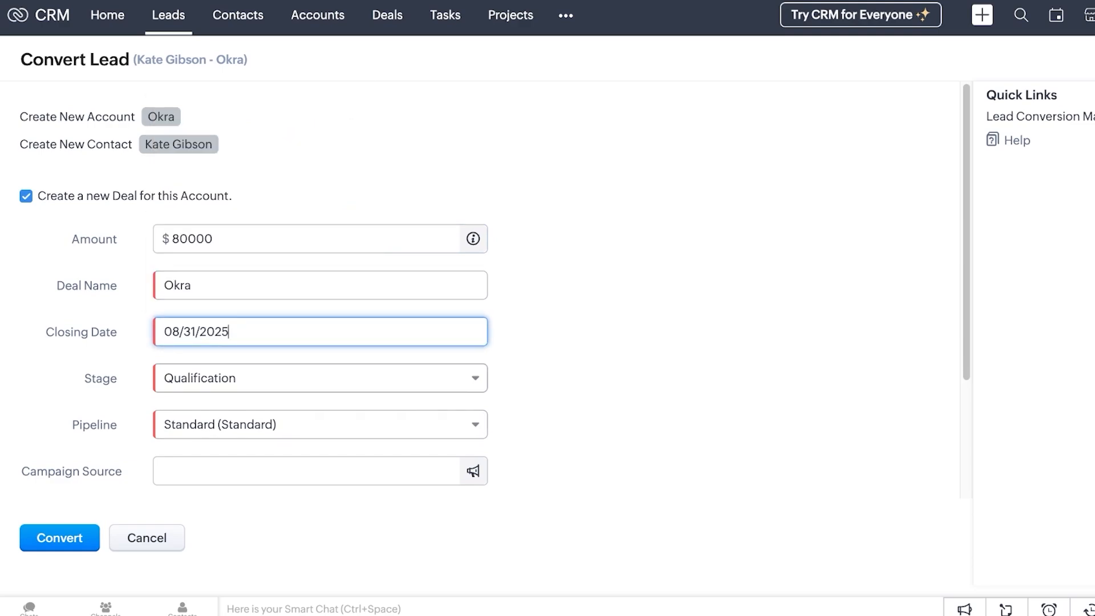
pyautogui.click(320, 378)
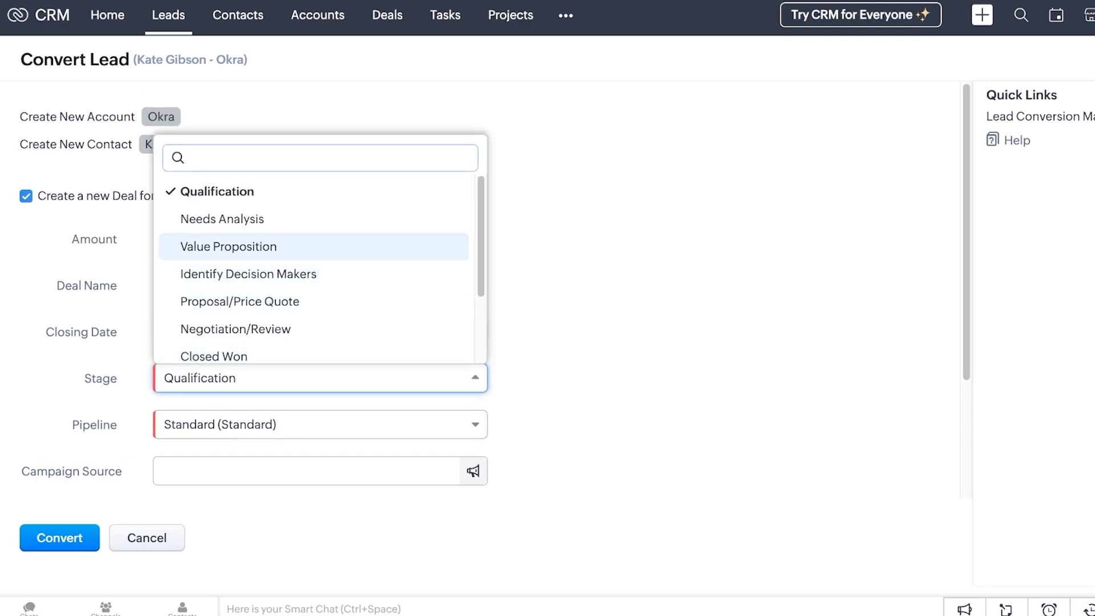
pyautogui.click(314, 246)
# Check the pipeline and campaign fields, convert the lead, and return to Leads
pyautogui.click(319, 424)
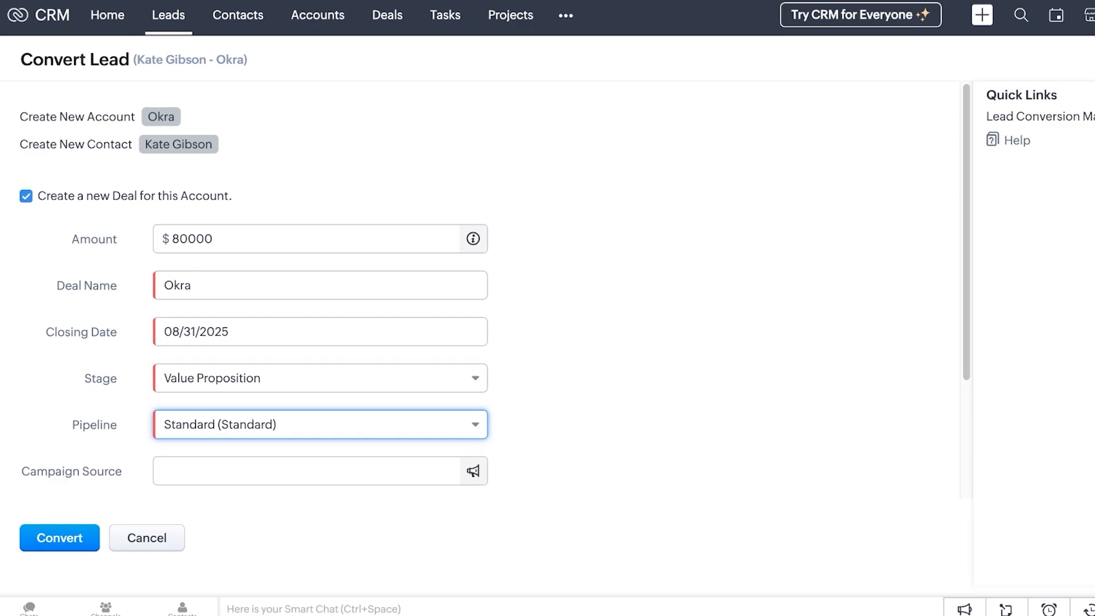
pyautogui.click(308, 471)
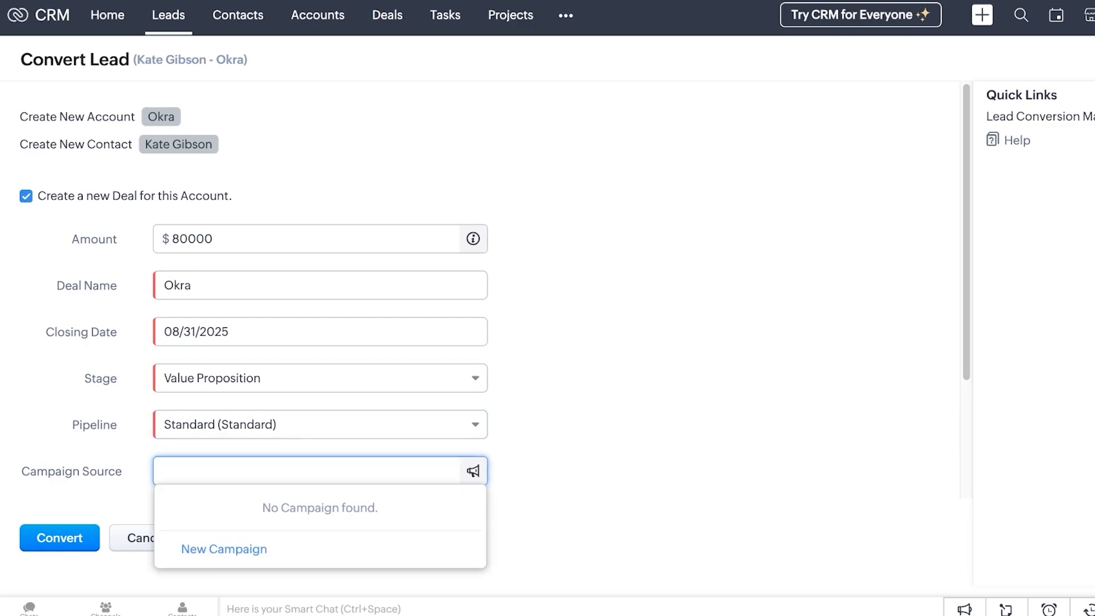
pyautogui.click(60, 538)
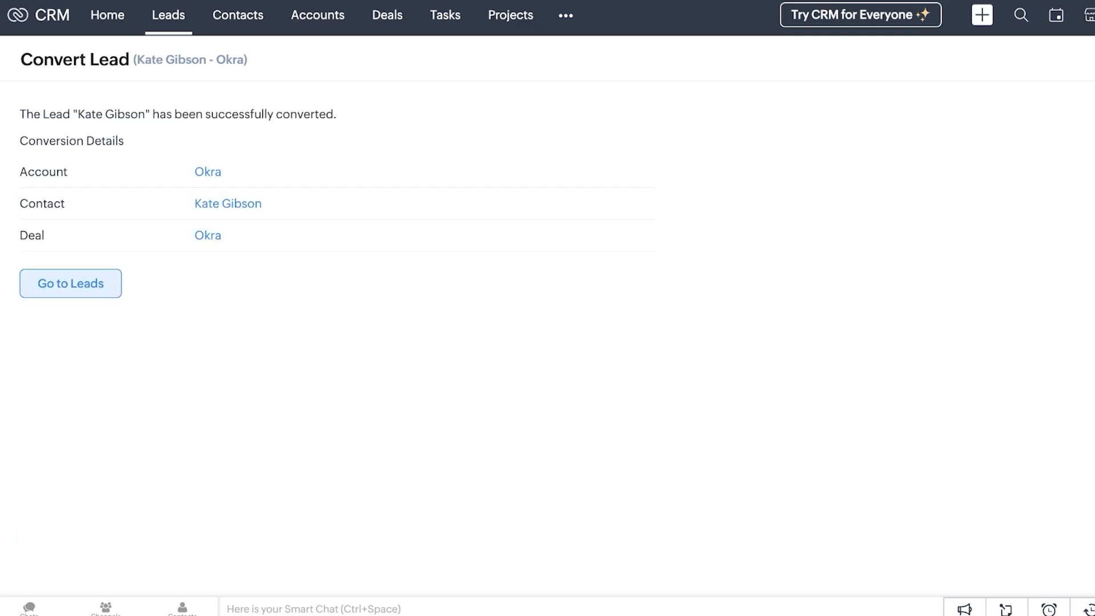
pyautogui.click(70, 283)
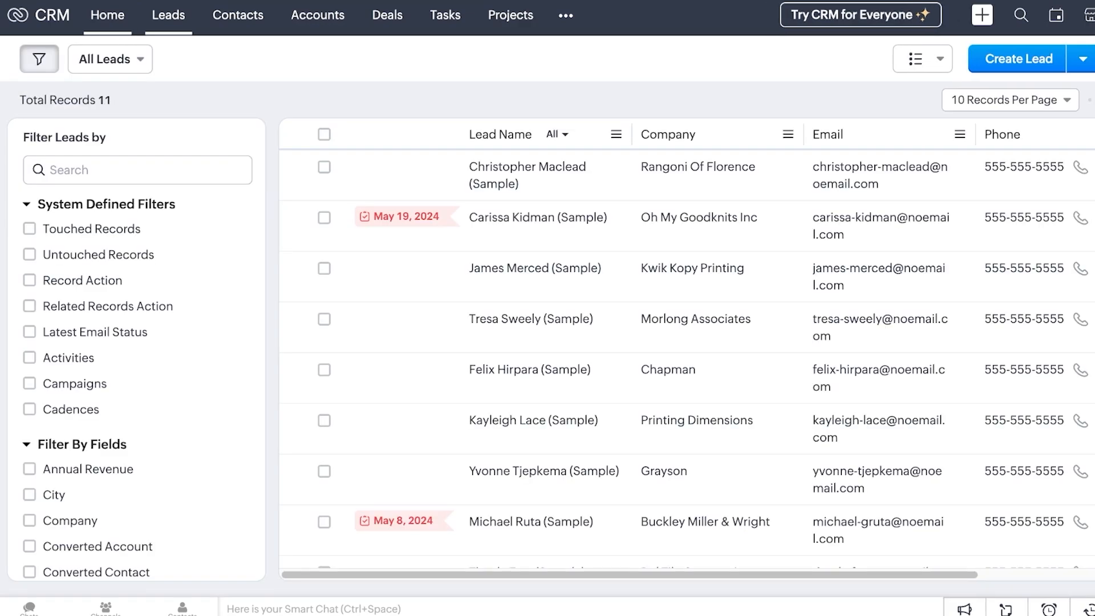
# Show the Contacts list, with the converted Okra contact at the top
pyautogui.click(238, 15)
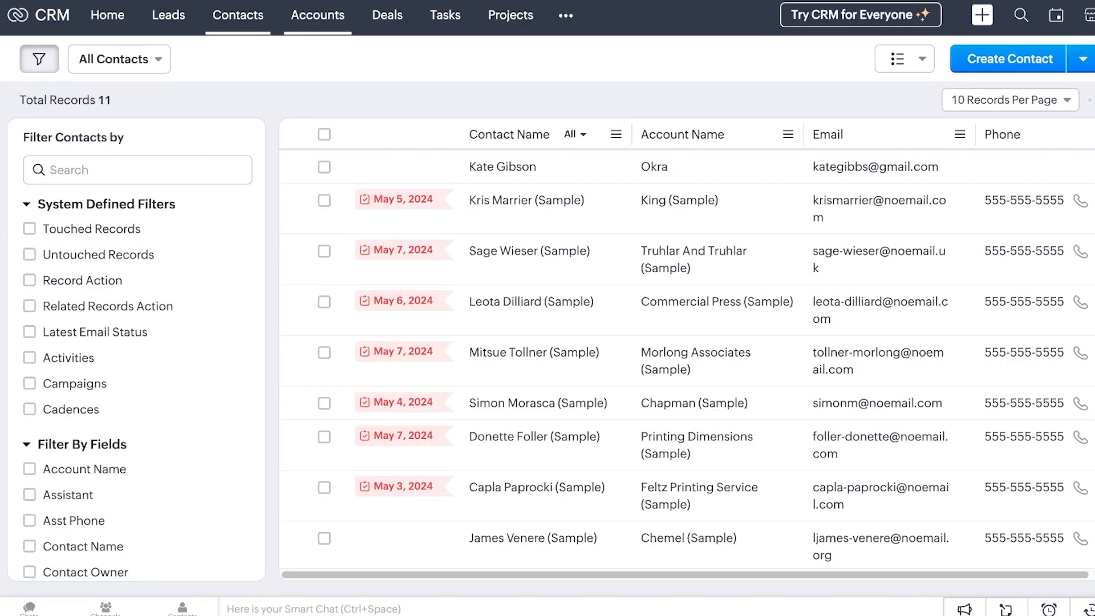
pyautogui.click(168, 15)
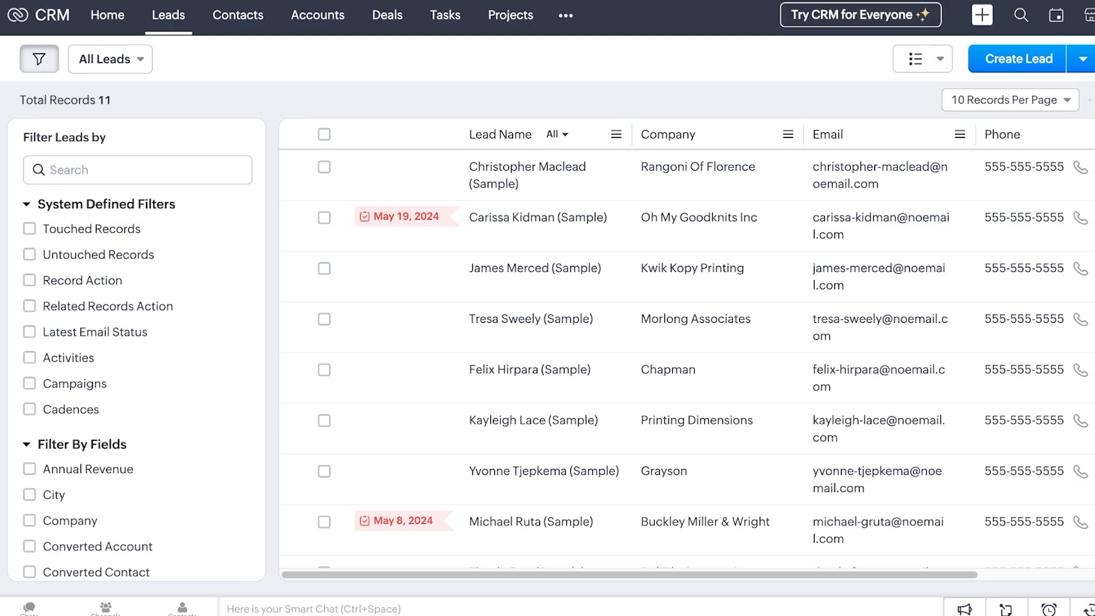
pyautogui.click(238, 16)
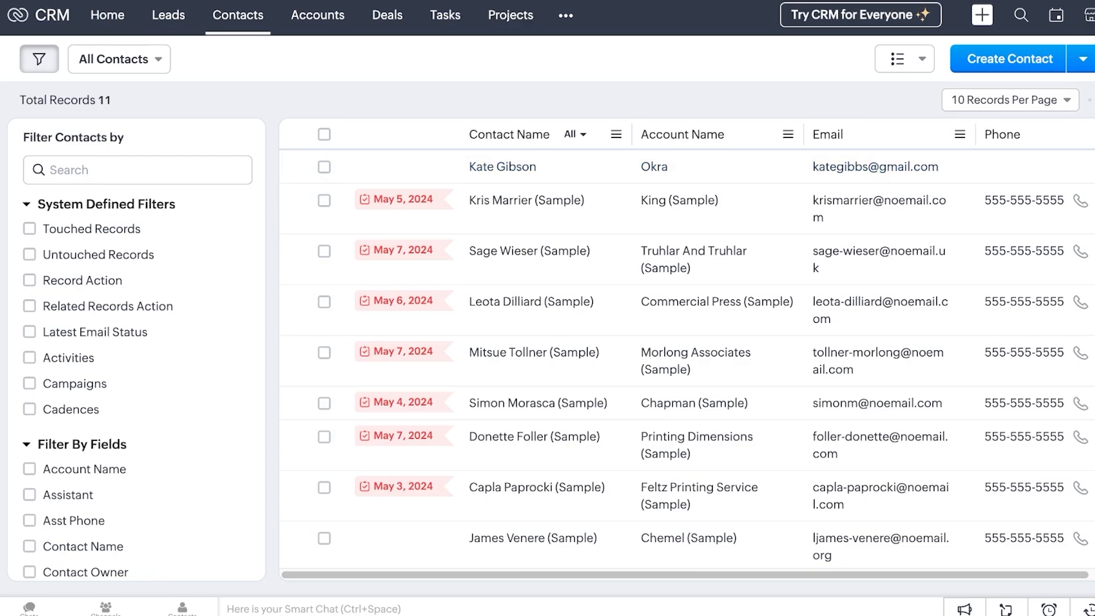
pyautogui.scroll(-2, 628, 285)
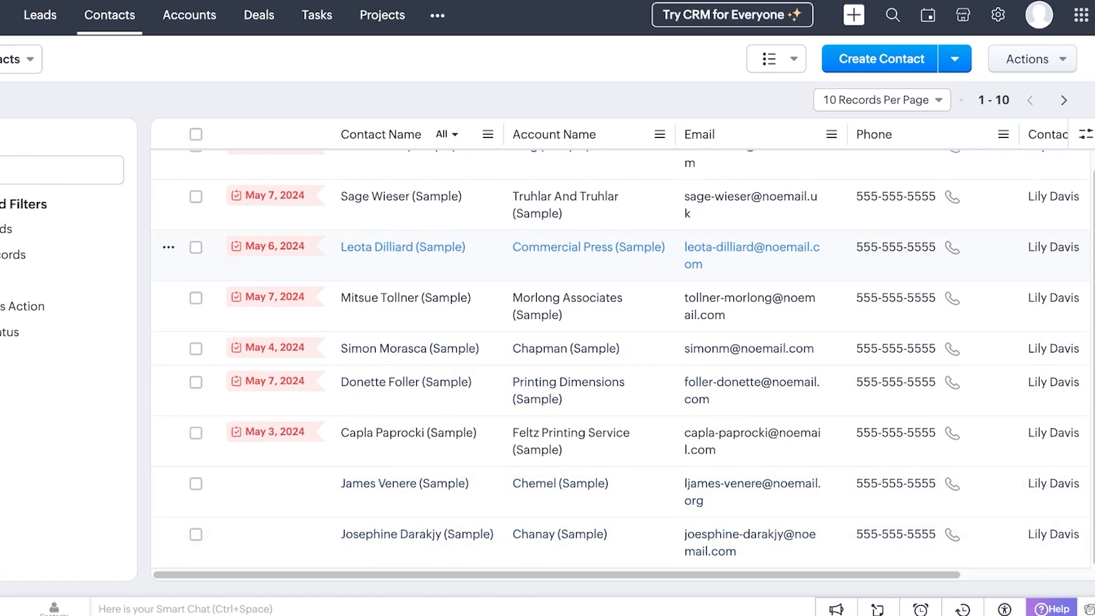
pyautogui.scroll(2, 627, 342)
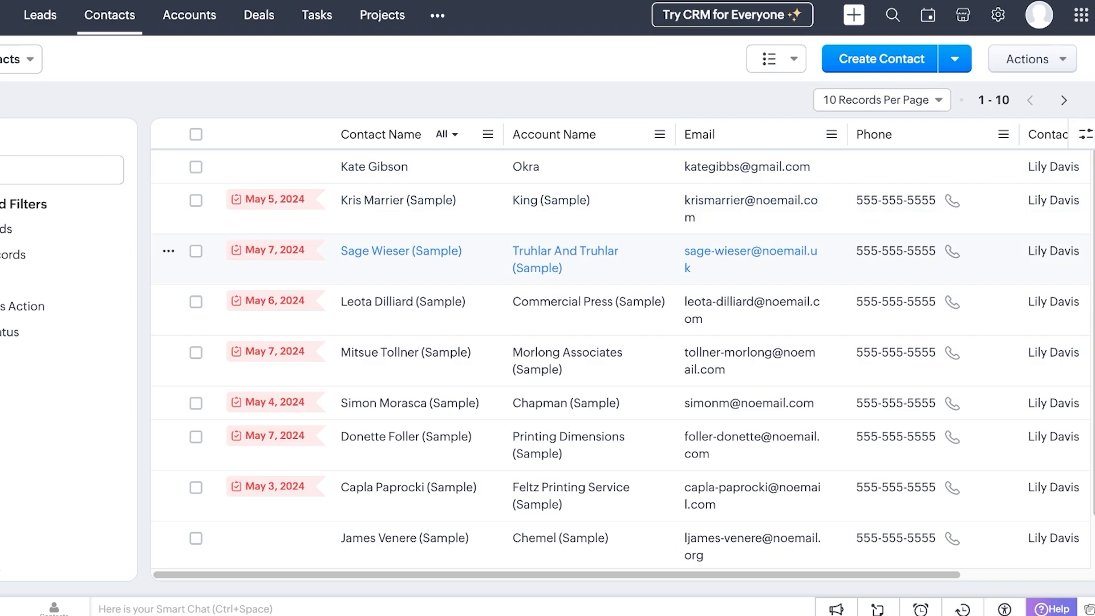
# Switch to the Deals Sales Pipeline board
pyautogui.click(259, 15)
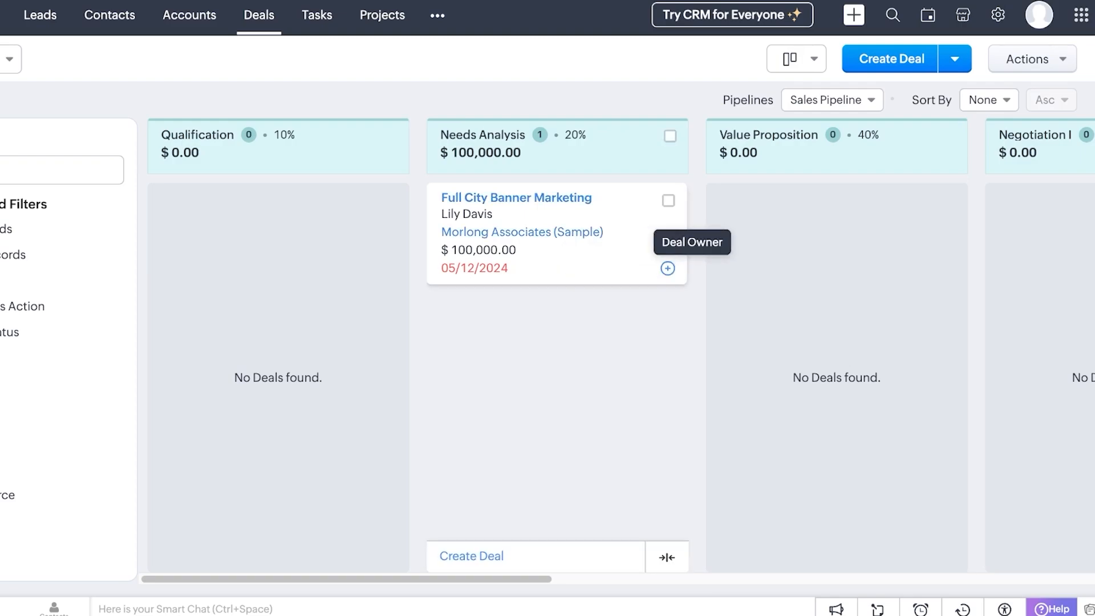
# Open the Morlong Associates (Sample) account, scroll through its Overview, then view its empty Timeline
pyautogui.click(522, 231)
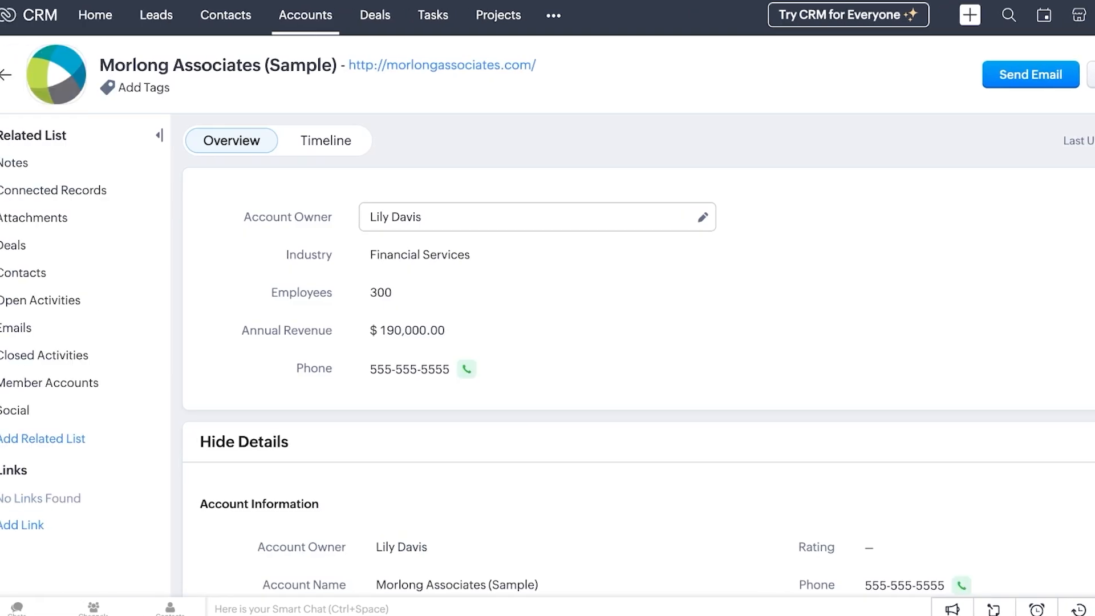
pyautogui.scroll(-3, 541, 292)
pyautogui.scroll(-3, 505, 463)
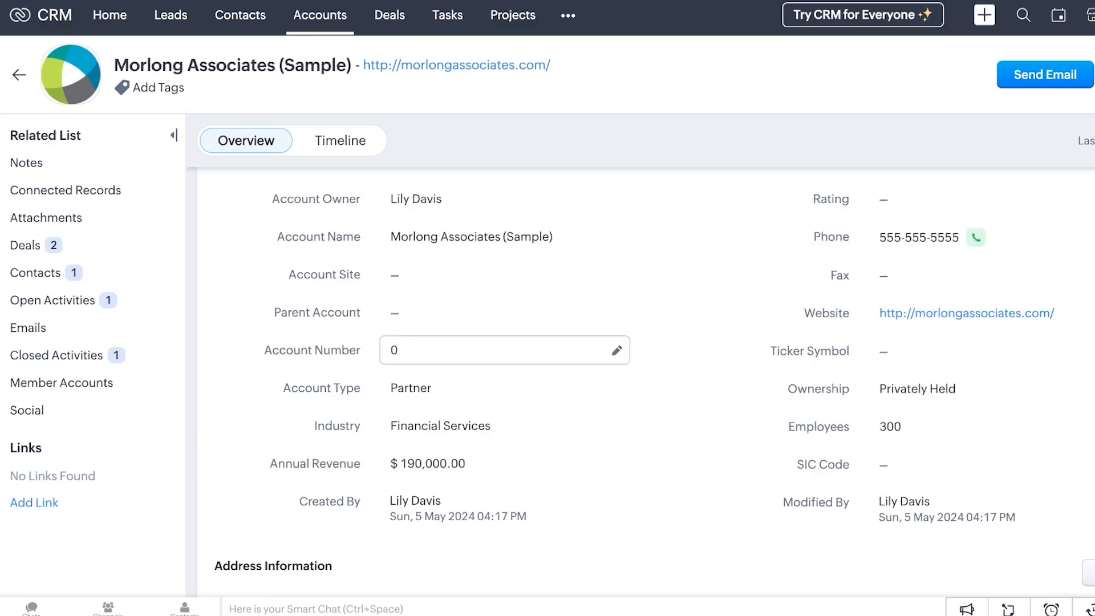
pyautogui.scroll(2, 505, 365)
pyautogui.scroll(-1, 505, 399)
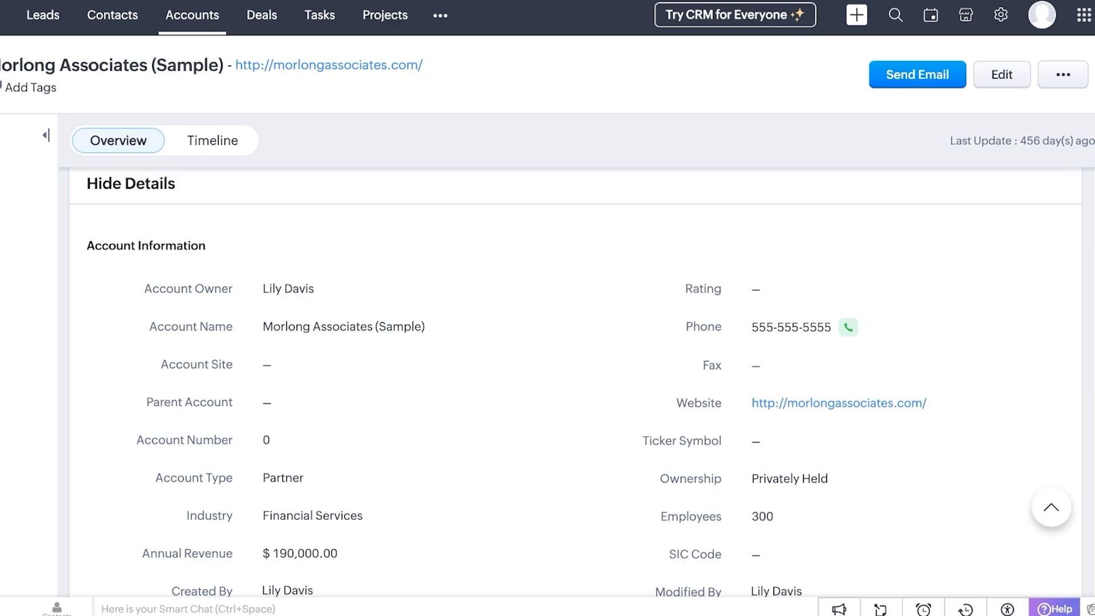
pyautogui.scroll(-3, 376, 478)
pyautogui.scroll(-7, 399, 225)
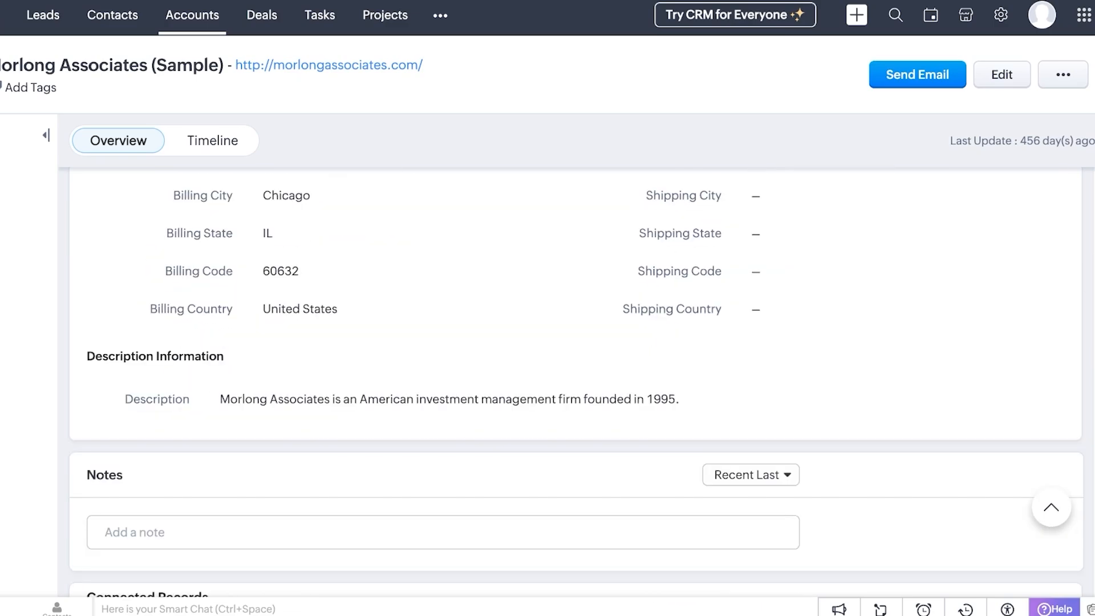
pyautogui.scroll(-4, 399, 226)
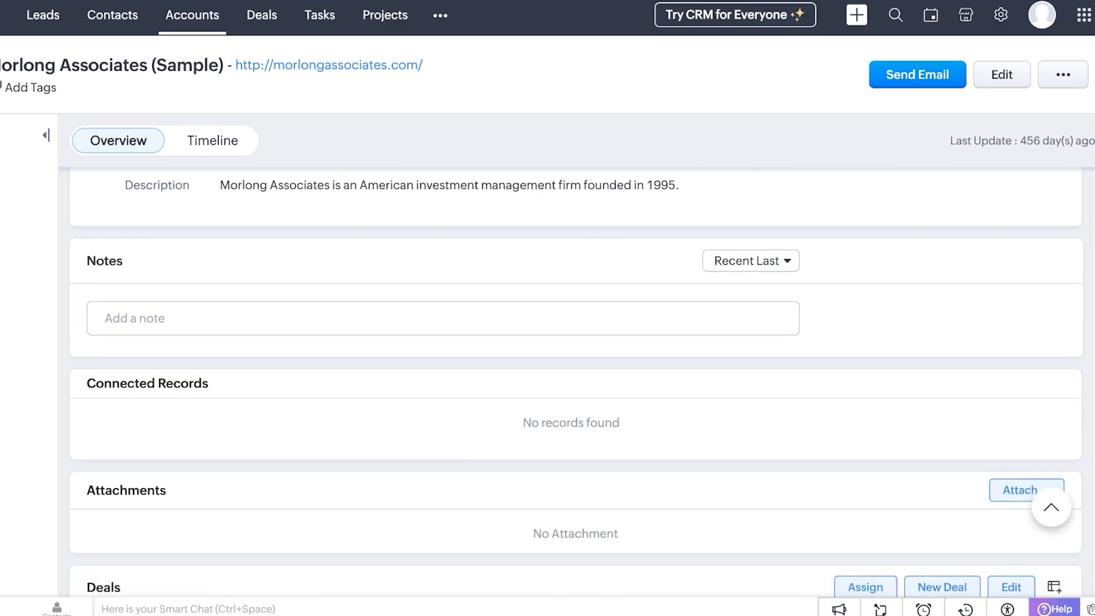
pyautogui.scroll(-3, 575, 388)
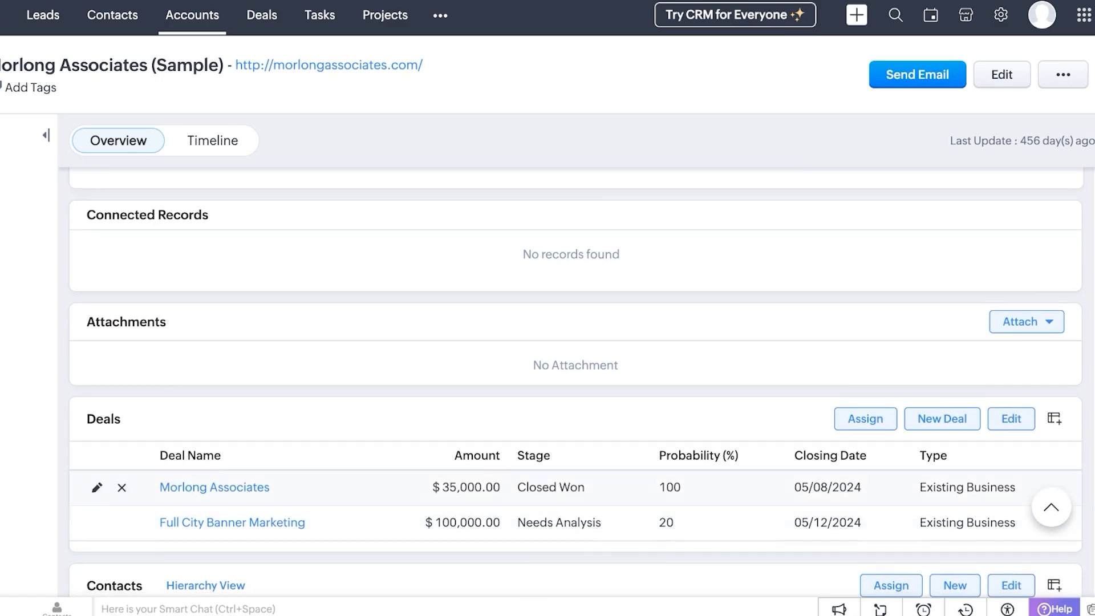
pyautogui.scroll(-3, 576, 388)
pyautogui.scroll(-3, 576, 387)
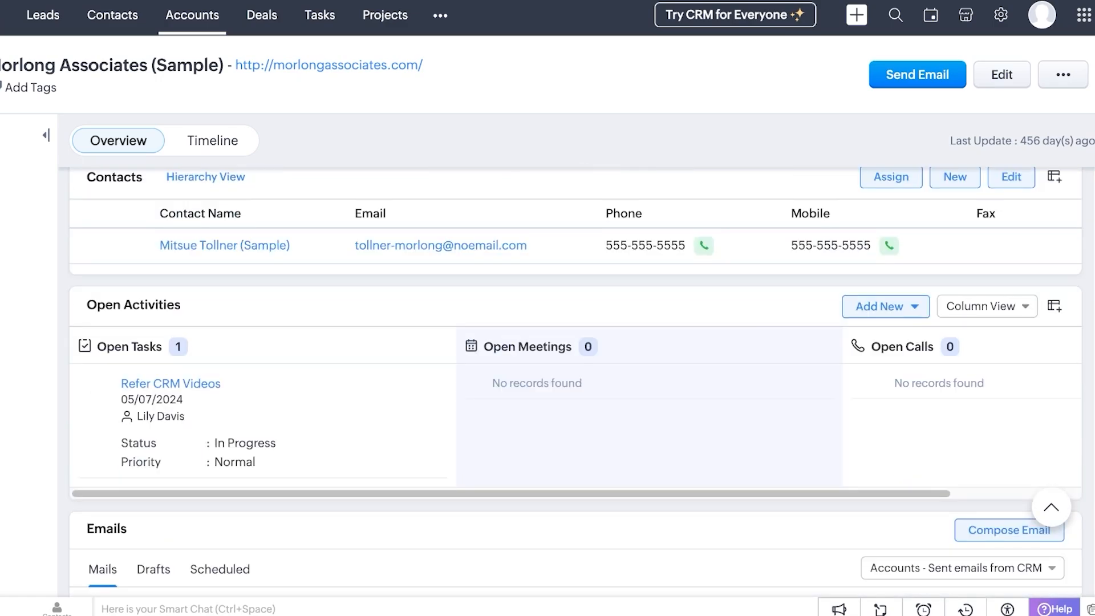
pyautogui.scroll(-5, 576, 388)
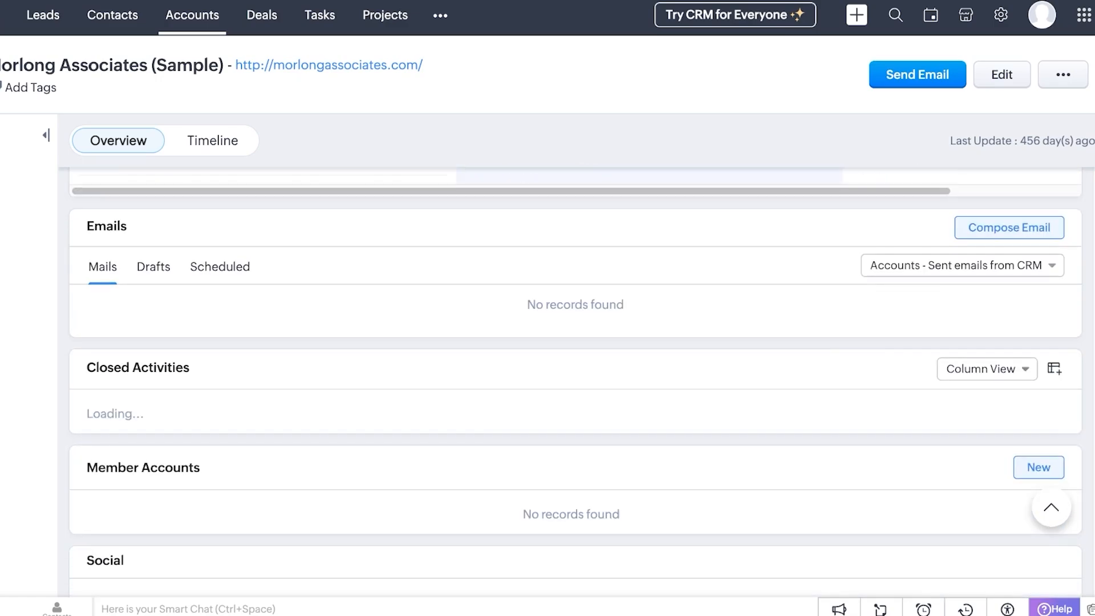
pyautogui.scroll(-9, 576, 388)
pyautogui.scroll(10, 576, 388)
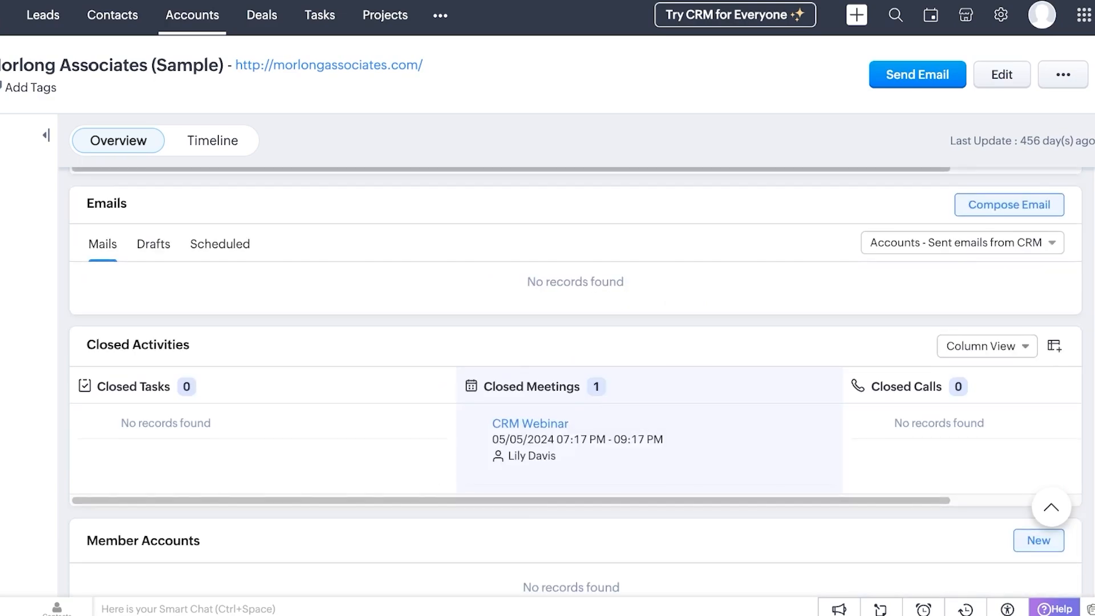
pyautogui.scroll(-3, 576, 387)
pyautogui.scroll(15, 576, 388)
pyautogui.scroll(10, 576, 388)
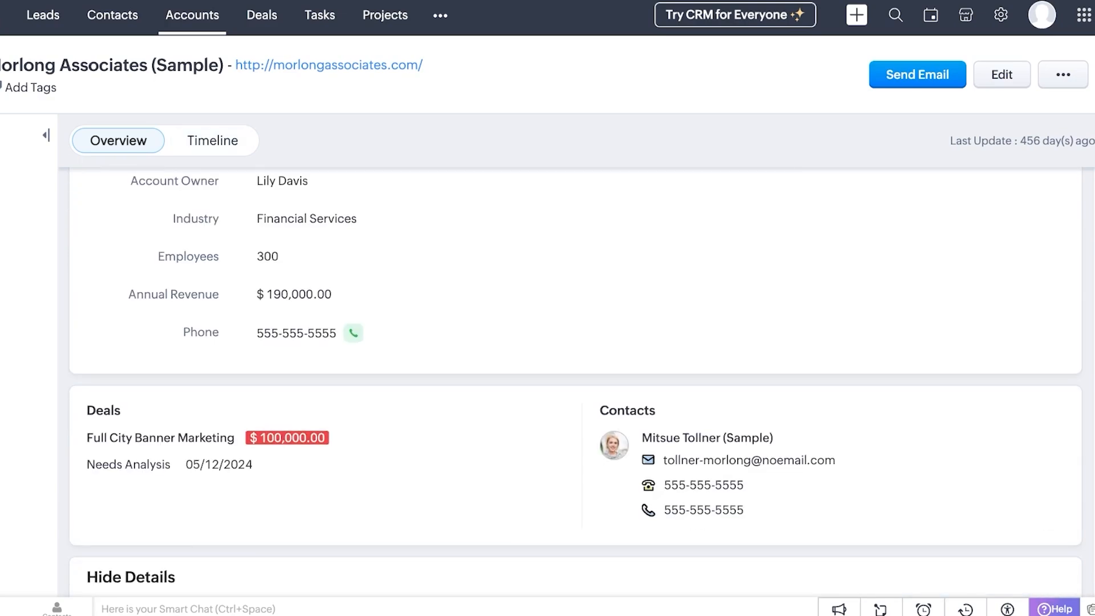
pyautogui.click(213, 141)
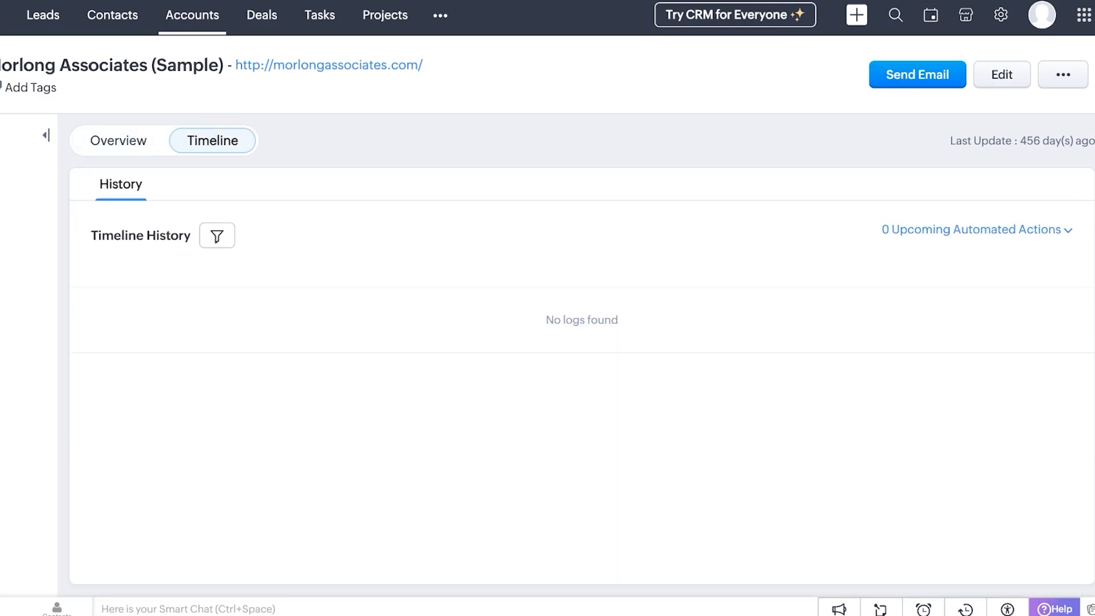
# Start a deal under Value Proposition on the Deals board, then discard it unsaved
pyautogui.click(262, 15)
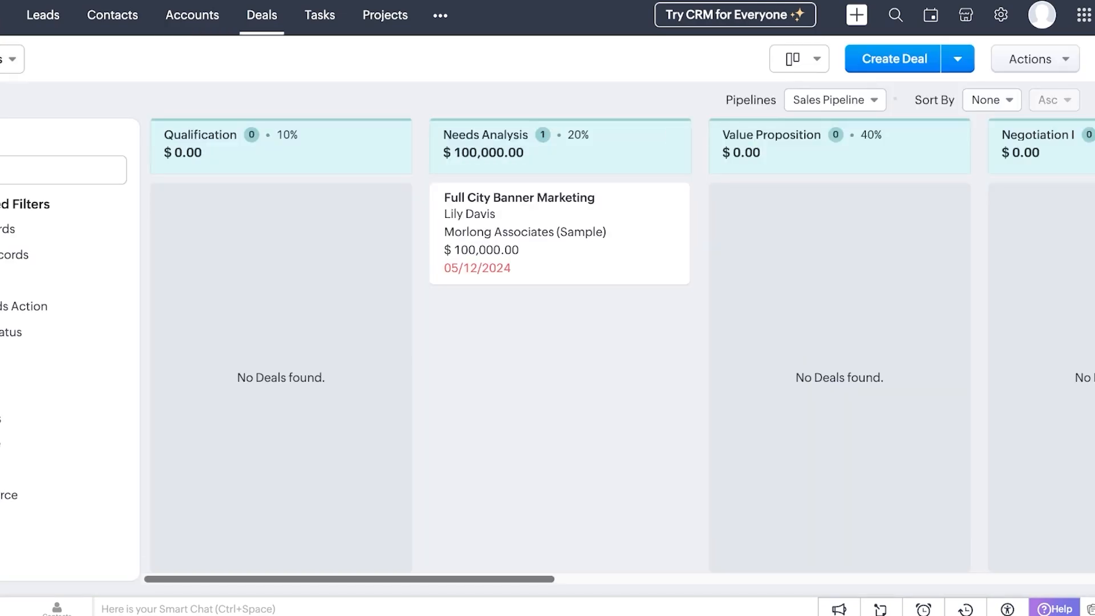
pyautogui.hscroll(5, 453, 399)
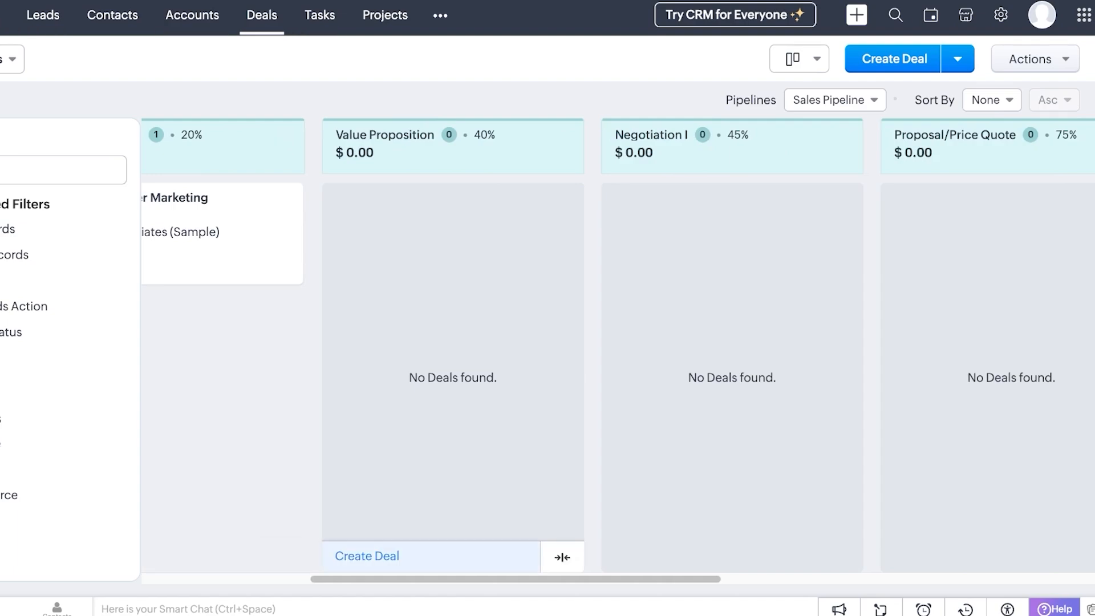
pyautogui.click(366, 556)
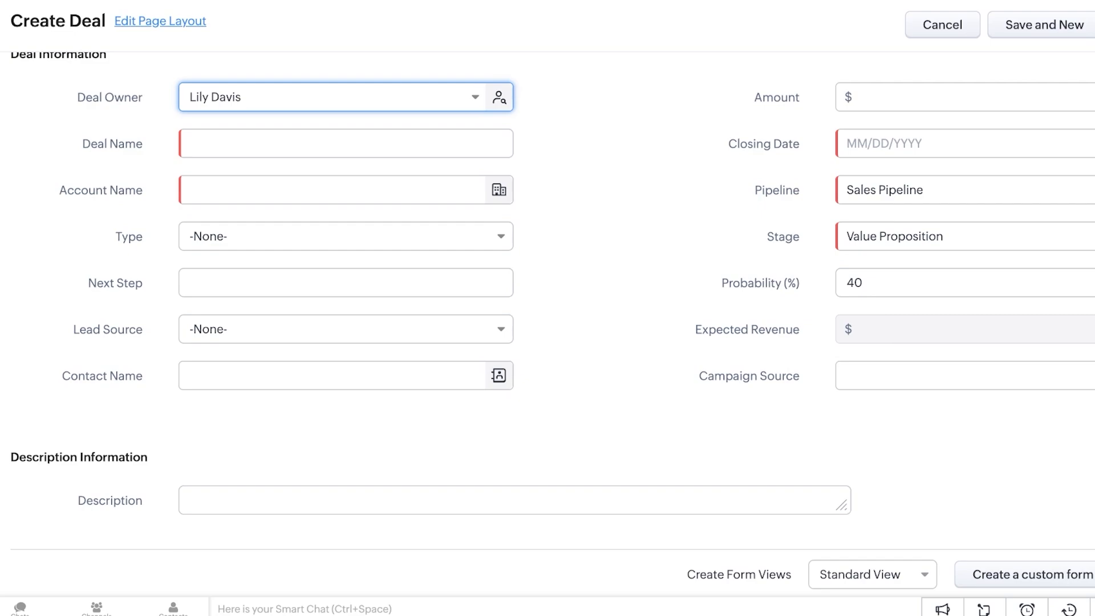
pyautogui.click(942, 25)
pyautogui.click(690, 343)
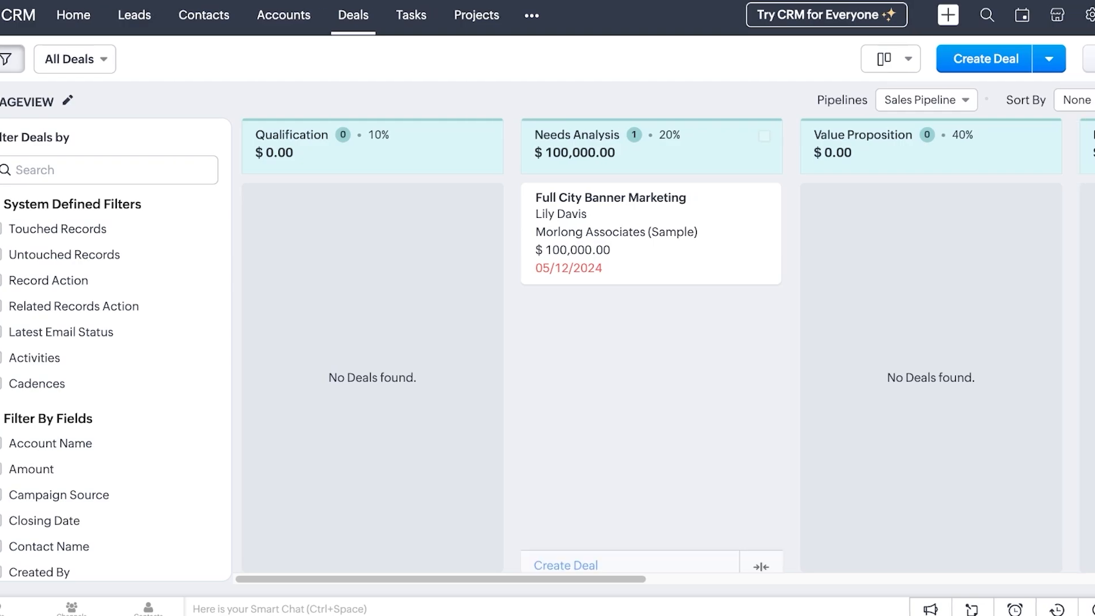
pyautogui.click(797, 59)
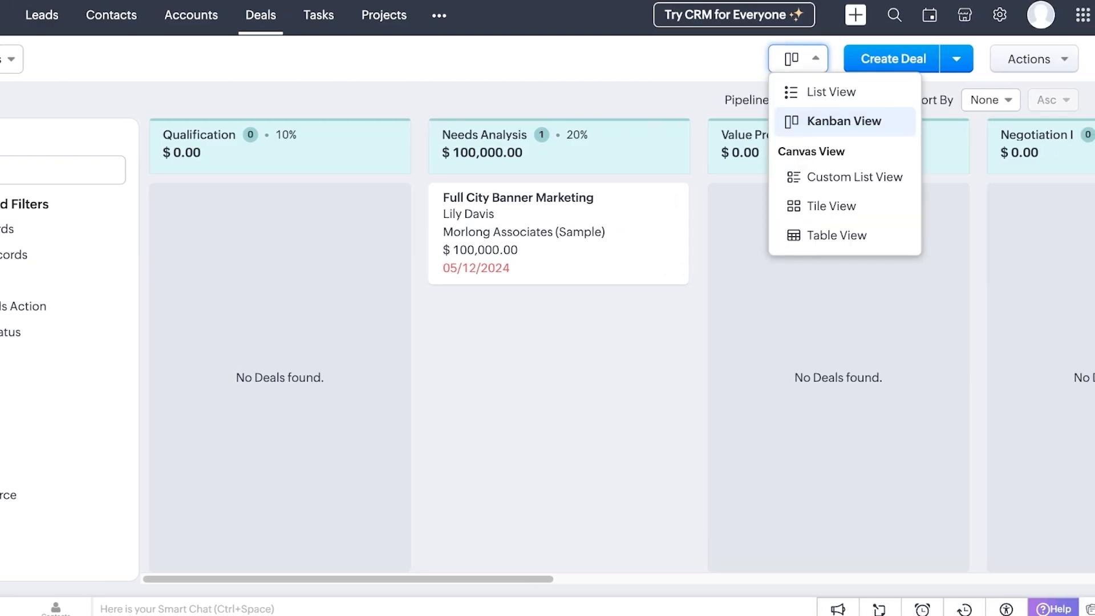
pyautogui.click(798, 59)
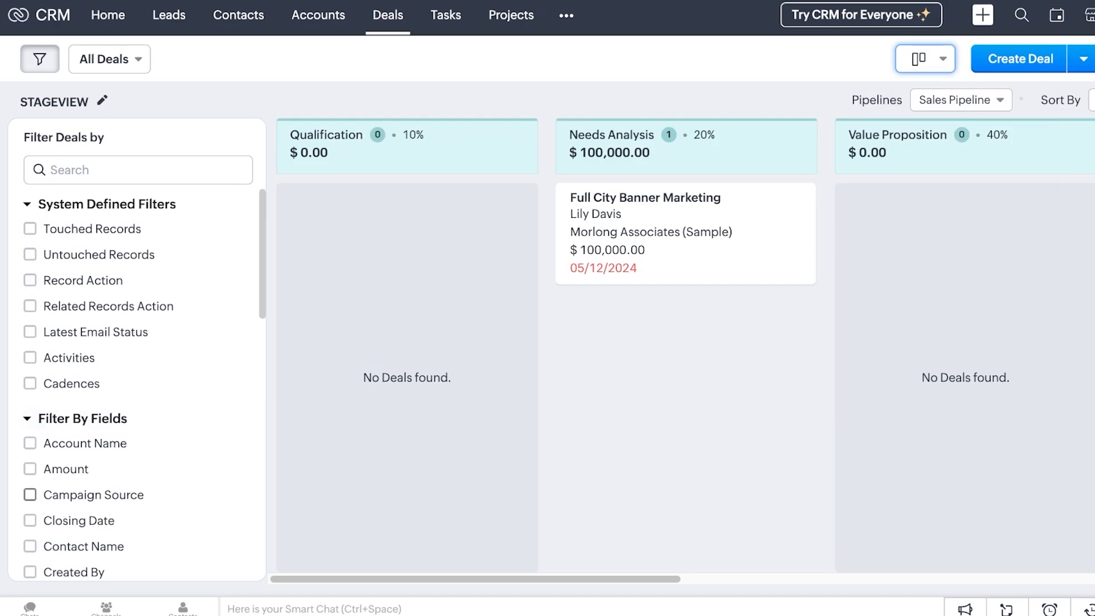
pyautogui.scroll(-5, 30, 338)
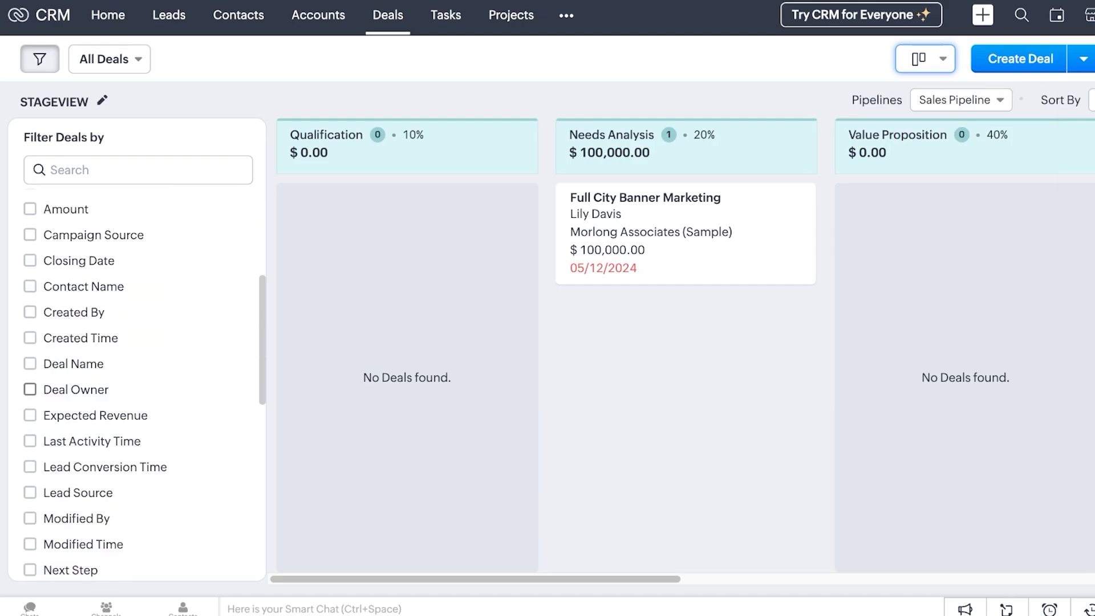
pyautogui.scroll(-9, 29, 389)
pyautogui.scroll(5, 30, 389)
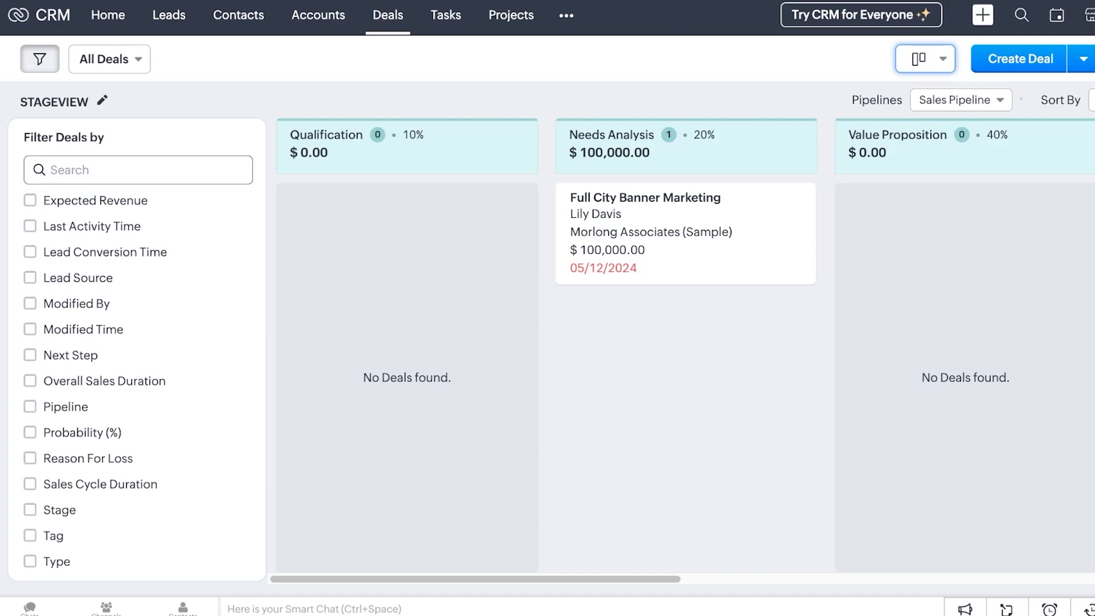
# Go through Leads to the Contacts list and peek at the Create Contact and Actions menus
pyautogui.click(168, 16)
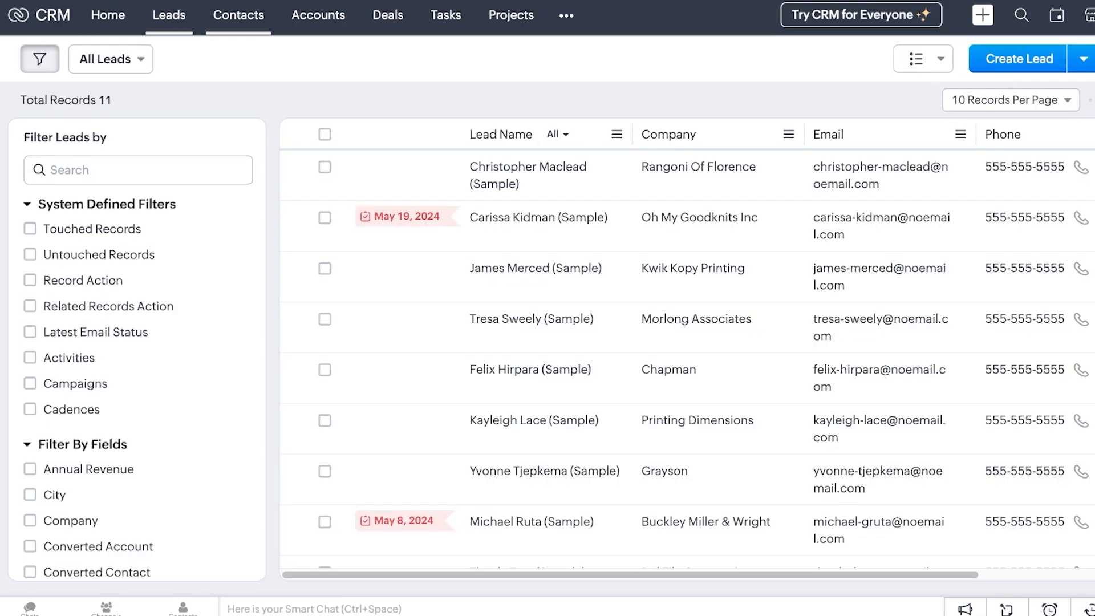
pyautogui.click(238, 15)
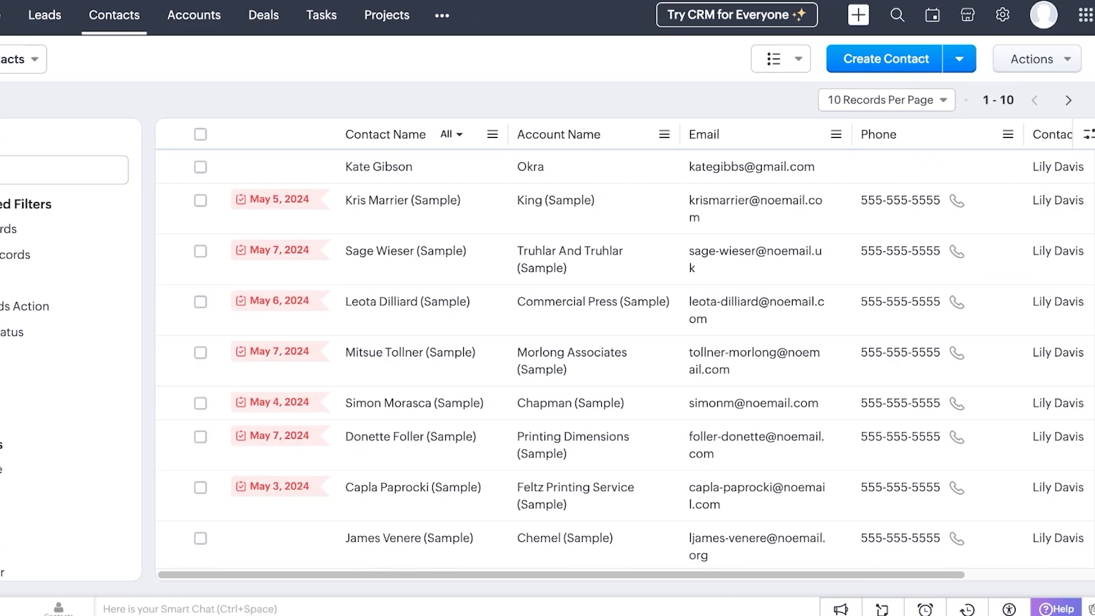
pyautogui.click(959, 58)
pyautogui.click(1037, 59)
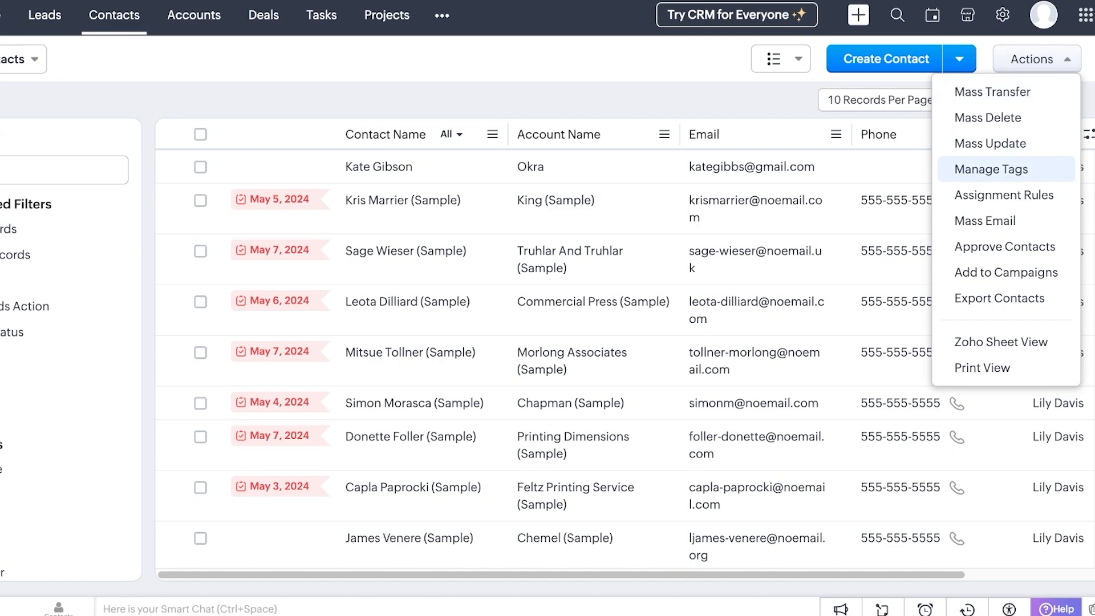
pyautogui.click(991, 169)
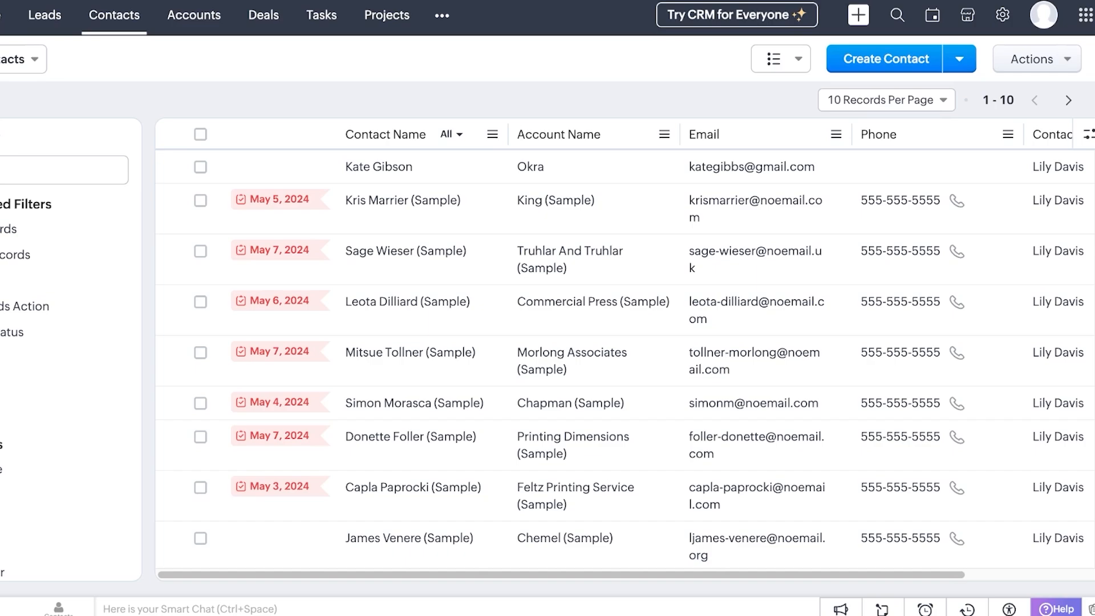
# Open Setup and view the Data Administration Import page
pyautogui.click(1003, 14)
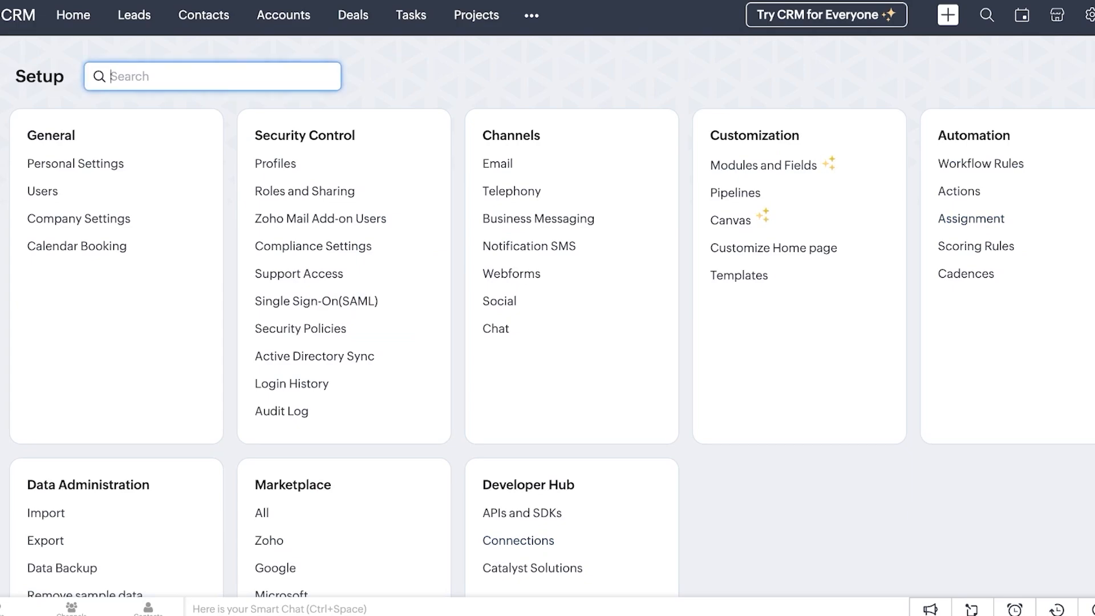
pyautogui.scroll(-3, 547, 342)
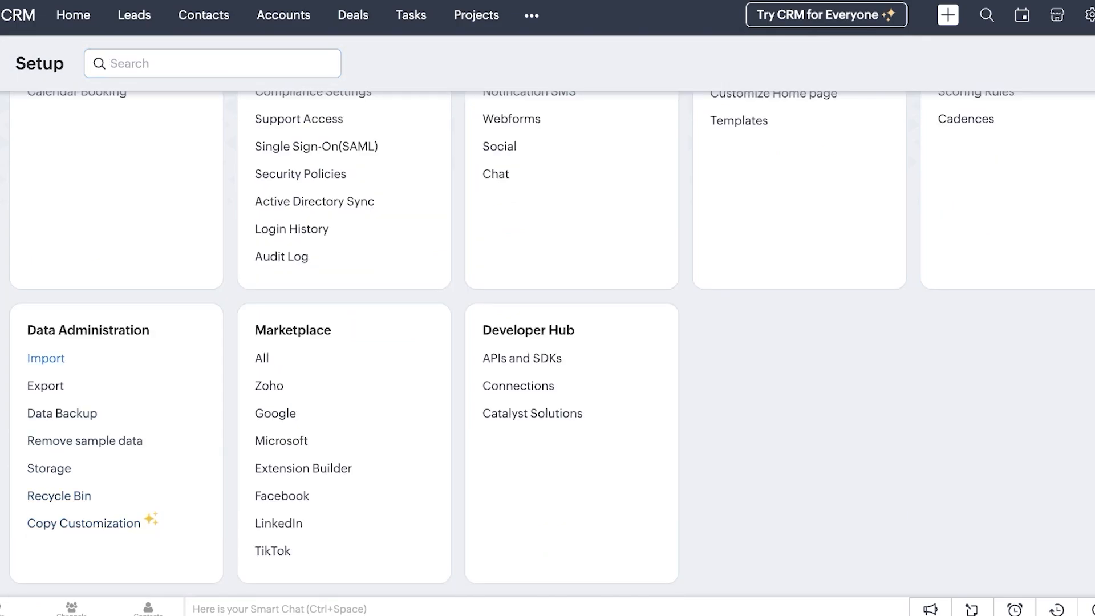
pyautogui.click(46, 358)
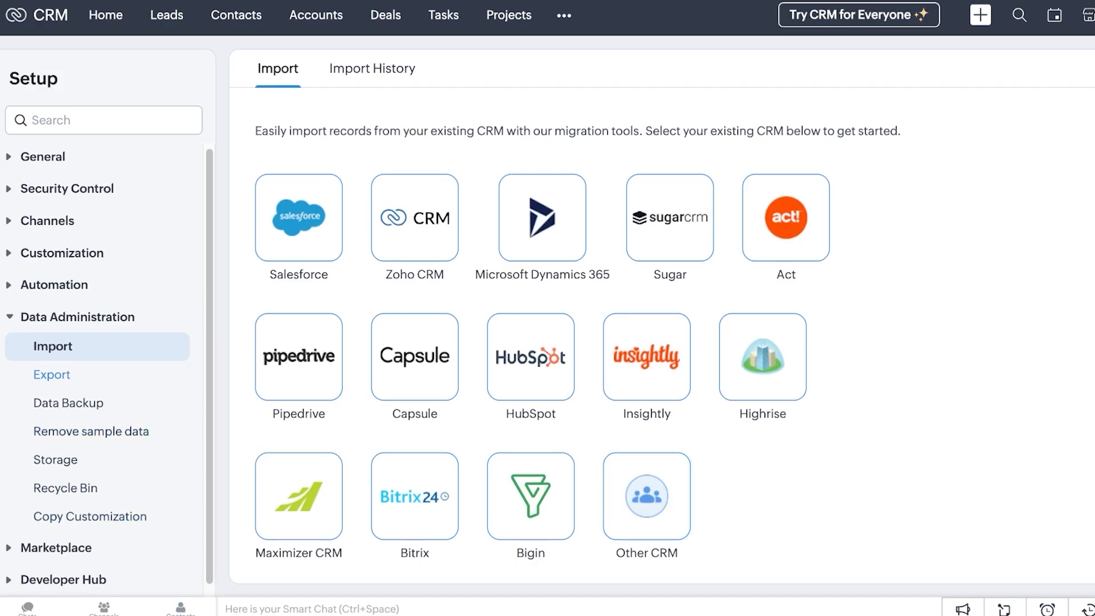
# Look at Copy Customization and the empty Recycle Bin, then return to Home
pyautogui.click(90, 517)
pyautogui.scroll(-1, 91, 428)
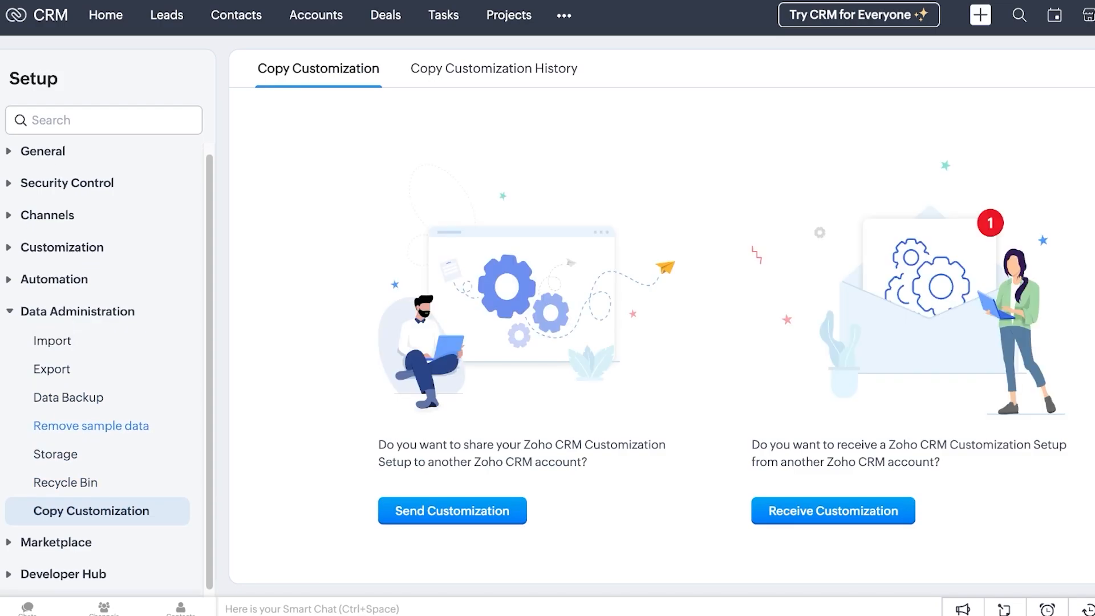
pyautogui.click(65, 478)
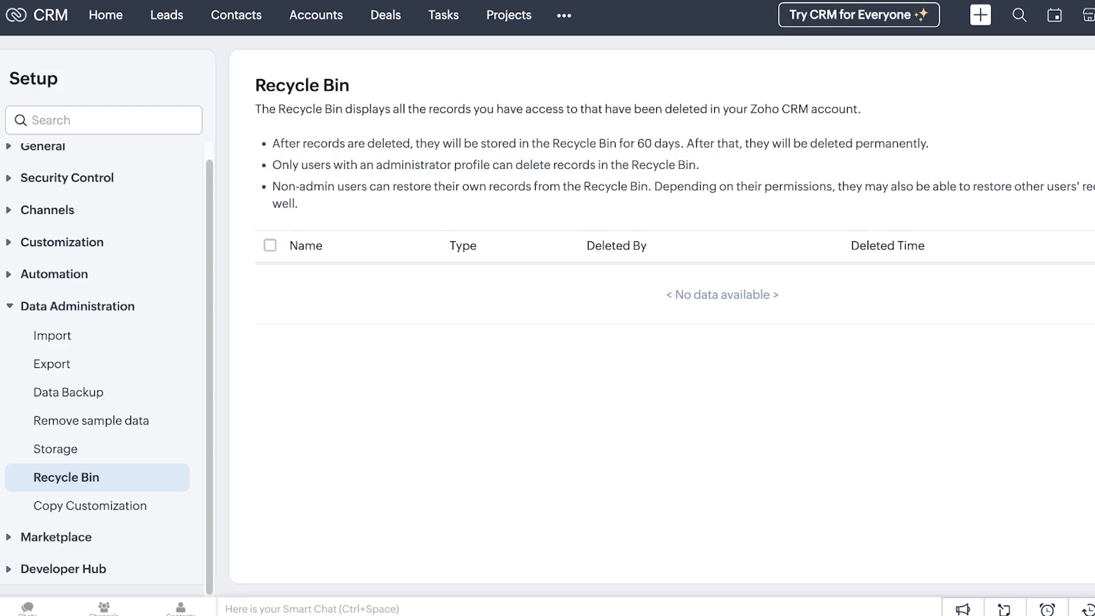
pyautogui.click(106, 15)
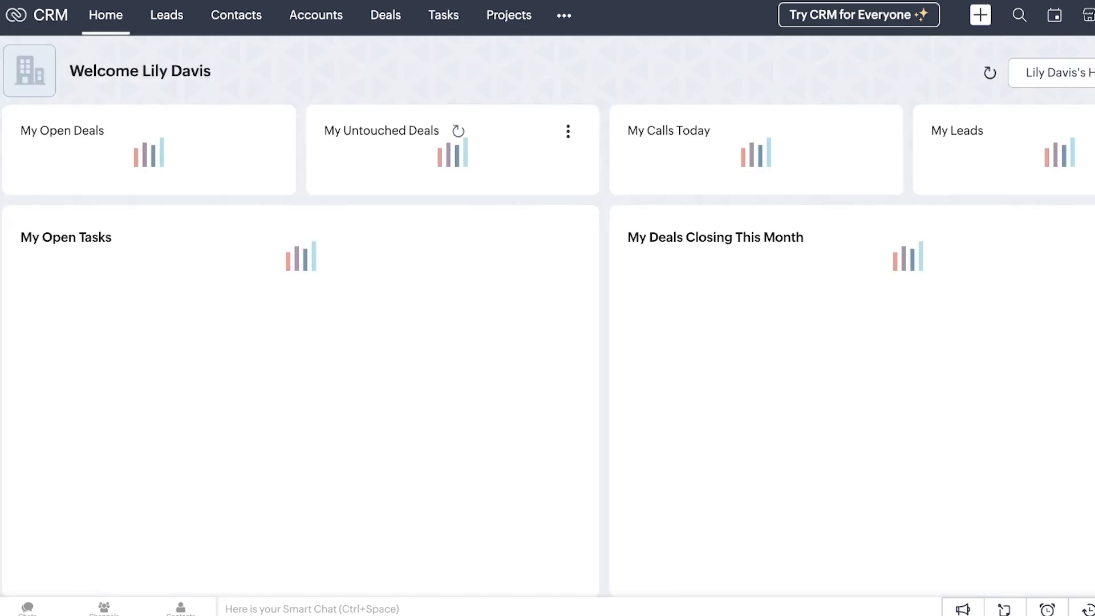
# Show the ••• more-modules list from the Home dashboard's top bar
pyautogui.click(564, 16)
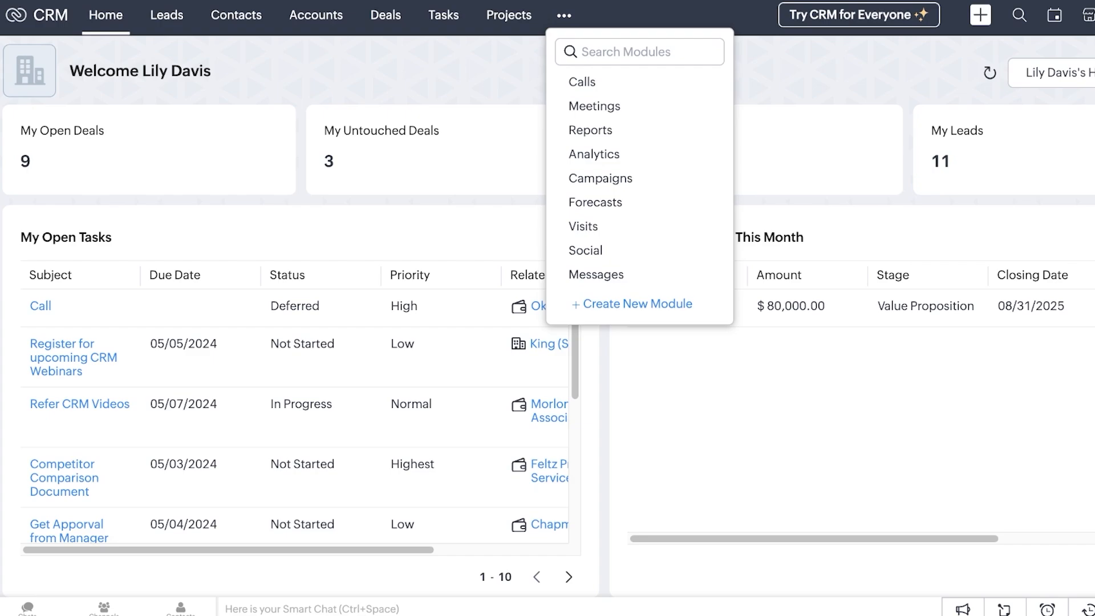
# Browse Analytics dashboards, the Create New Module setup, and unconfigured Forecasts, then open Projects
pyautogui.click(594, 154)
pyautogui.click(585, 16)
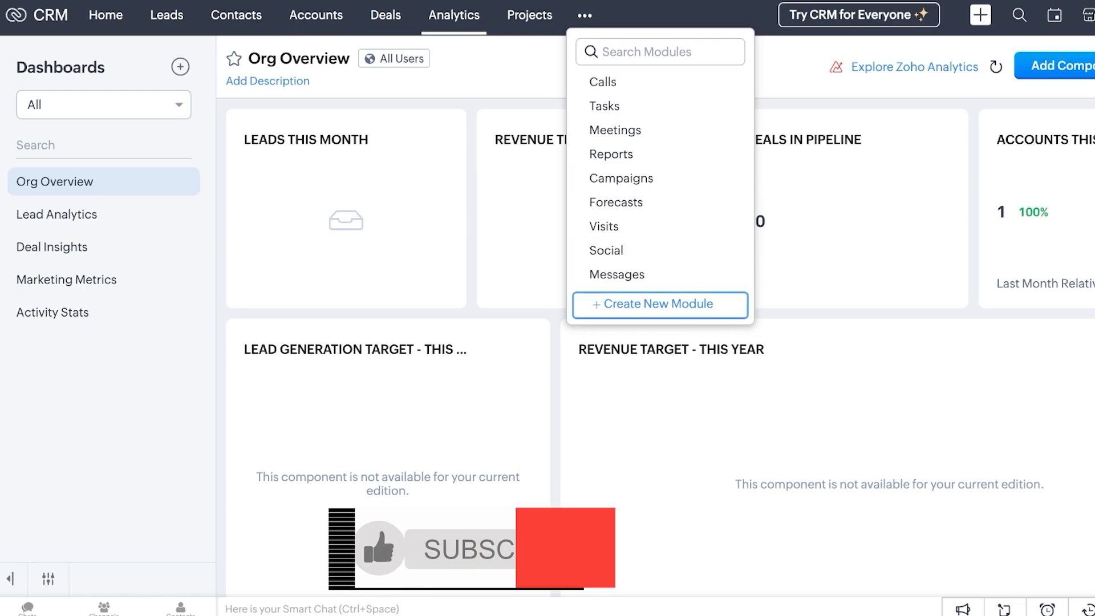
pyautogui.click(658, 304)
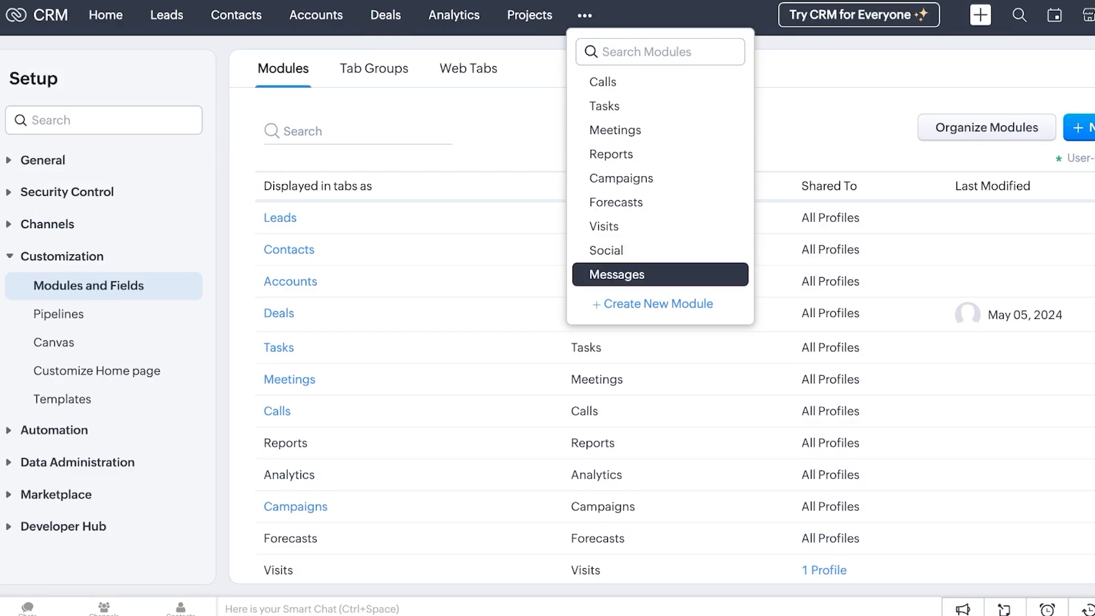
pyautogui.click(627, 202)
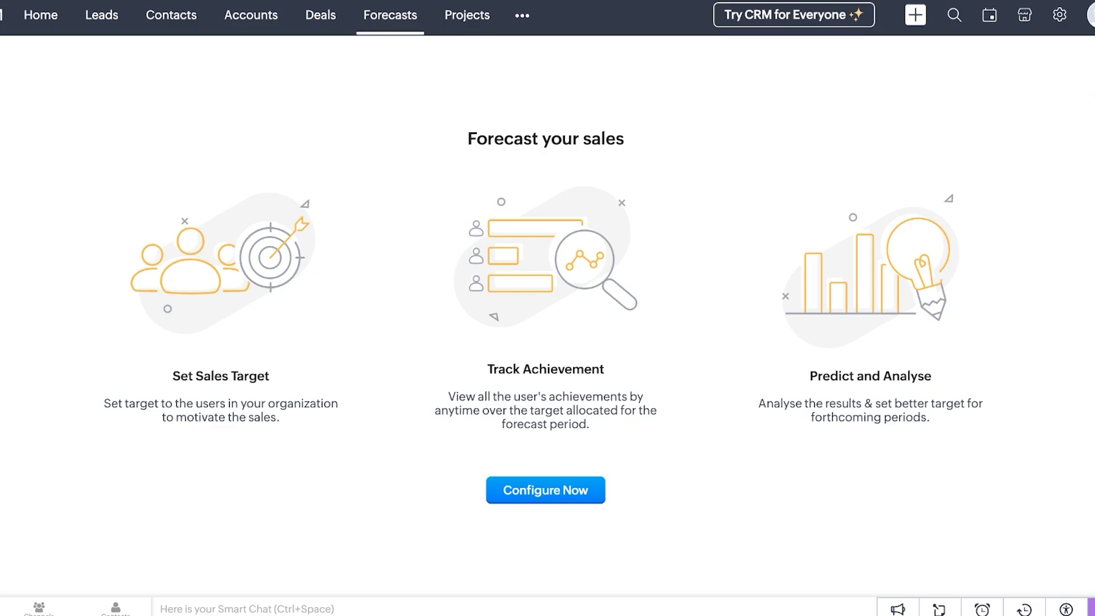
pyautogui.click(521, 16)
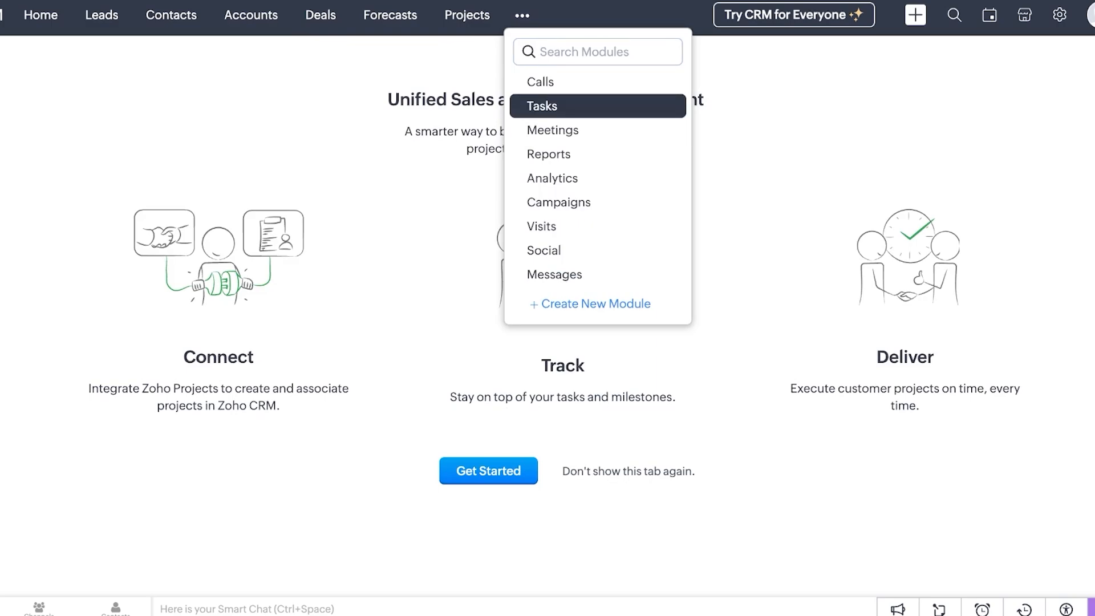
# View the Tasks list of 14 records, then go to the Setup overview
pyautogui.click(542, 106)
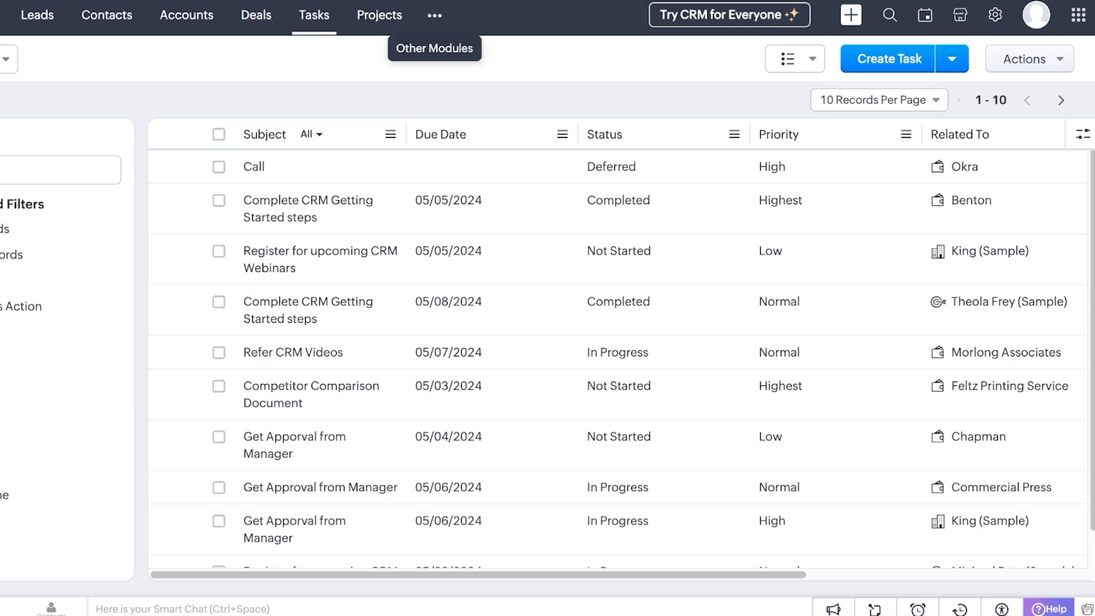
pyautogui.click(995, 15)
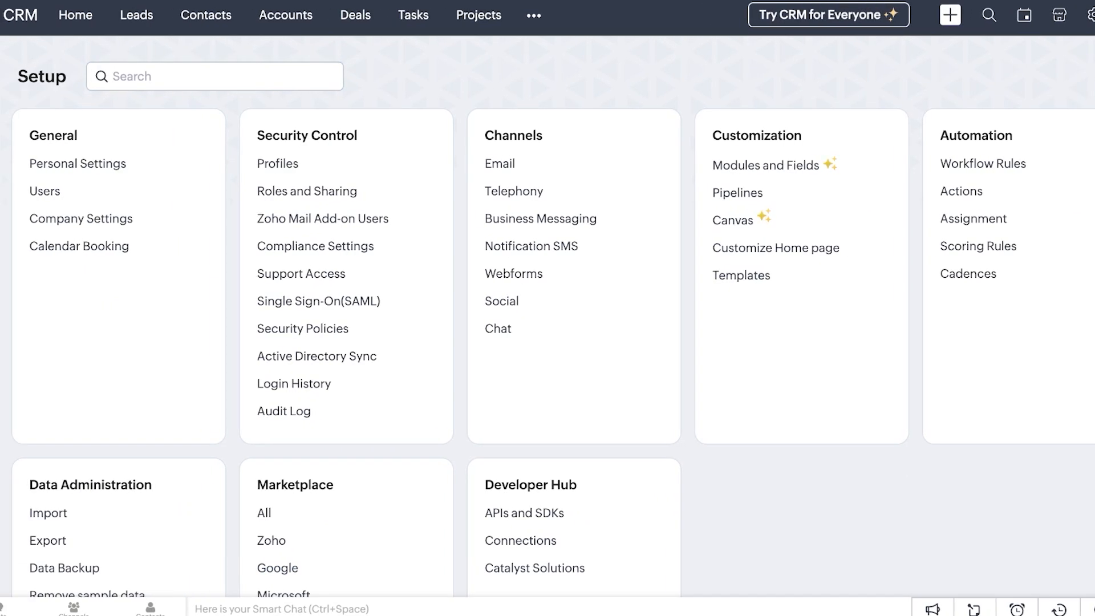
# Open the Email channel settings and start connecting a Gmail inbox
pyautogui.click(183, 77)
pyautogui.scroll(-2, 548, 343)
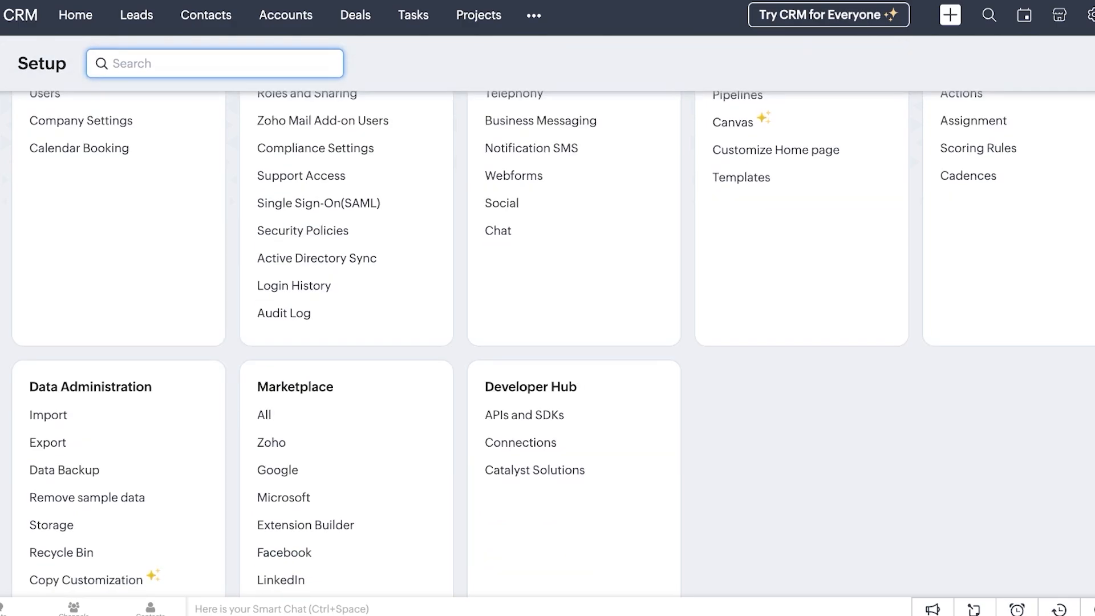
pyautogui.scroll(2, 547, 342)
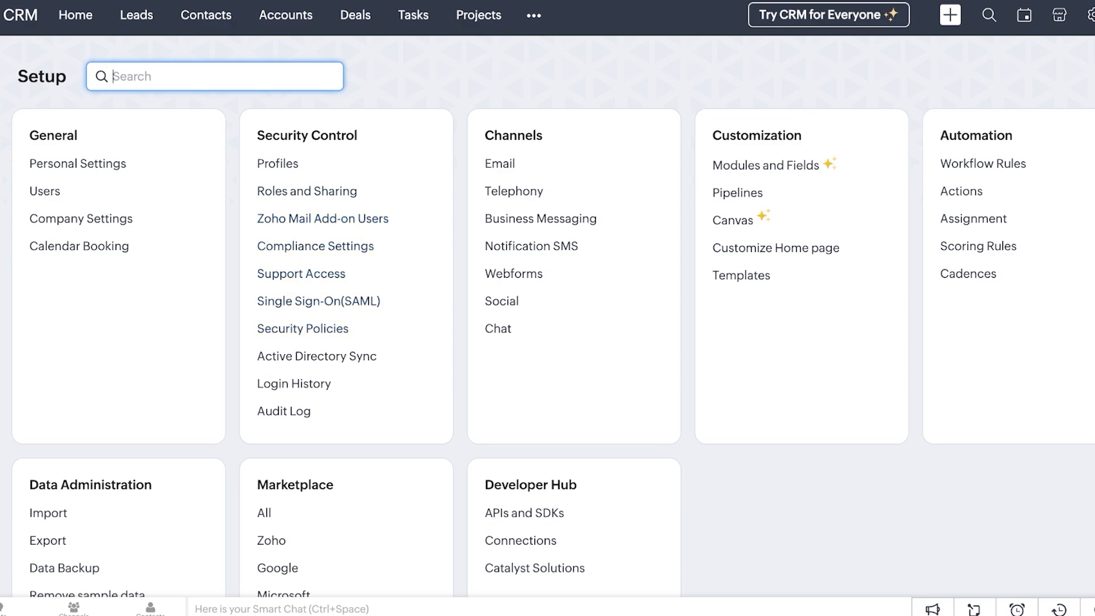
pyautogui.click(500, 163)
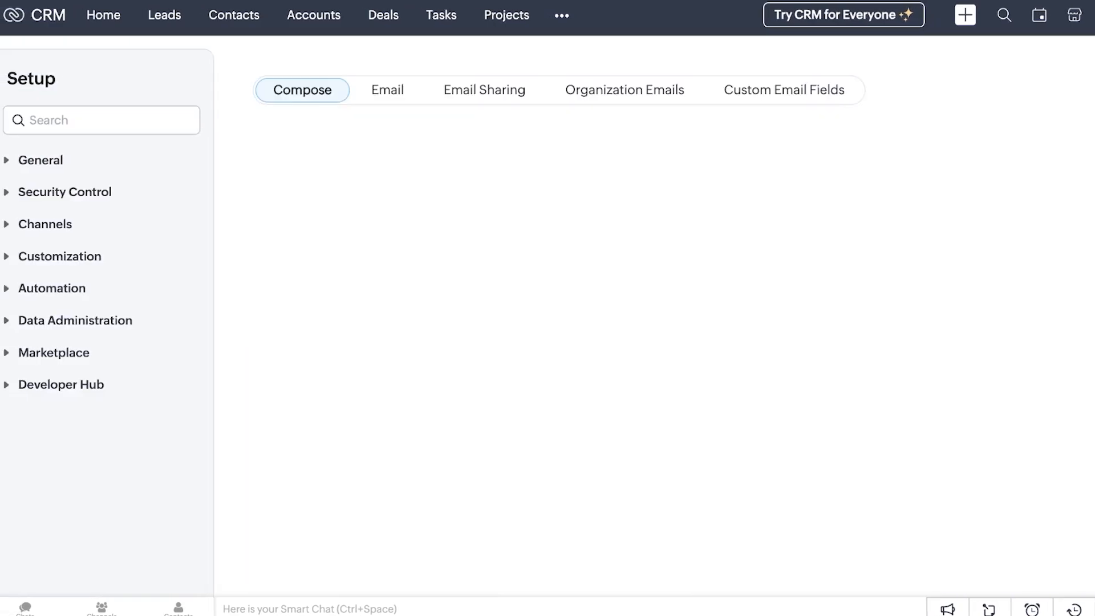
pyautogui.click(387, 128)
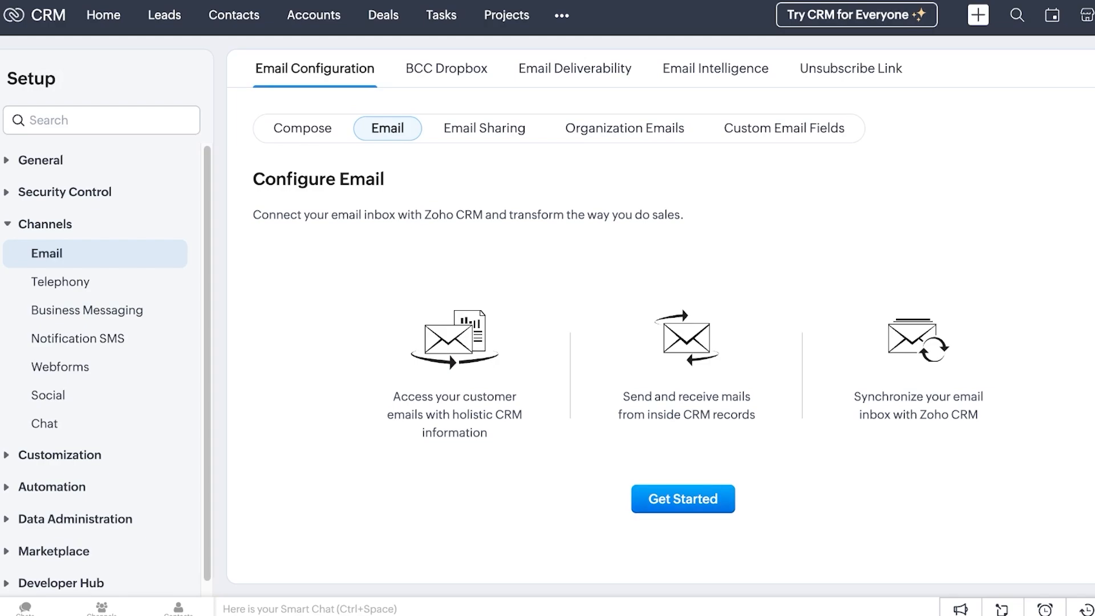
pyautogui.click(683, 499)
pyautogui.click(474, 331)
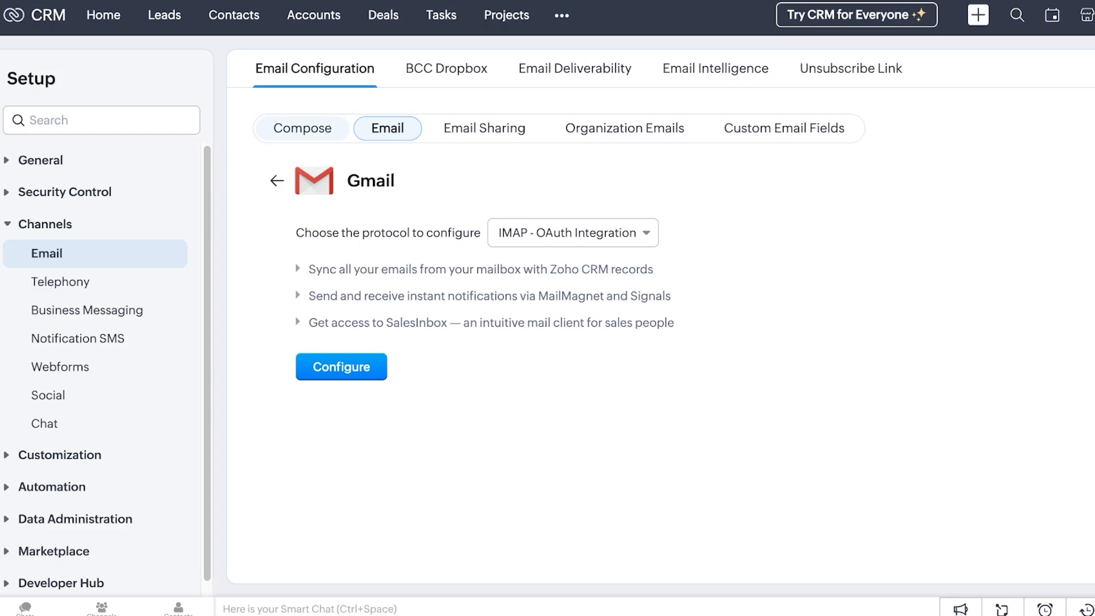
# Review the Compose defaults and the Default unsubscribe link, then return Home
pyautogui.click(302, 128)
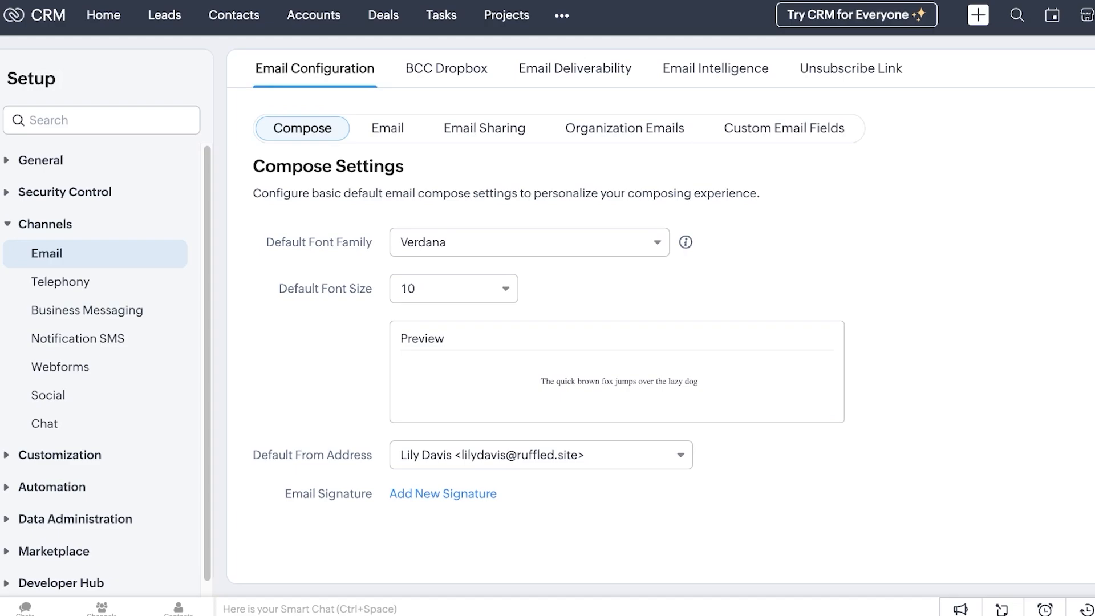
pyautogui.click(850, 68)
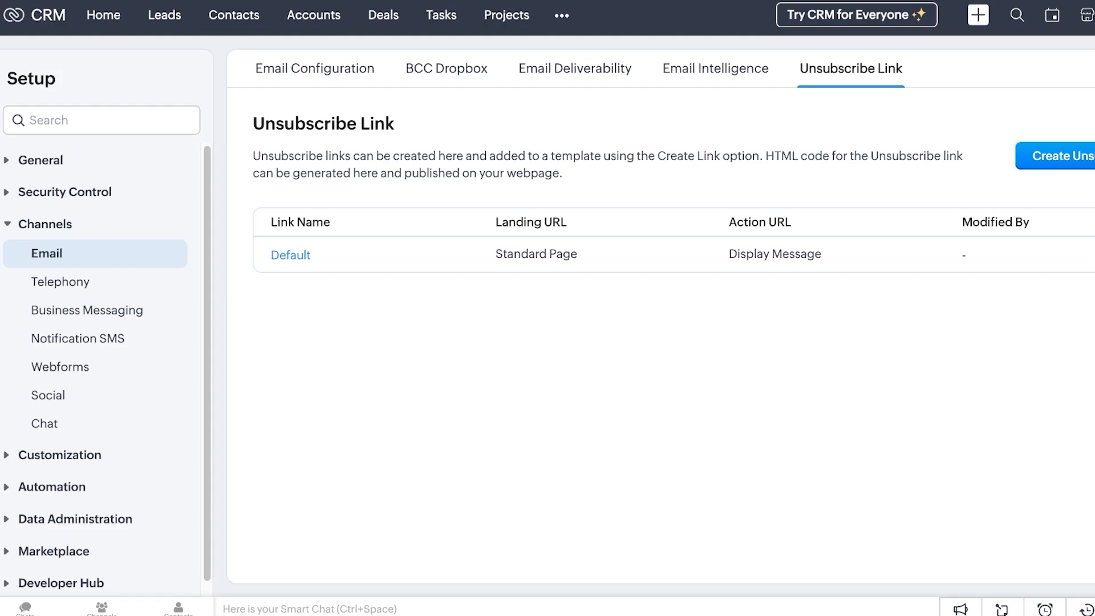
pyautogui.click(35, 15)
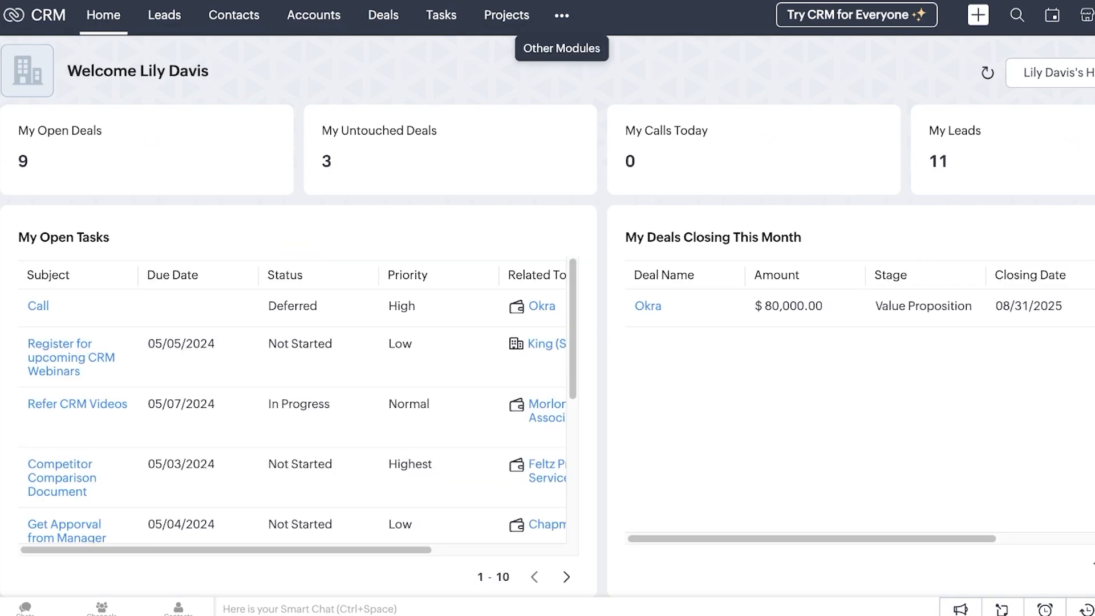
# Add Campaigns from the ••• menu and review a blank Create Campaign form
pyautogui.click(562, 16)
pyautogui.click(599, 176)
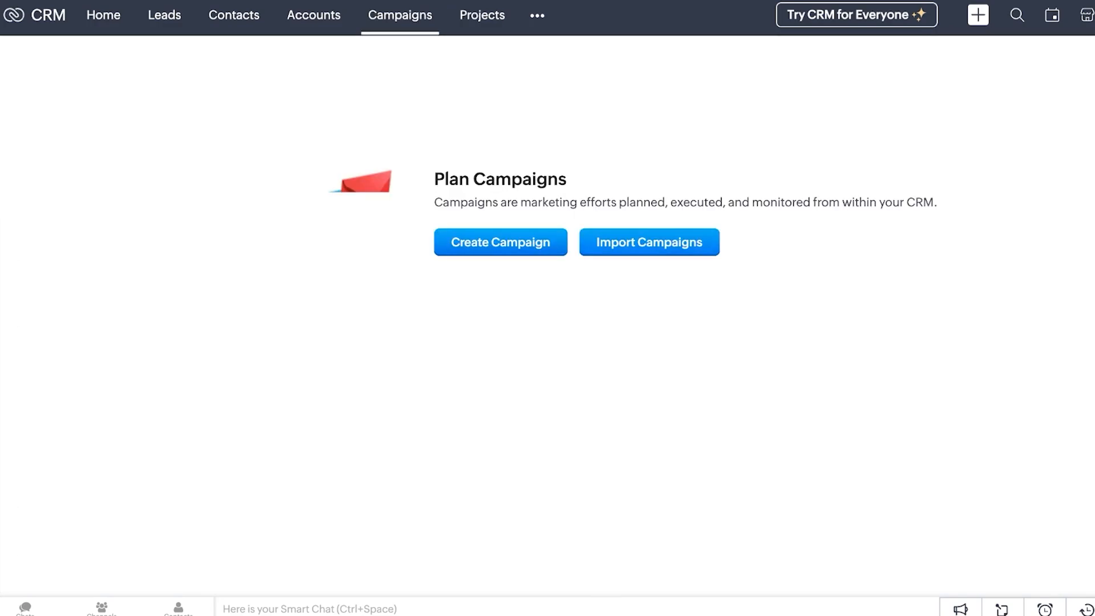
pyautogui.click(502, 242)
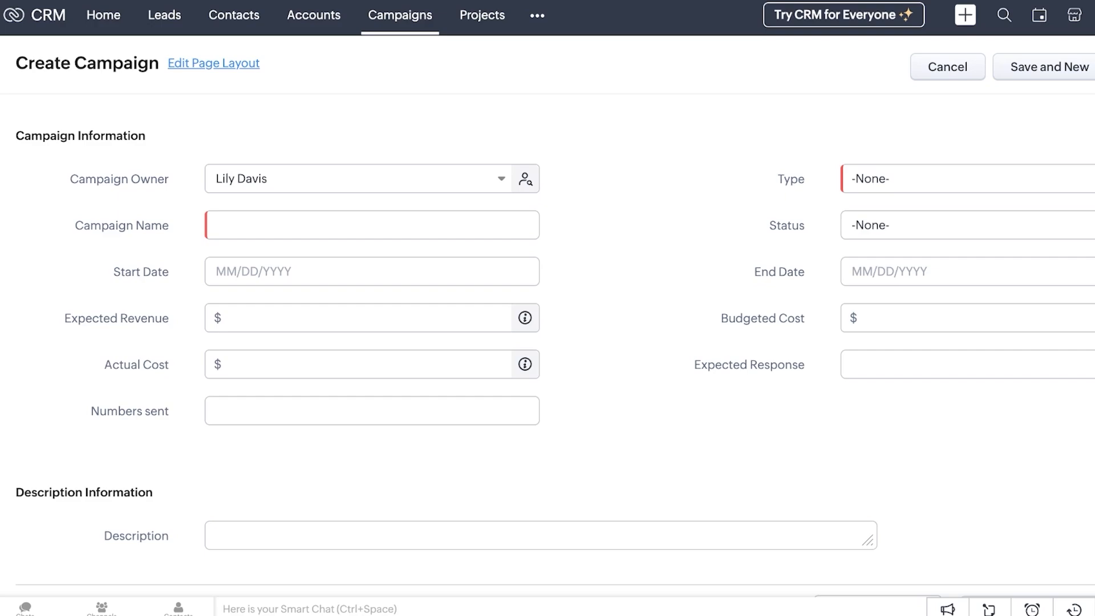
pyautogui.scroll(-1, 547, 308)
pyautogui.scroll(1, 547, 308)
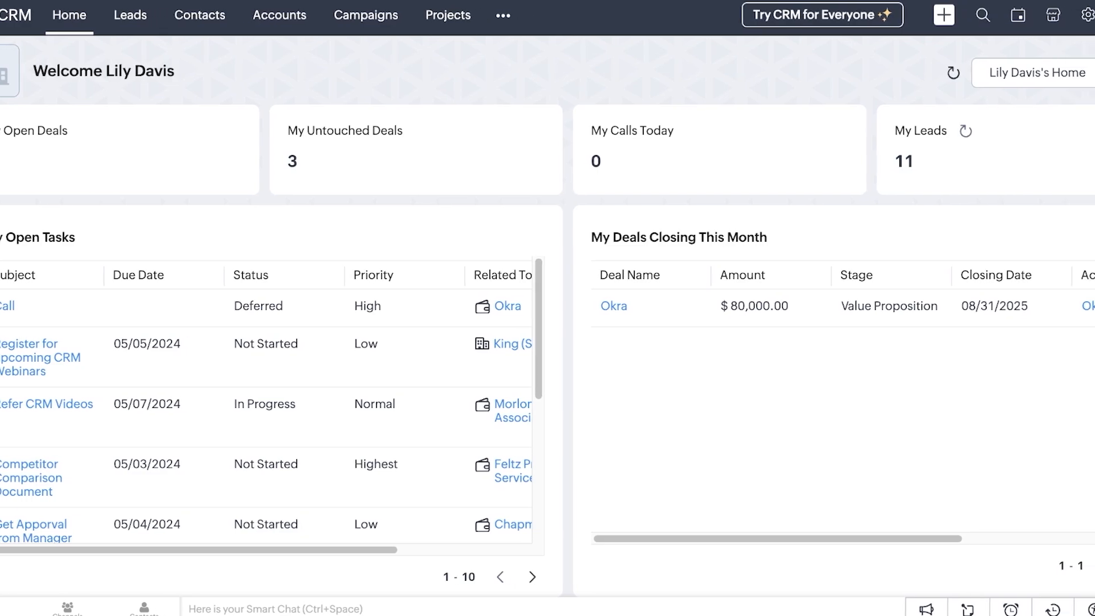
# Create a workflow rule named DealRule for the Deals module under Setup's Workflow Rules
pyautogui.click(1087, 15)
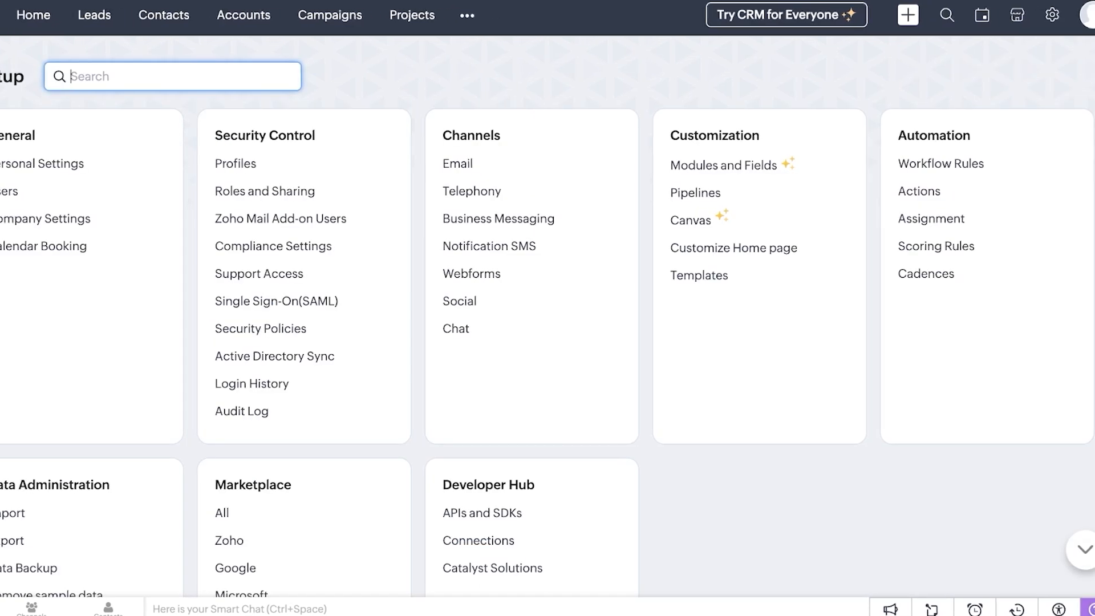
pyautogui.click(971, 164)
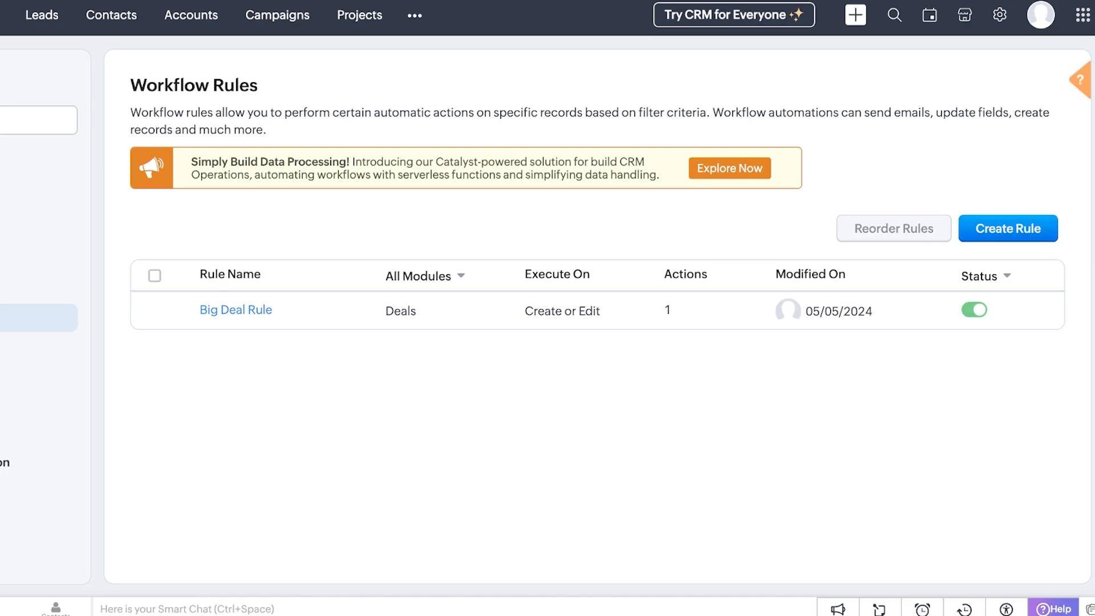
pyautogui.click(1007, 229)
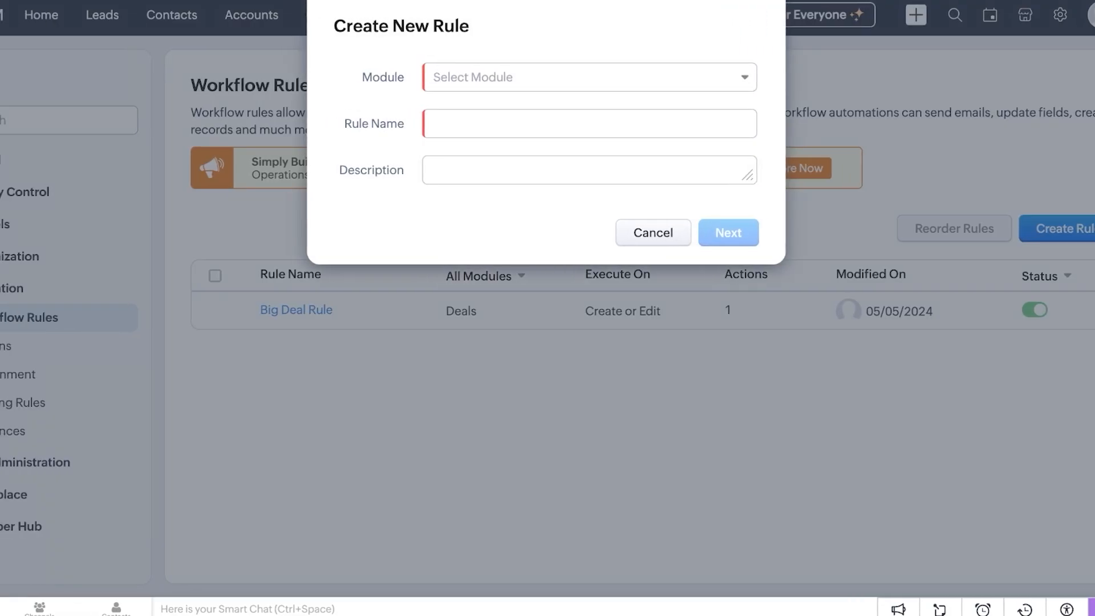
pyautogui.click(589, 77)
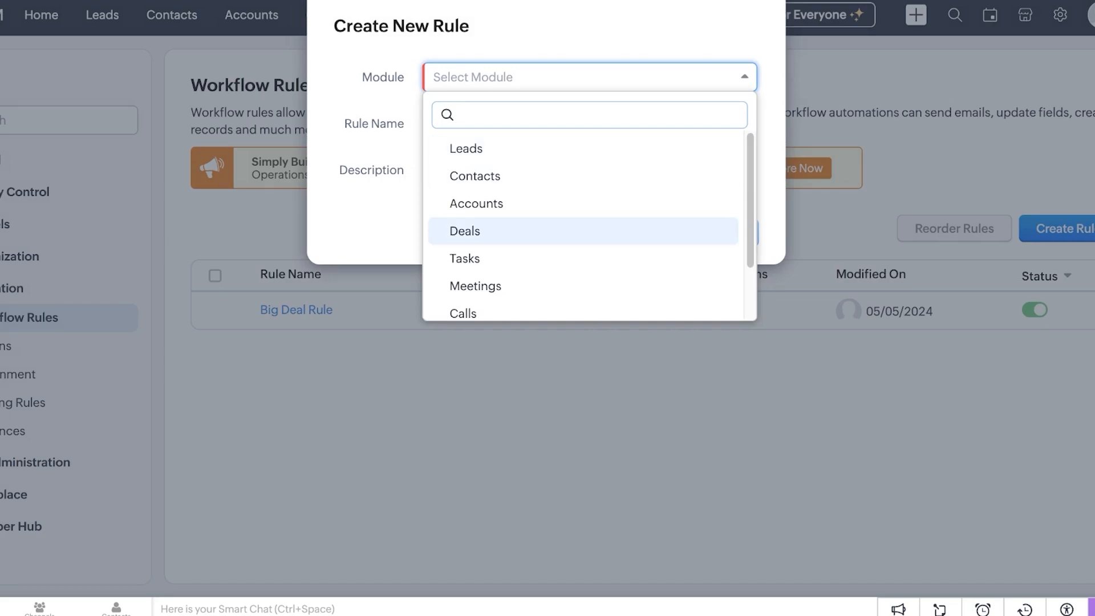
pyautogui.click(570, 231)
pyautogui.click(589, 123)
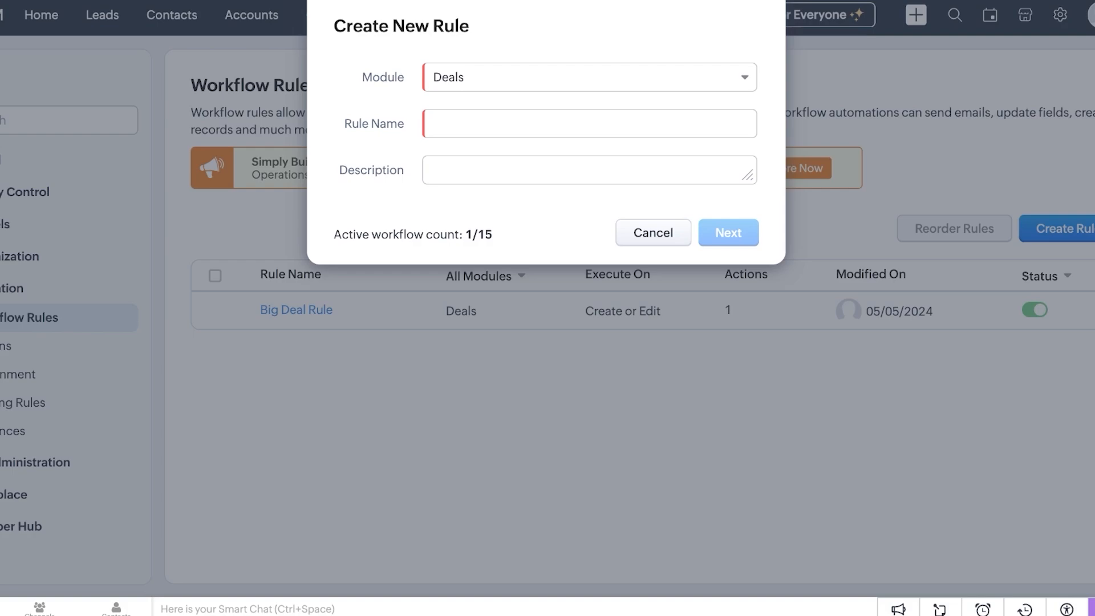
pyautogui.click(589, 124)
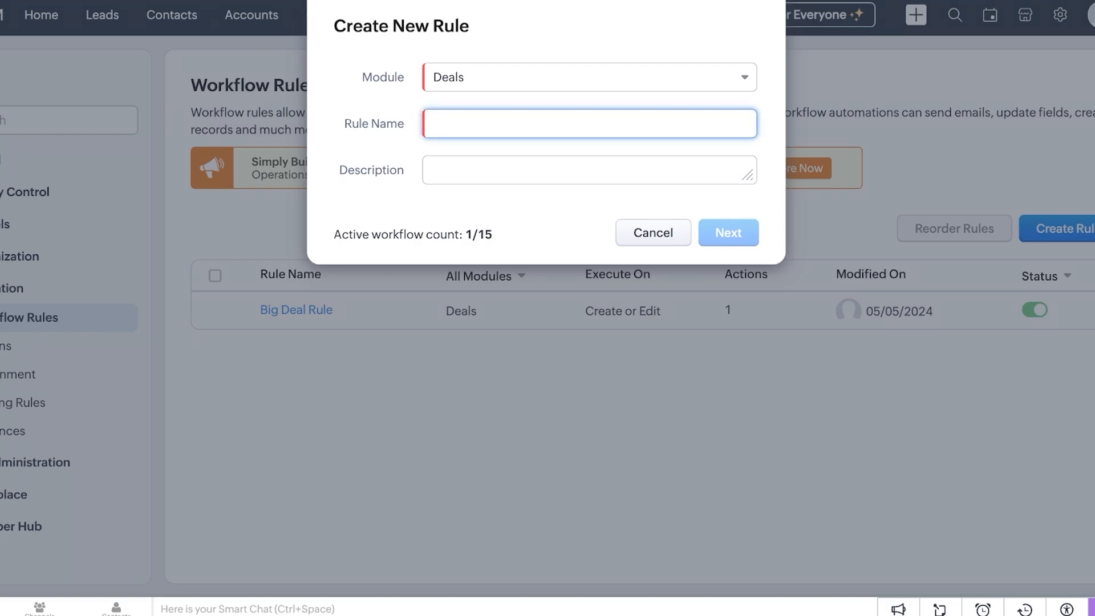
pyautogui.write('DealRule')
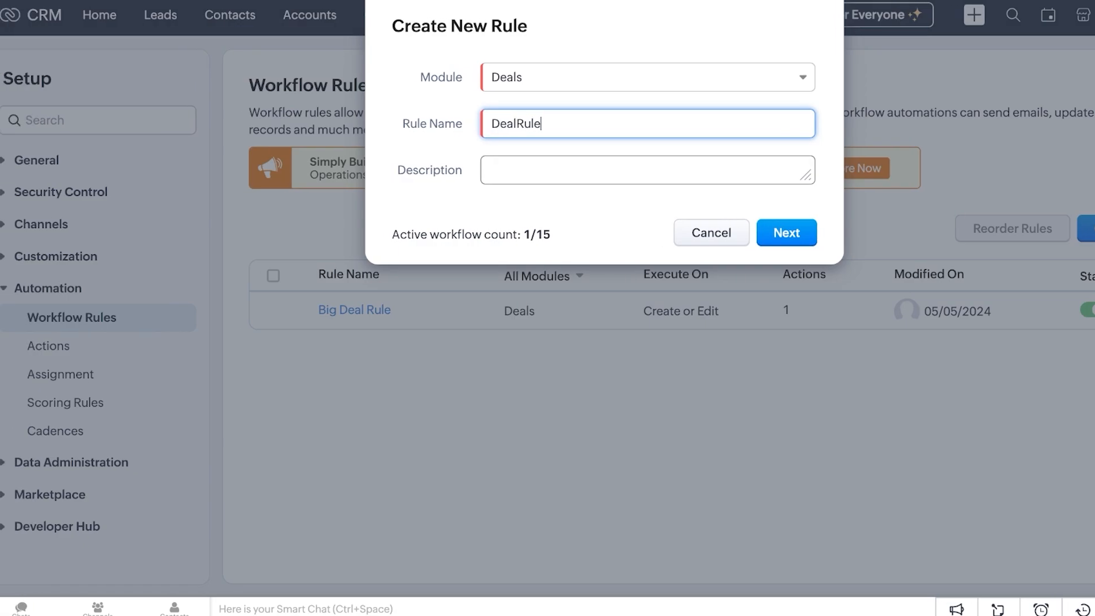
pyautogui.press('Return')
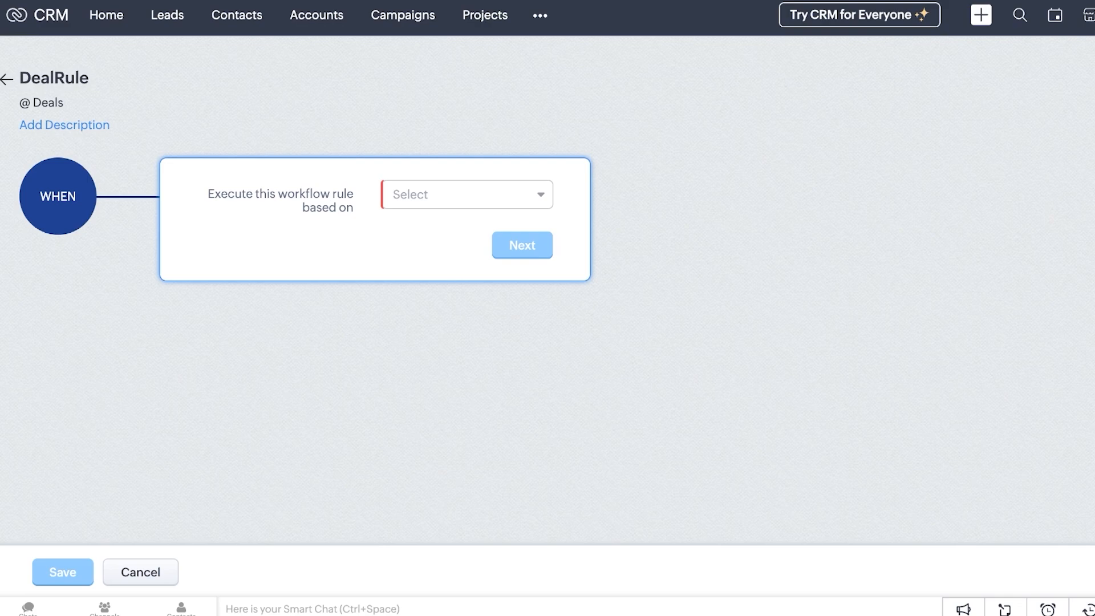
# Set DealRule to trigger when a deal record is created
pyautogui.click(467, 195)
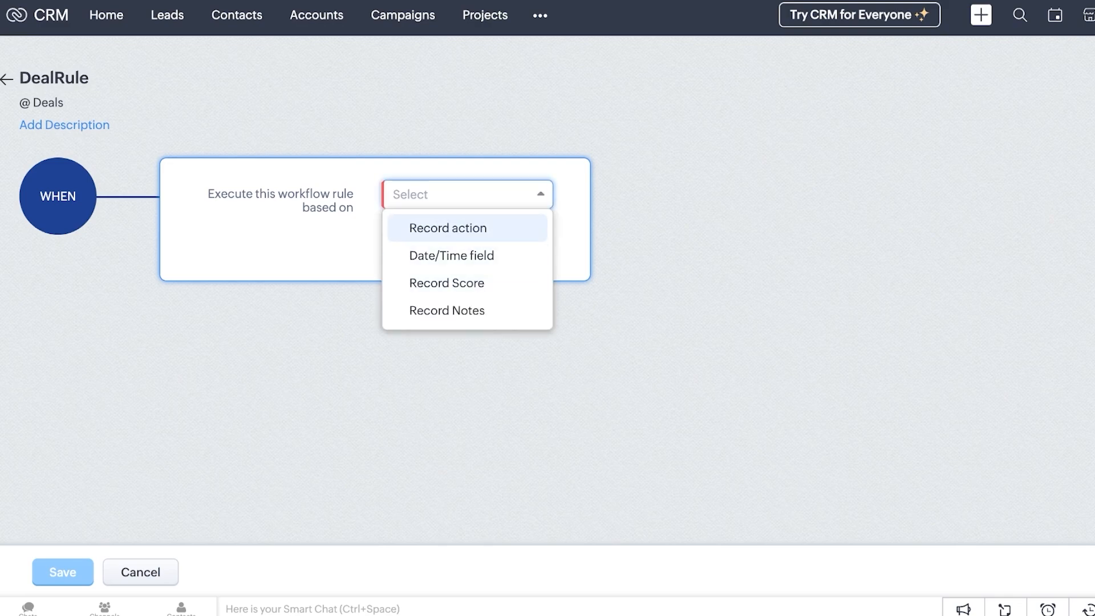
pyautogui.click(467, 228)
pyautogui.click(467, 237)
pyautogui.click(428, 271)
pyautogui.click(524, 283)
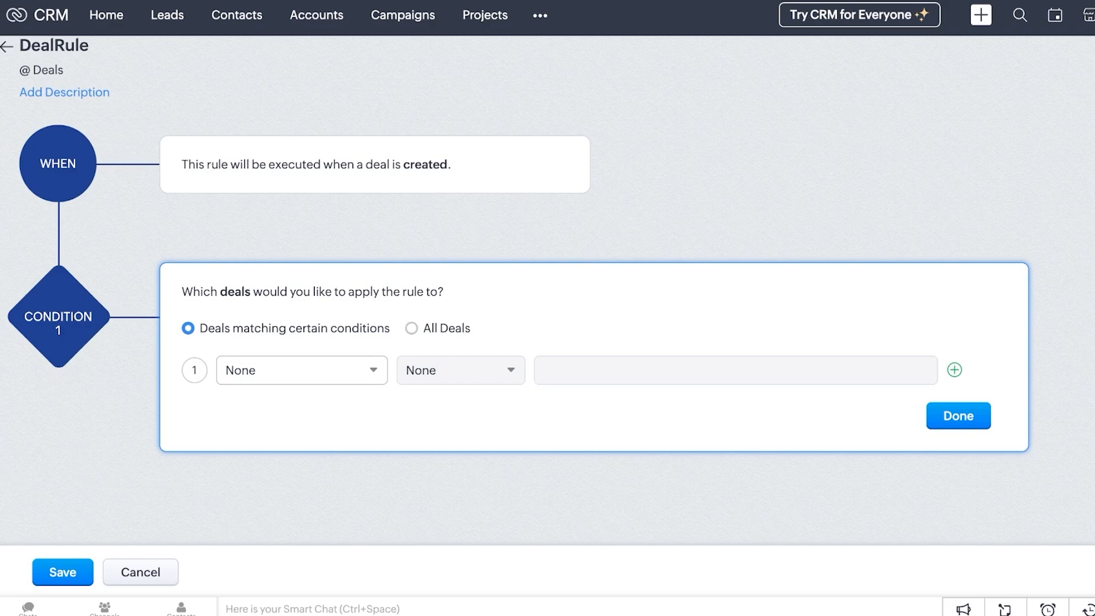
# Pick Probability (%) as the field for the rule's first condition
pyautogui.click(301, 370)
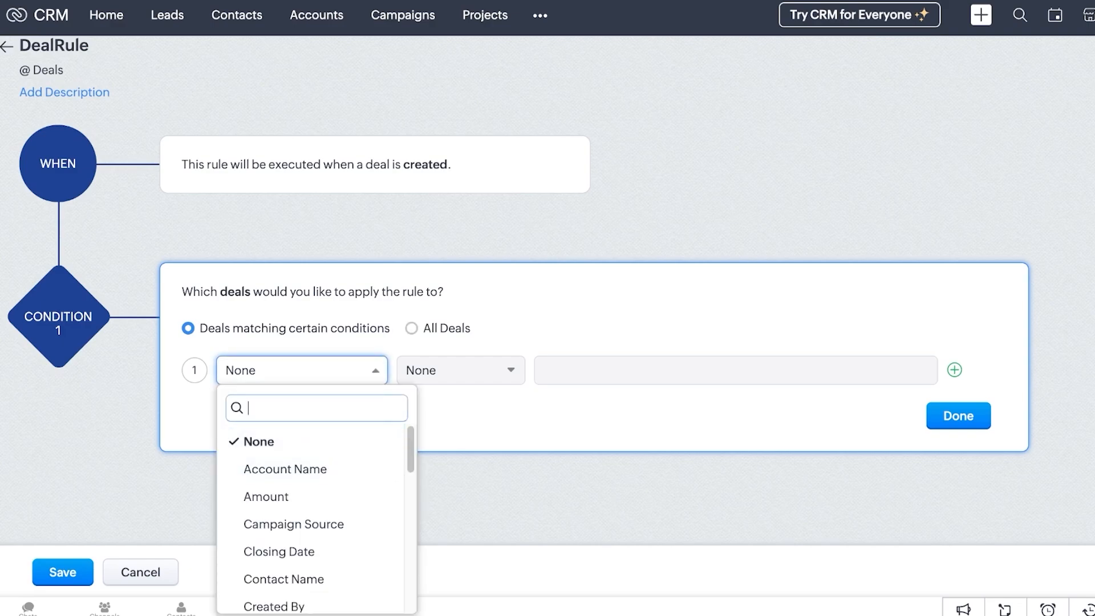
pyautogui.write('re')
pyautogui.press('BackSpace')
pyautogui.press('BackSpace')
pyautogui.scroll(-8, 311, 514)
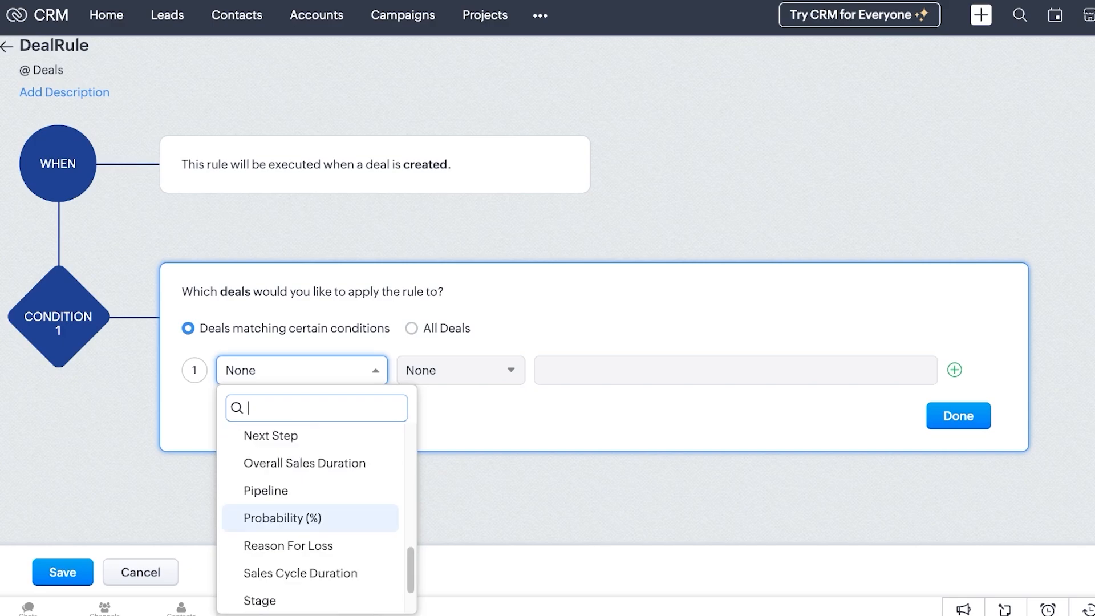
pyautogui.scroll(-2, 311, 513)
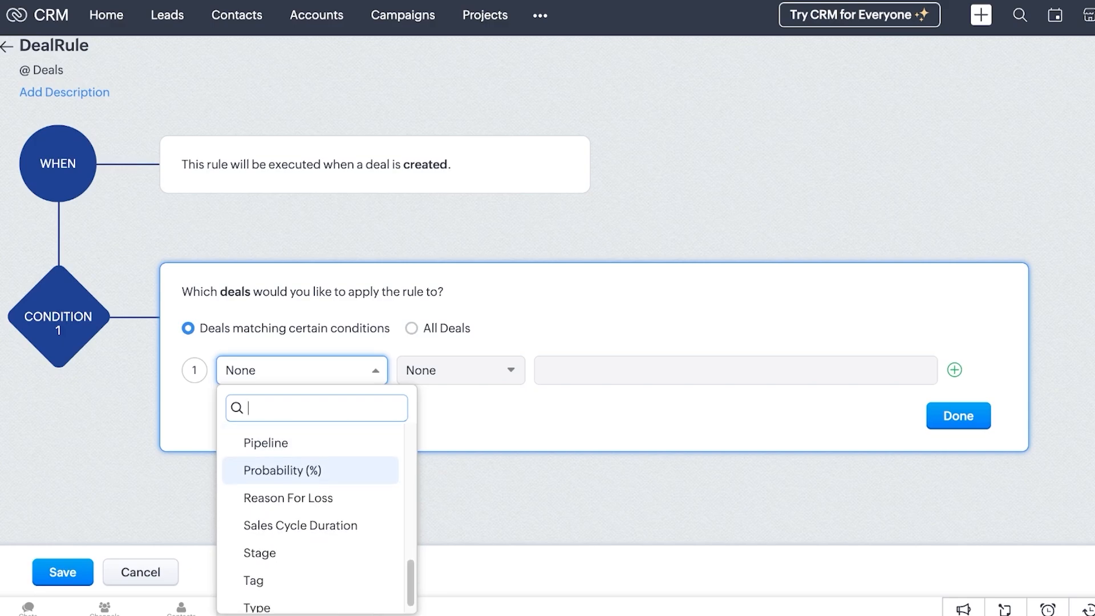
pyautogui.press('Down')
pyautogui.press('Down')
pyautogui.press('Up')
pyautogui.press('Up')
pyautogui.press('Return')
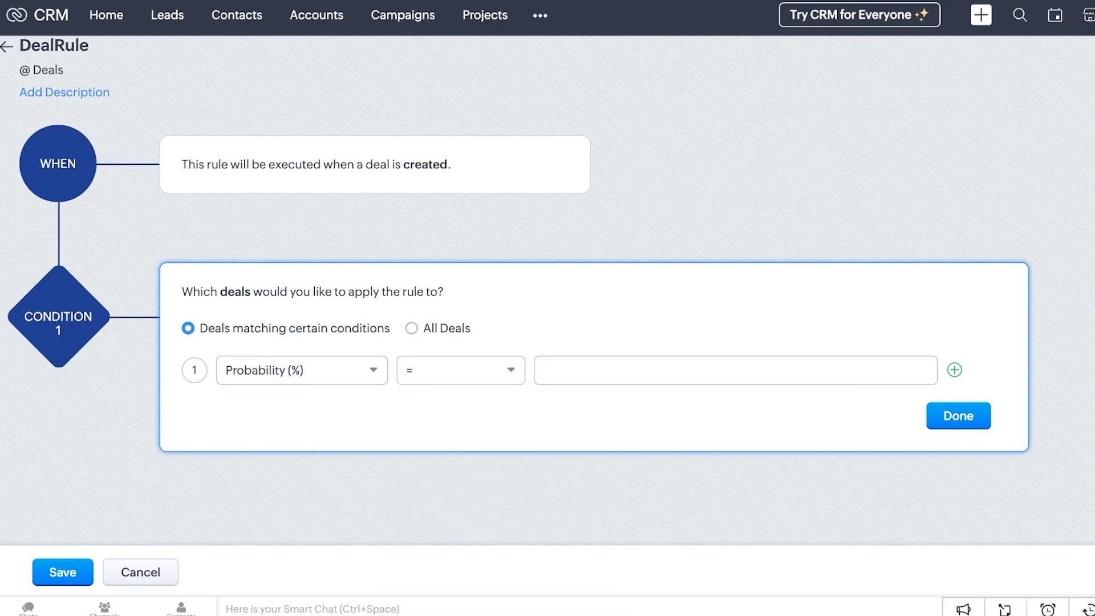
# Keep Probability (%) with '=' and enter 50 as the condition value
pyautogui.click(735, 370)
pyautogui.click(302, 370)
pyautogui.scroll(10, 310, 496)
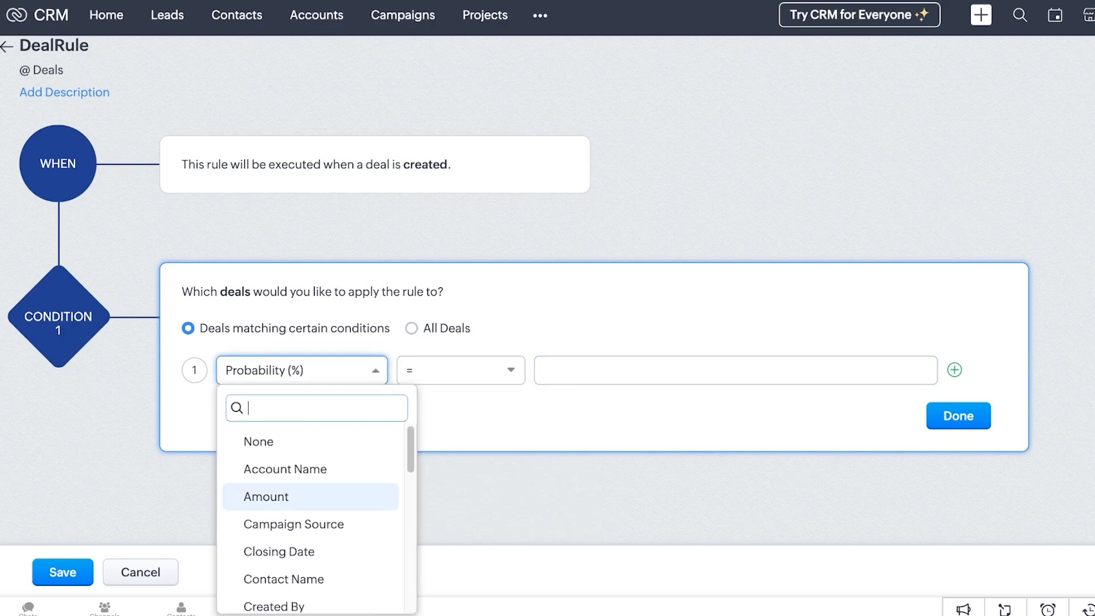
pyautogui.write('dea')
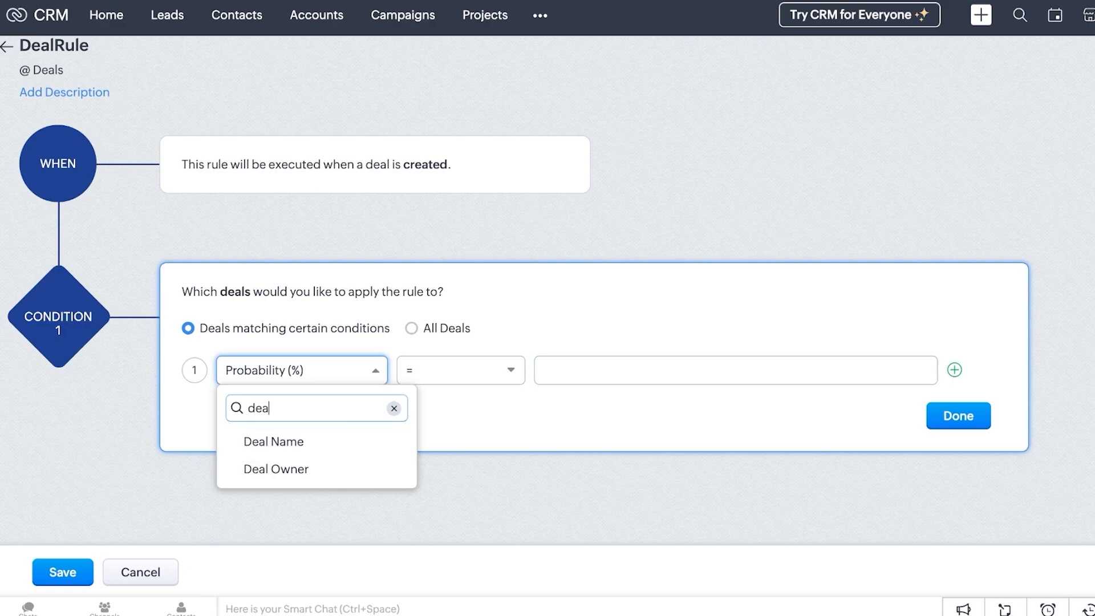
pyautogui.press('BackSpace')
pyautogui.press('BackSpace')
pyautogui.press('BackSpace')
pyautogui.scroll(-10, 311, 442)
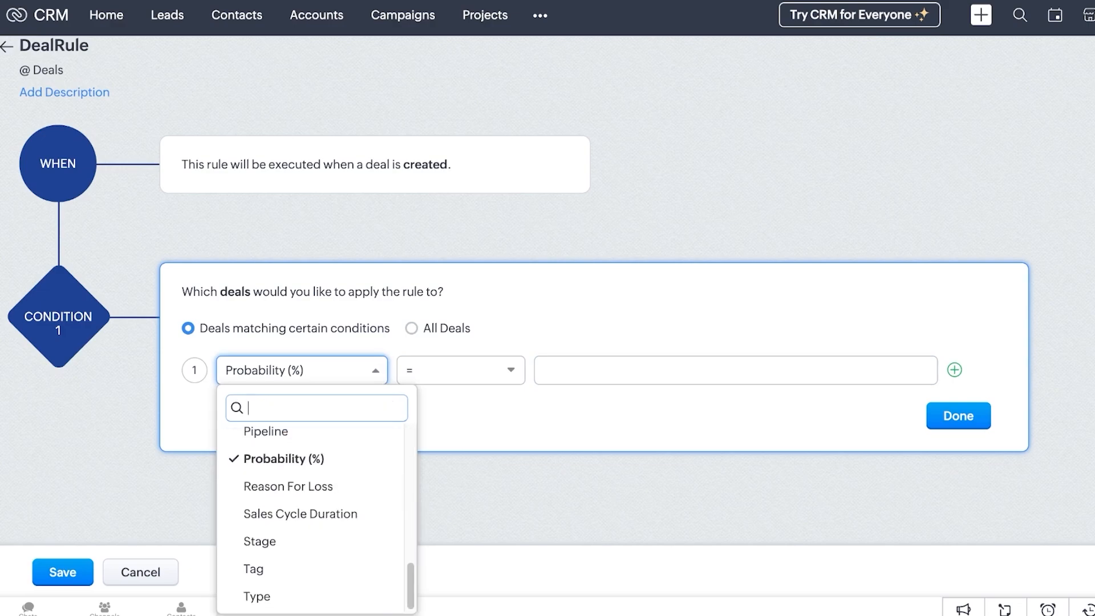
pyautogui.click(735, 370)
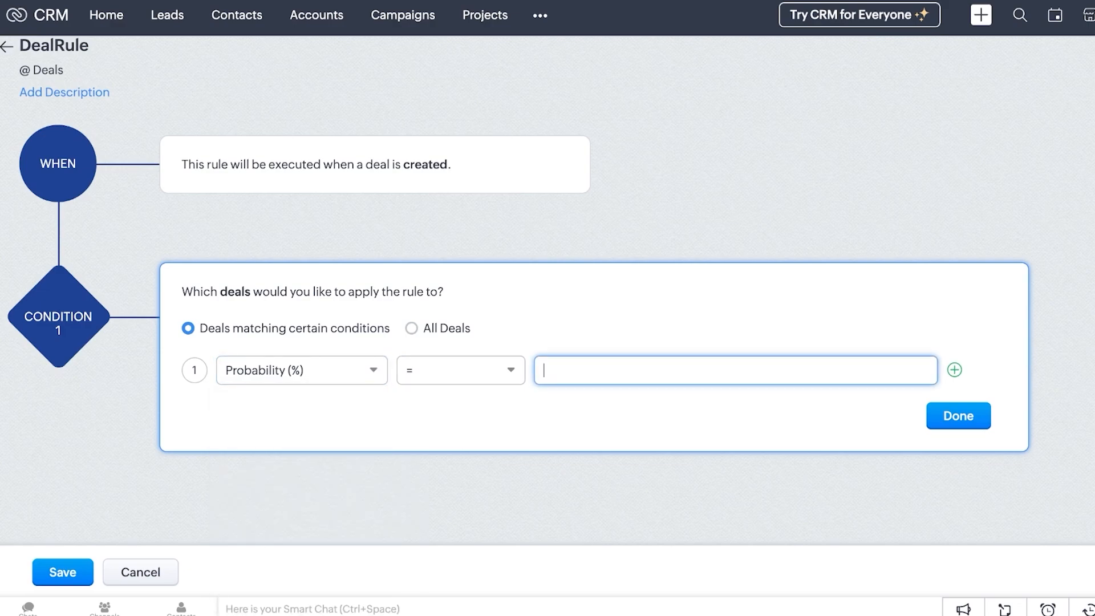
pyautogui.write('50')
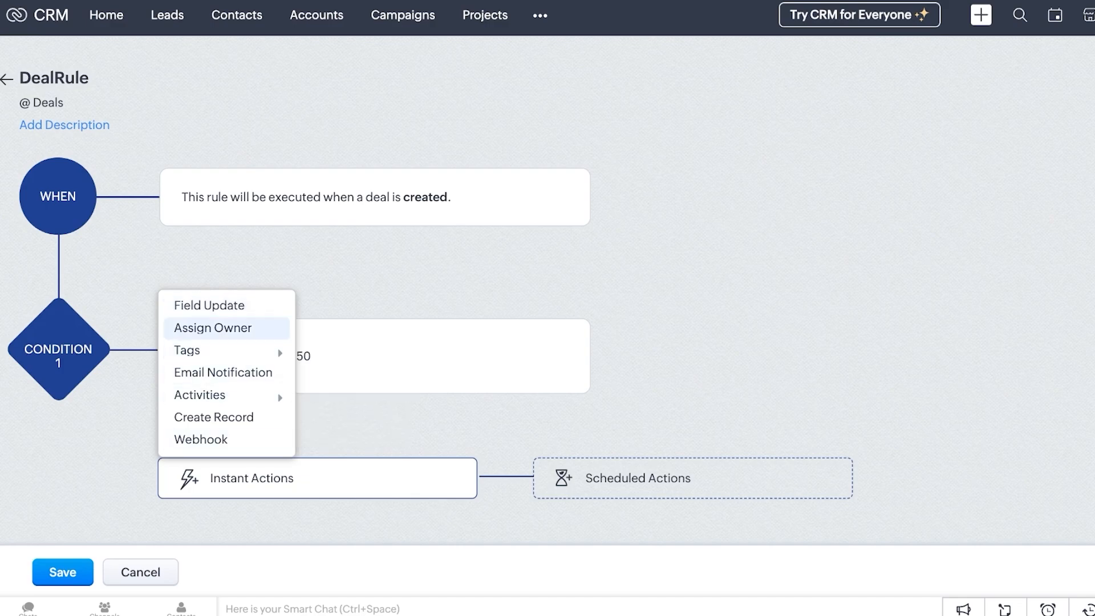
# Start an Email Notification instant action, cancel it, and discard the unsaved DealRule
pyautogui.moveTo(199, 394)
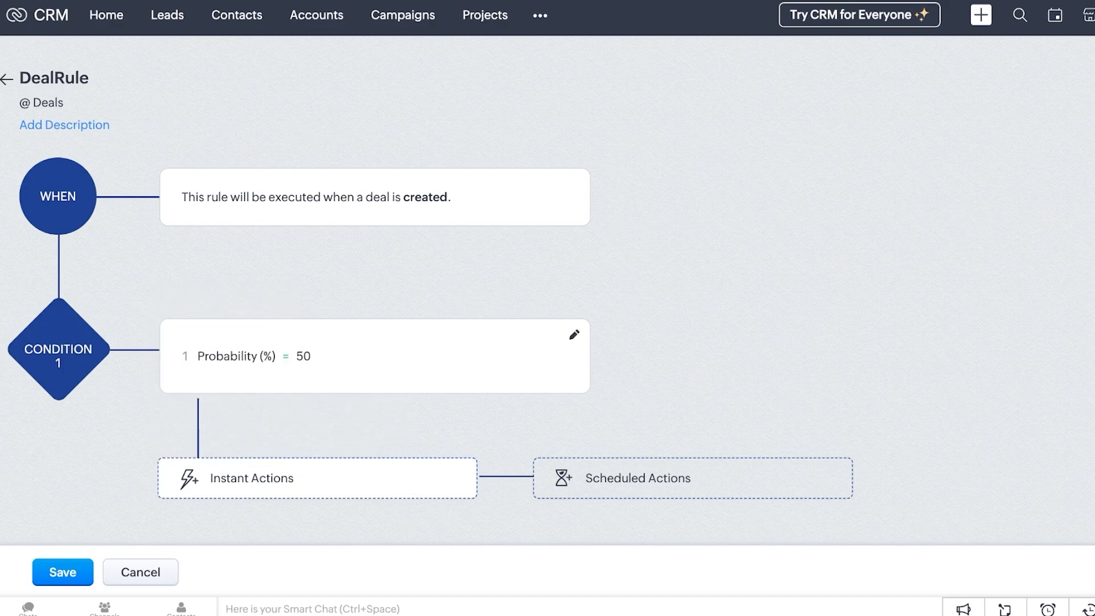
pyautogui.scroll(-1, 317, 478)
pyautogui.click(188, 448)
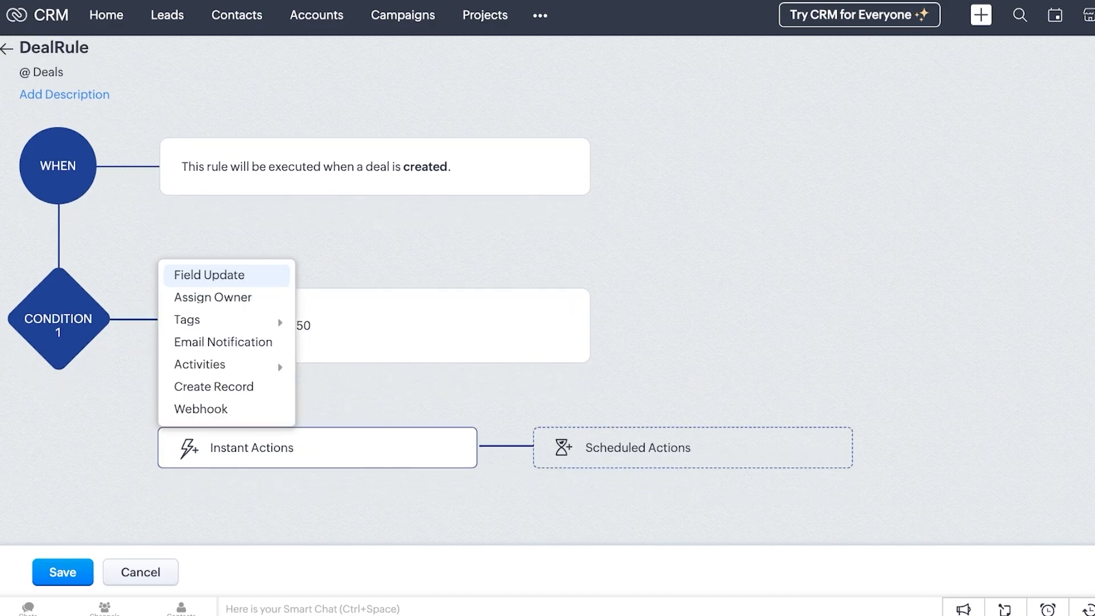
pyautogui.click(223, 341)
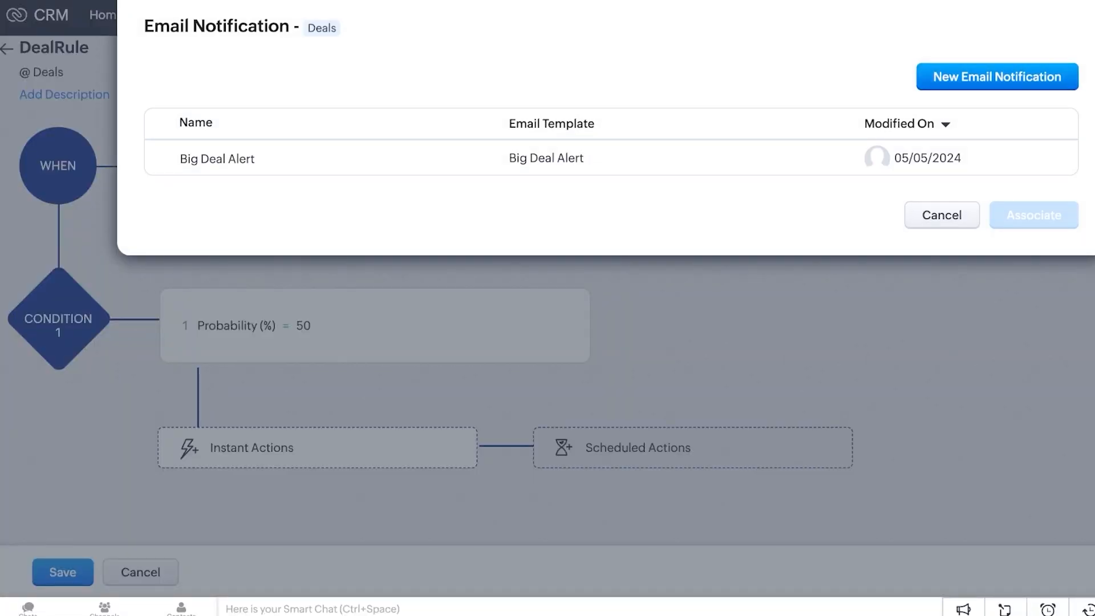
pyautogui.press('Escape')
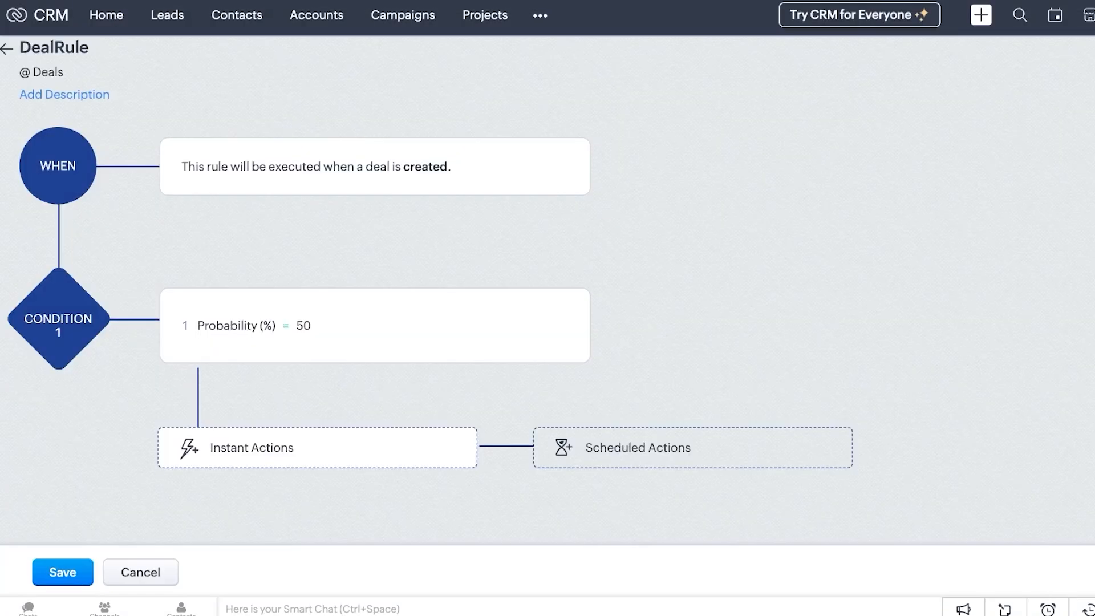
pyautogui.press('Escape')
pyautogui.press('Return')
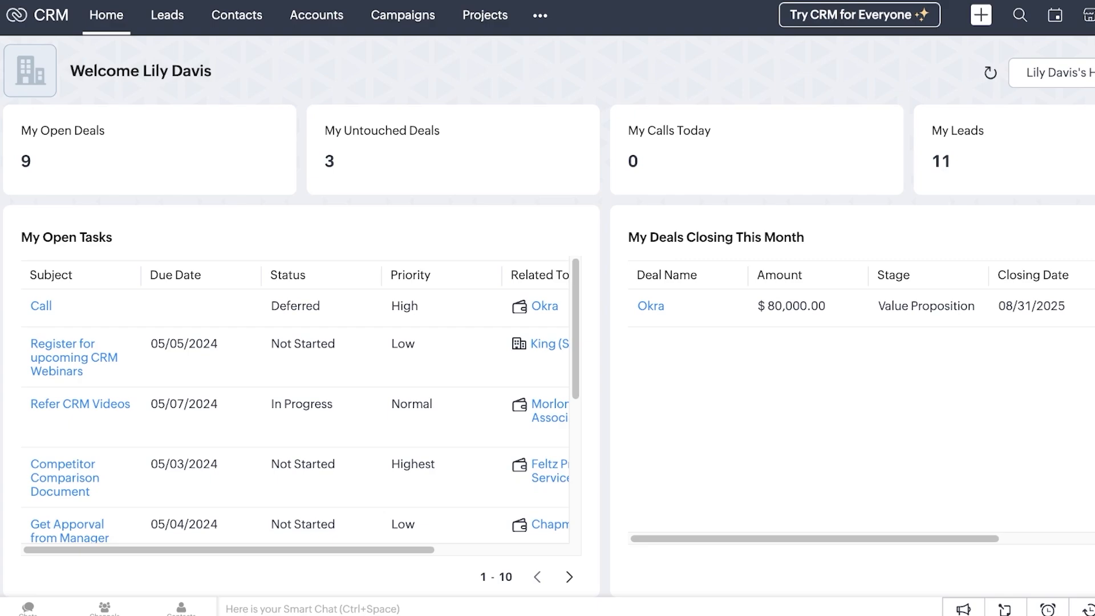
# Browse the Accounts, Campaigns and Projects modules, then open Deals from the ••• module menu
pyautogui.scroll(-3, 549, 348)
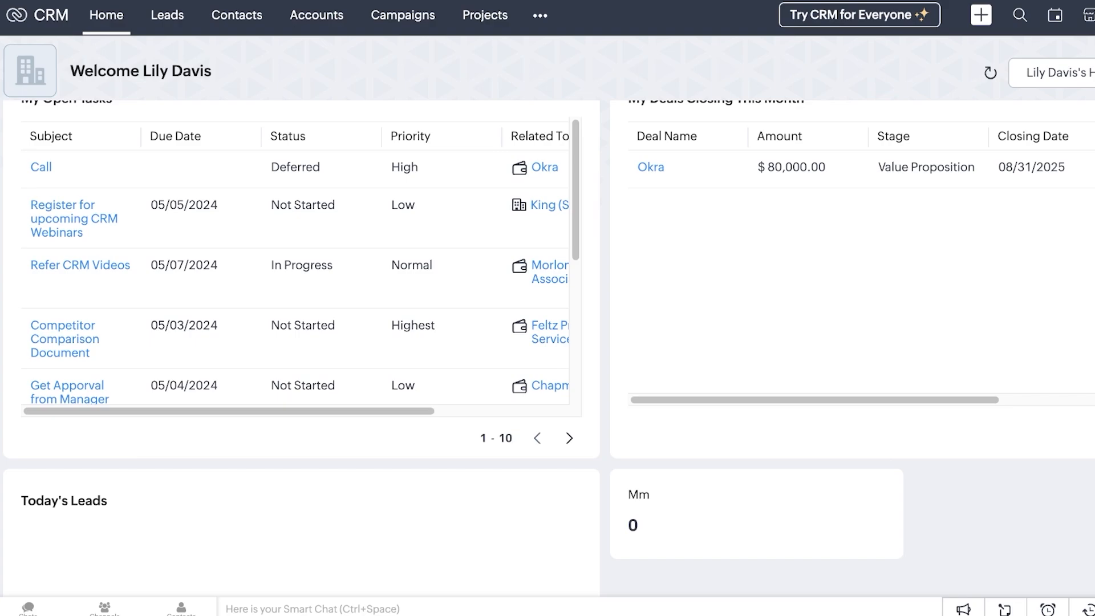
pyautogui.click(539, 16)
pyautogui.click(317, 15)
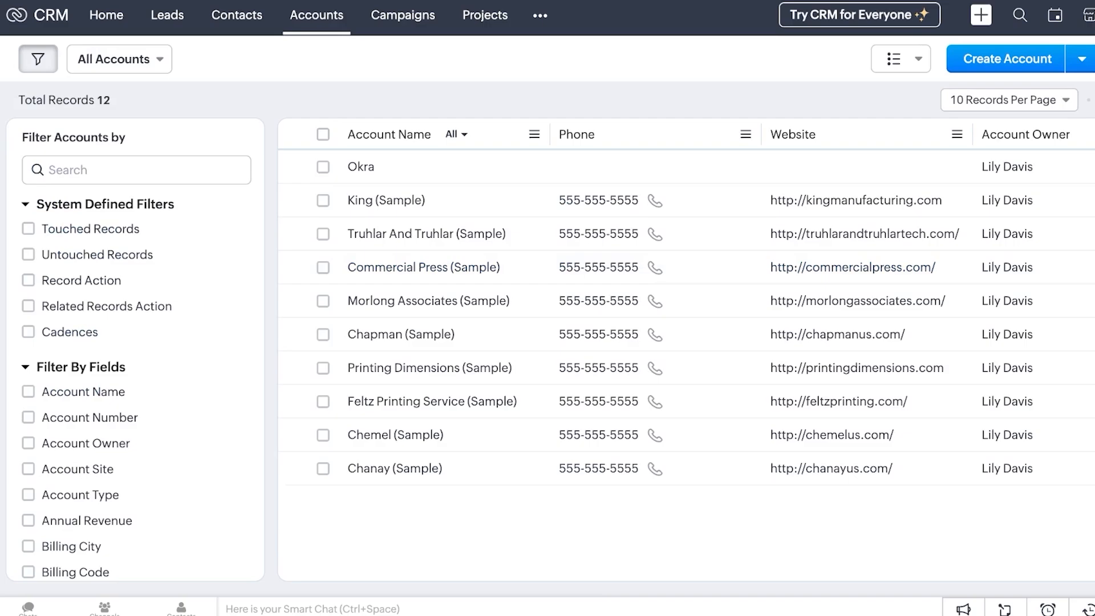
pyautogui.click(403, 16)
pyautogui.click(441, 16)
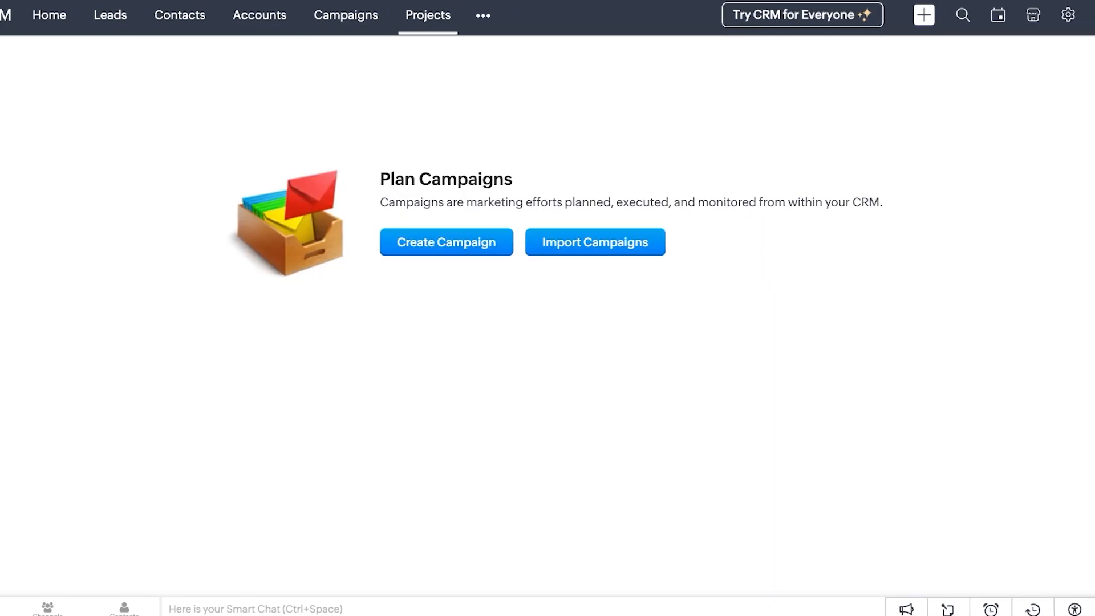
pyautogui.click(479, 15)
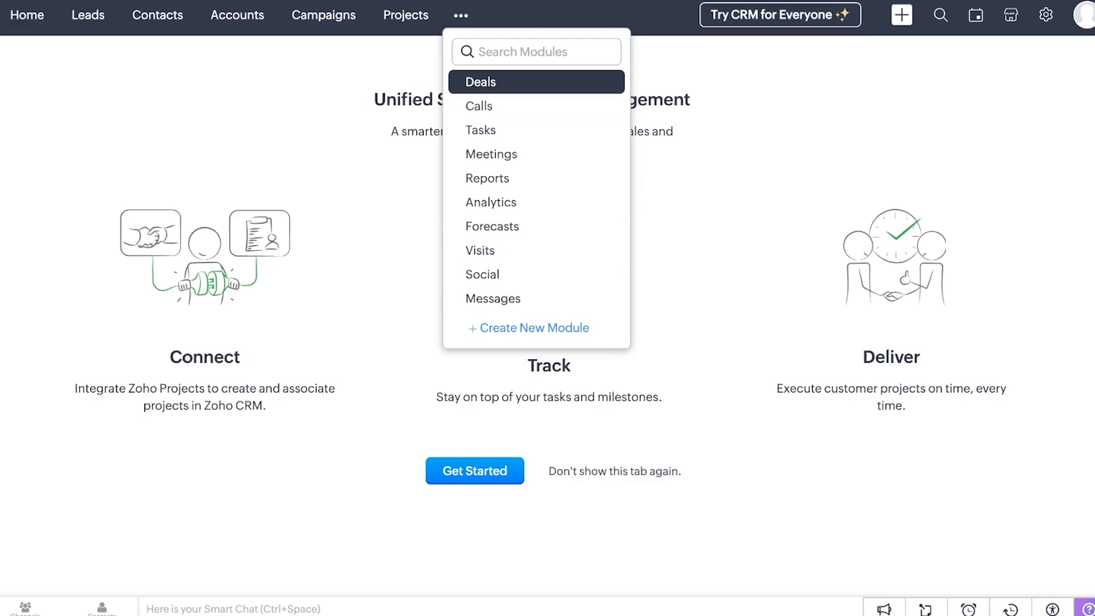
pyautogui.click(480, 83)
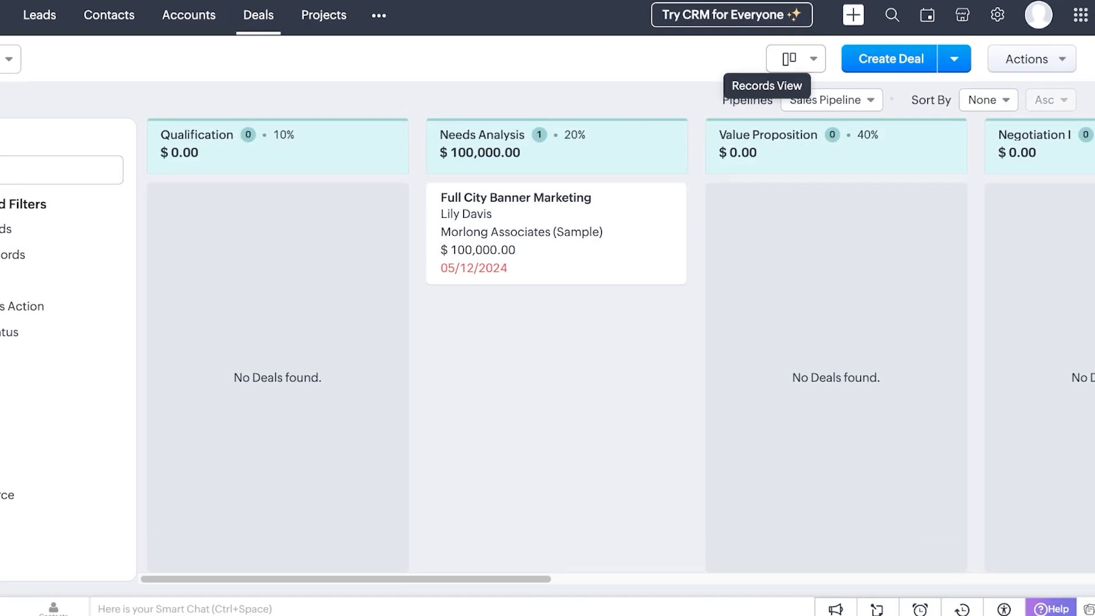
# Keep the Deals Kanban view and show deals from All Pipelines
pyautogui.click(795, 59)
pyautogui.click(830, 119)
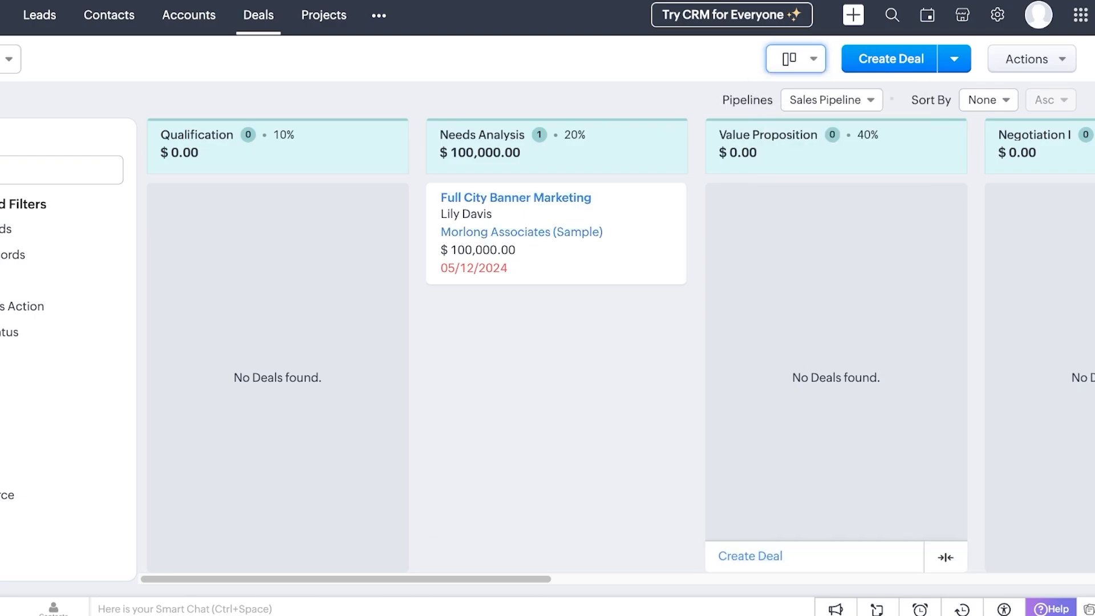
pyautogui.click(832, 101)
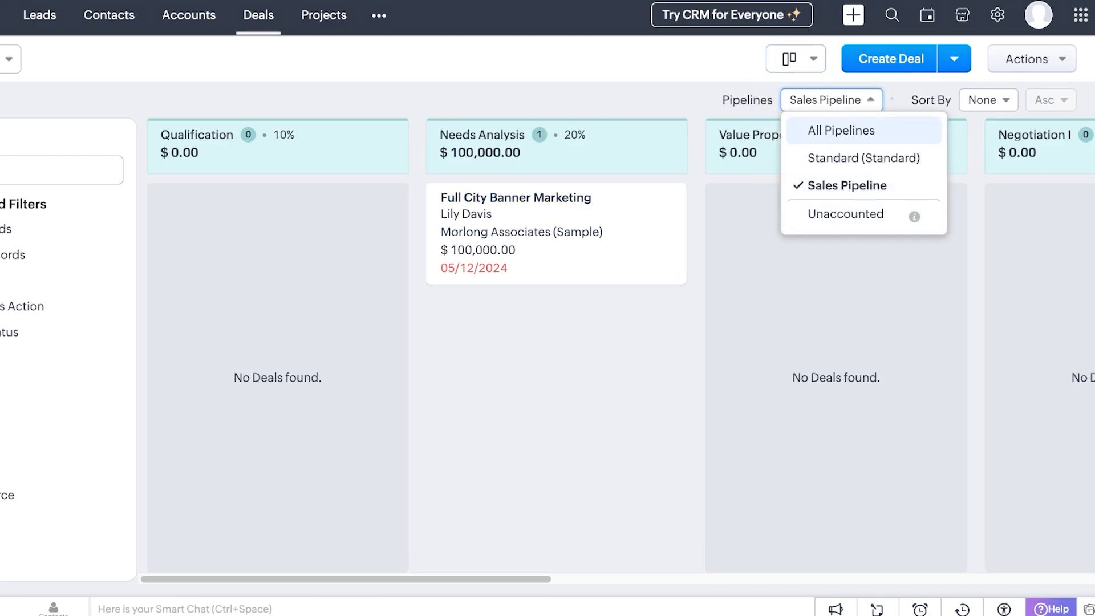
pyautogui.click(841, 130)
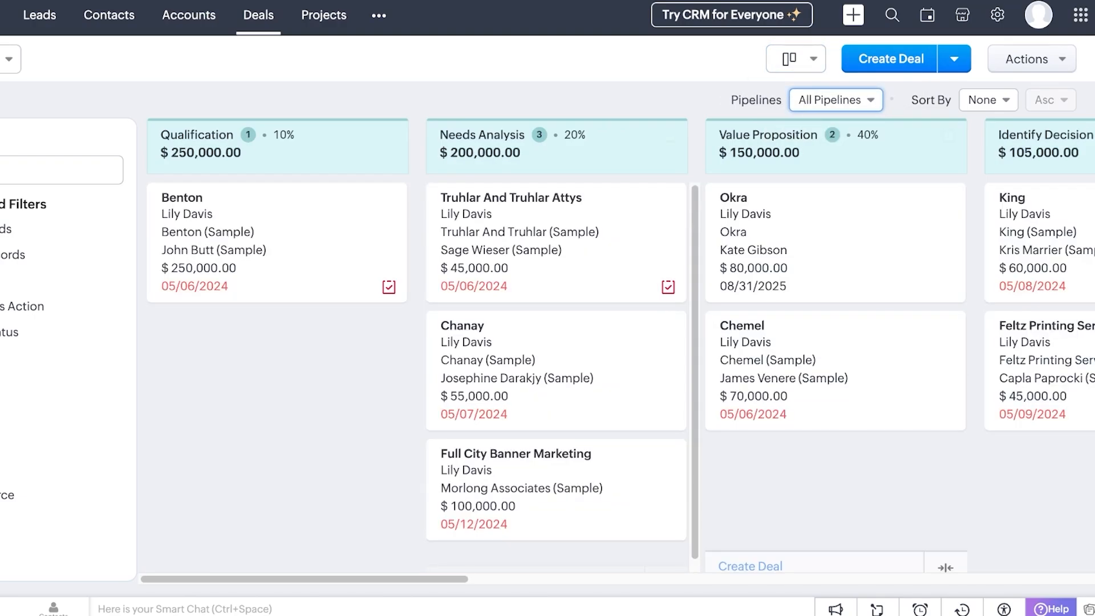
pyautogui.hscroll(10, 616, 351)
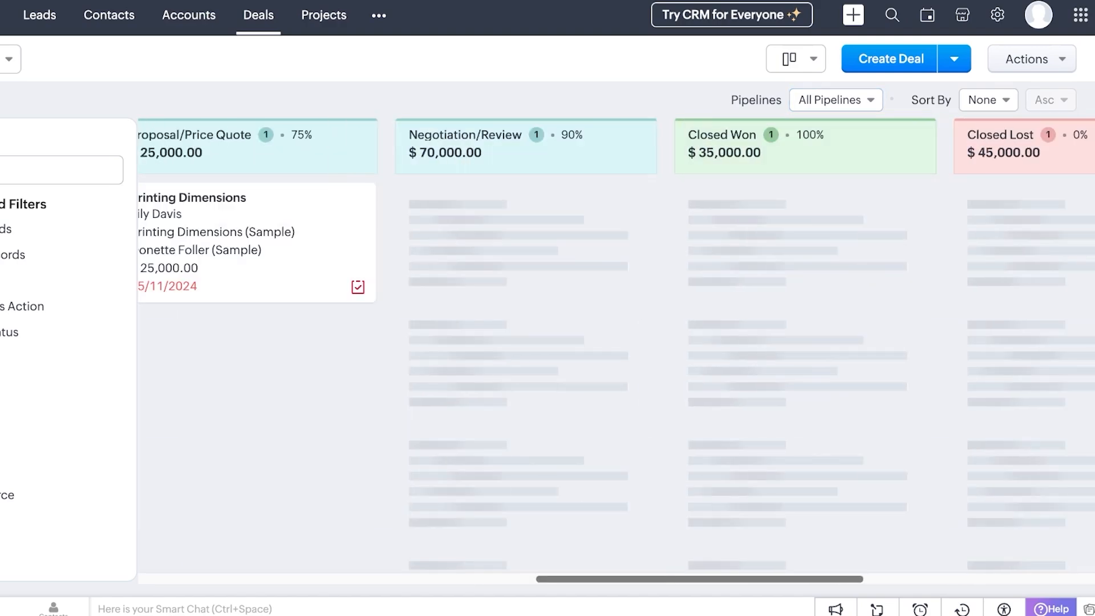
pyautogui.moveTo(700, 579); pyautogui.dragTo(677, 578)
# Check the view and Actions menus and try dragging the Printing Dimensions deal card
pyautogui.click(795, 59)
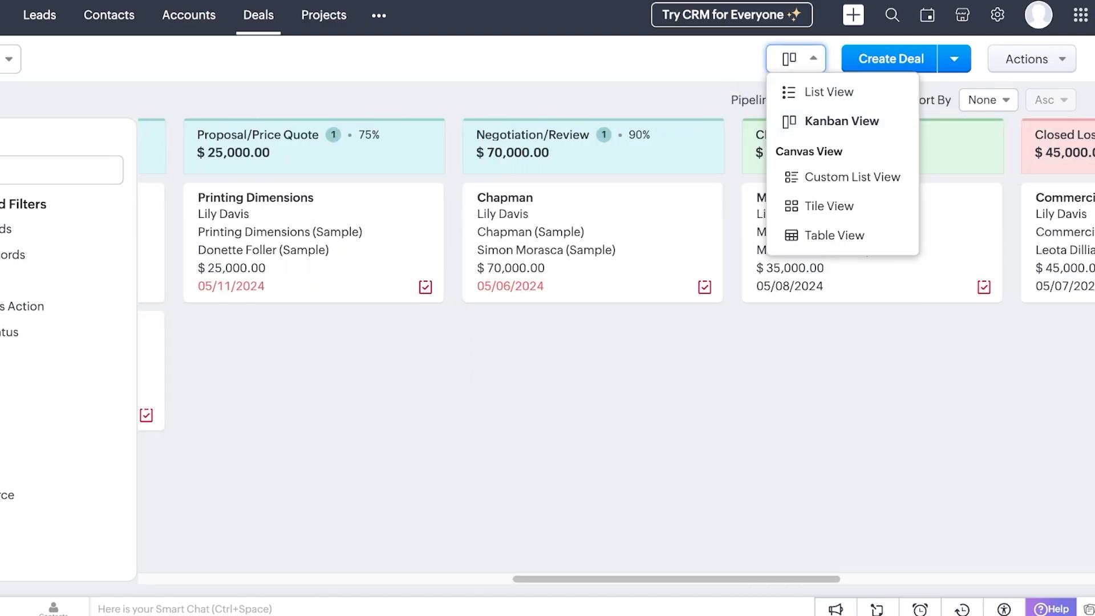
pyautogui.click(1021, 59)
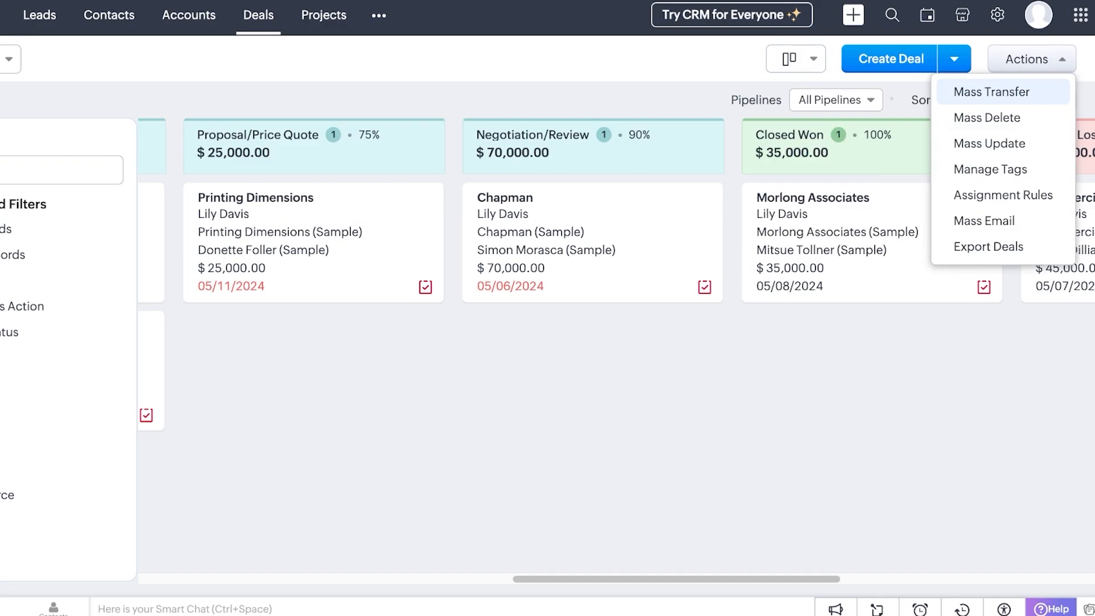
pyautogui.click(399, 365)
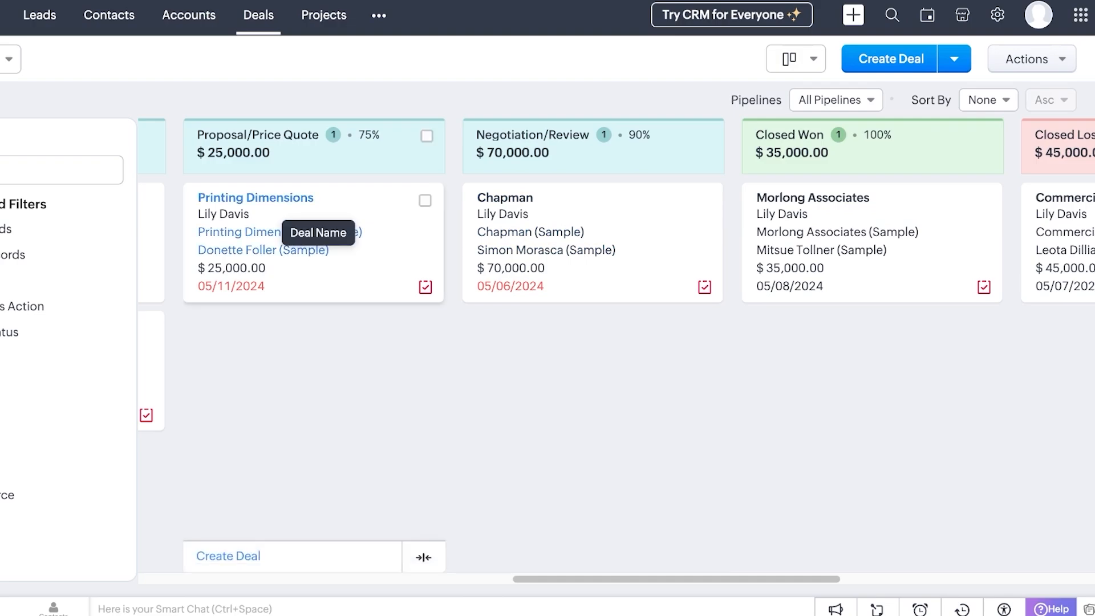
pyautogui.moveTo(273, 214); pyautogui.dragTo(705, 446)
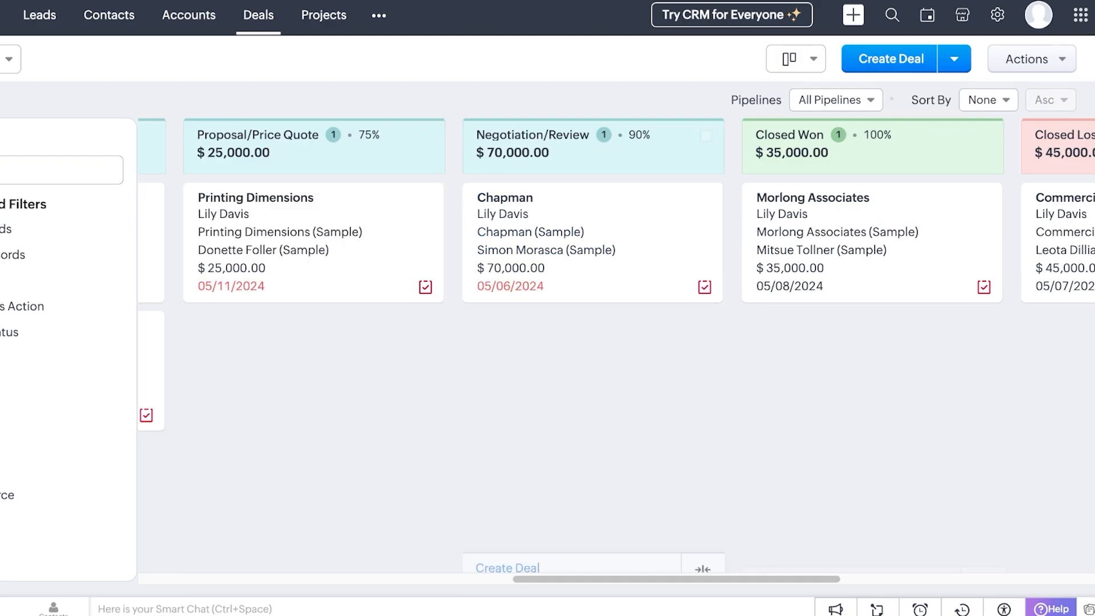
pyautogui.click(835, 100)
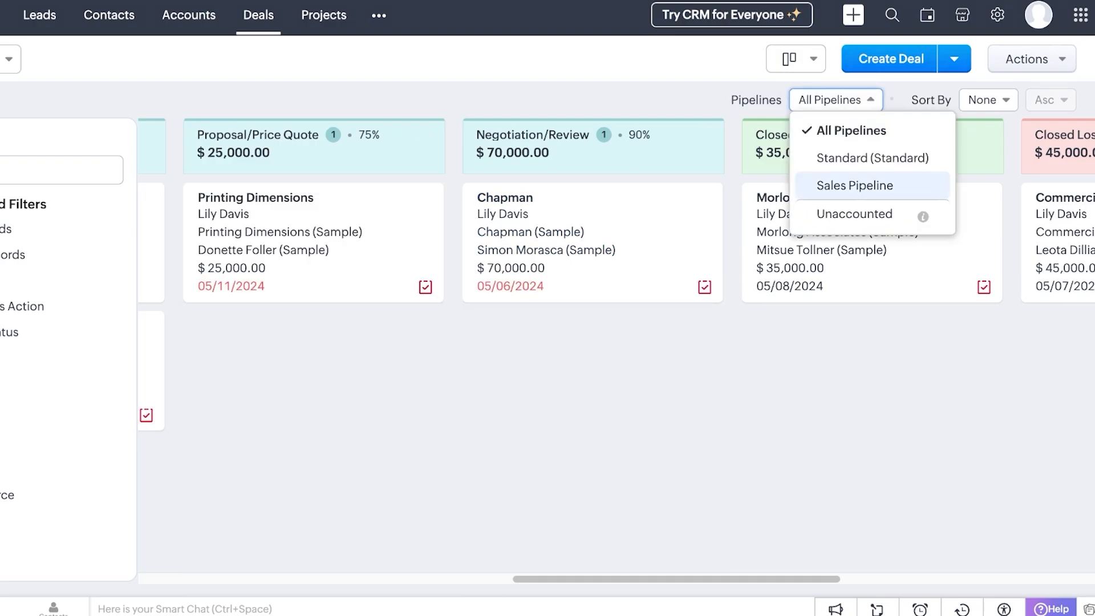
# Switch the board to the Standard (Standard) pipeline and scroll back to Qualification
pyautogui.click(855, 154)
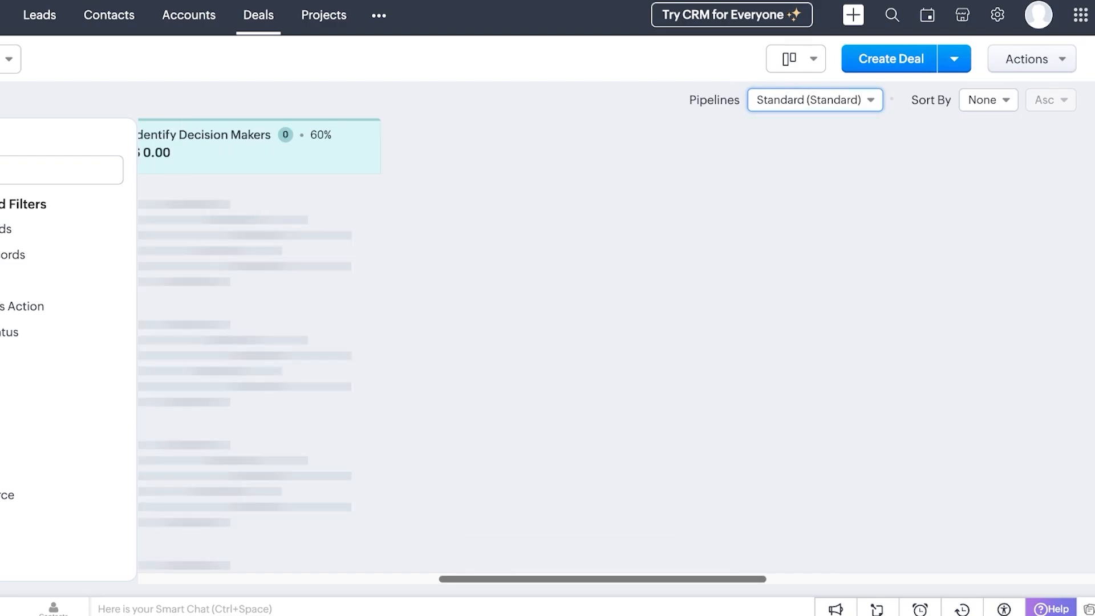
pyautogui.hscroll(-15, 556, 342)
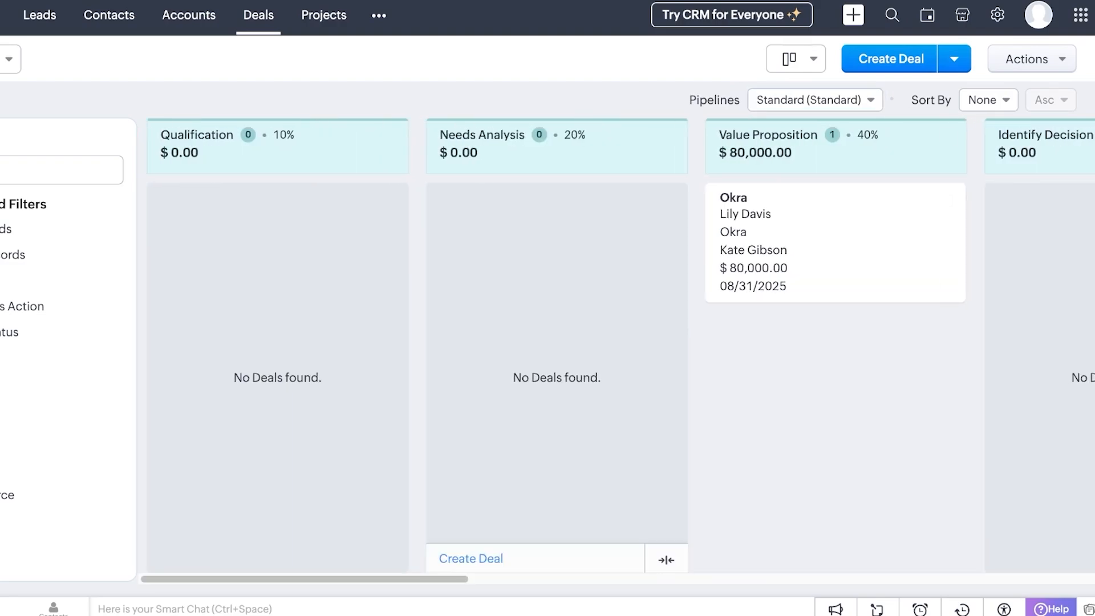
pyautogui.moveTo(798, 245); pyautogui.dragTo(830, 262)
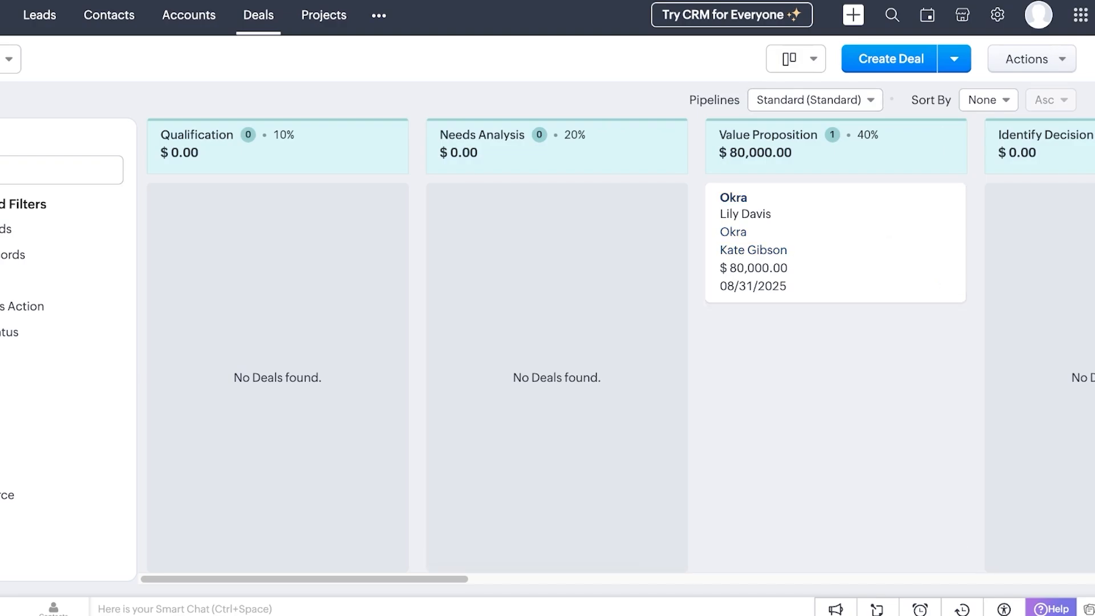
# Open Forecasts, start the forecast setup, and choose the Top down model
pyautogui.click(379, 15)
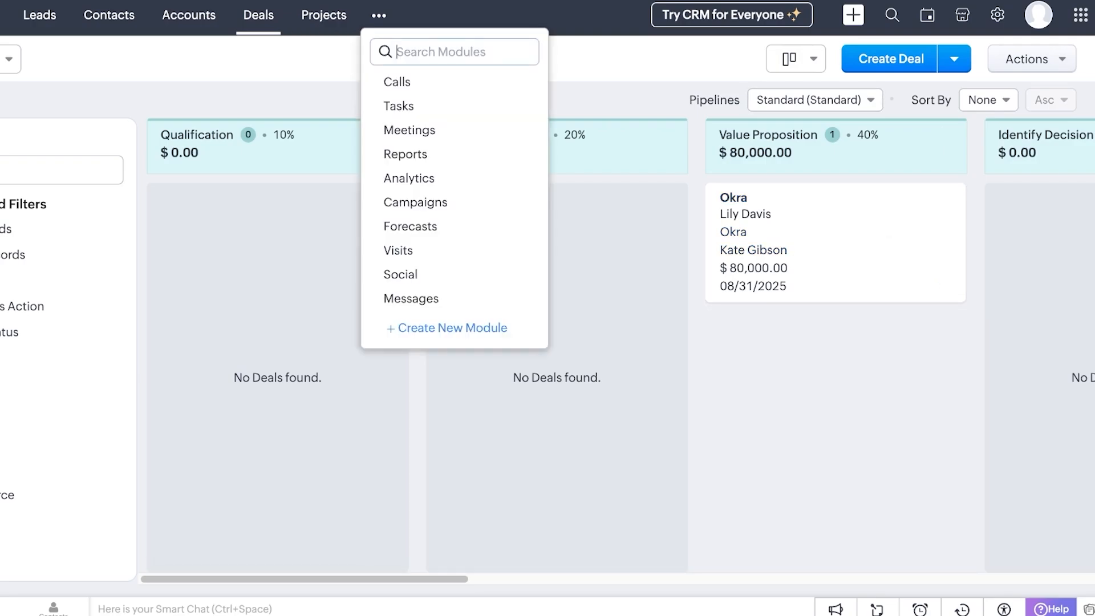
pyautogui.click(410, 227)
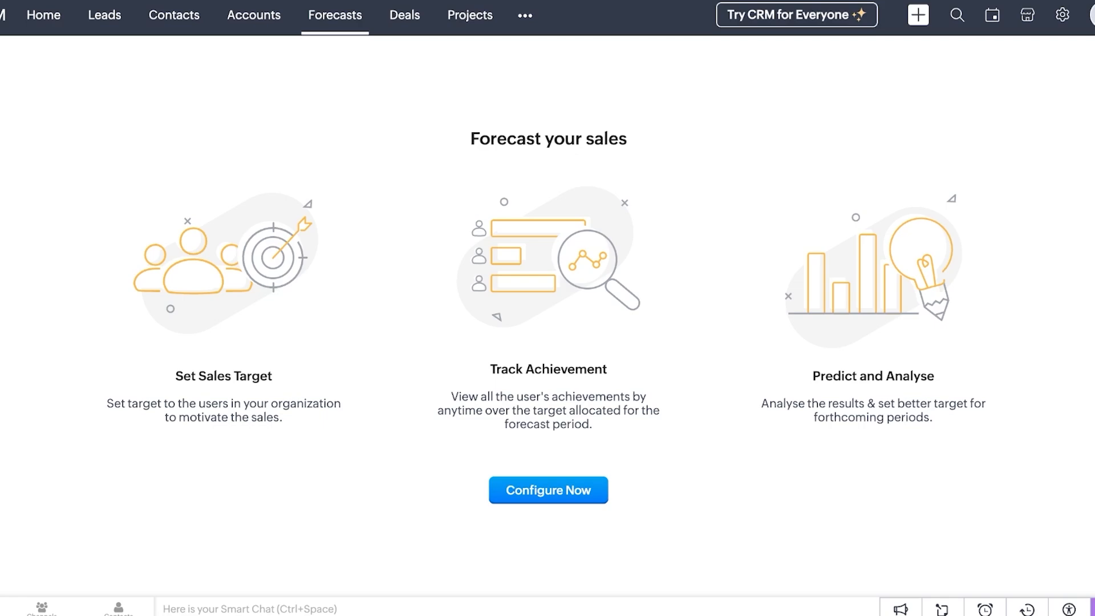
pyautogui.click(548, 491)
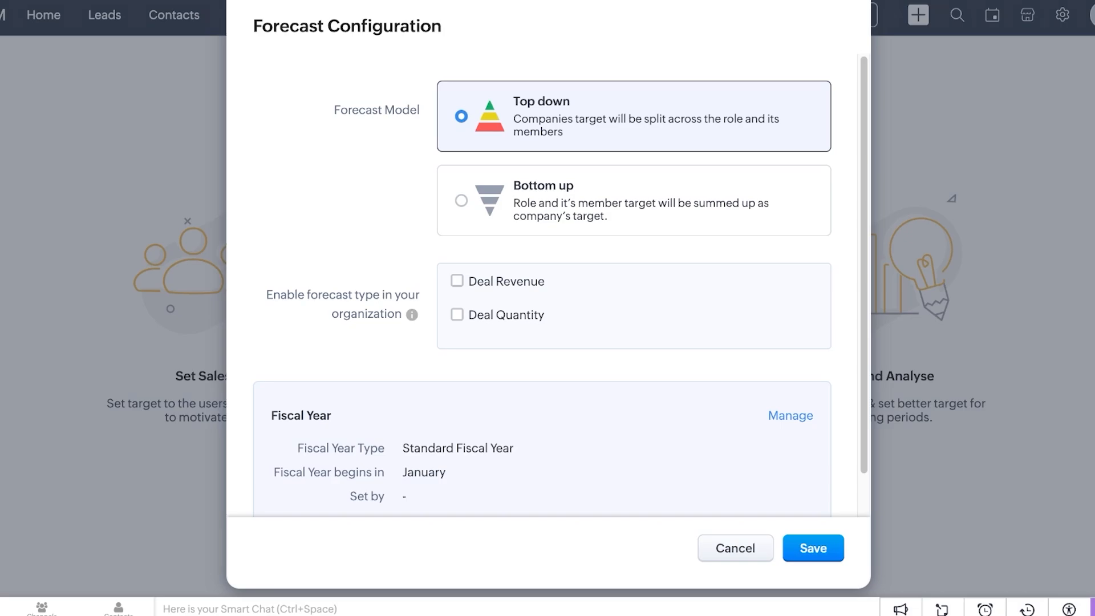
pyautogui.click(461, 201)
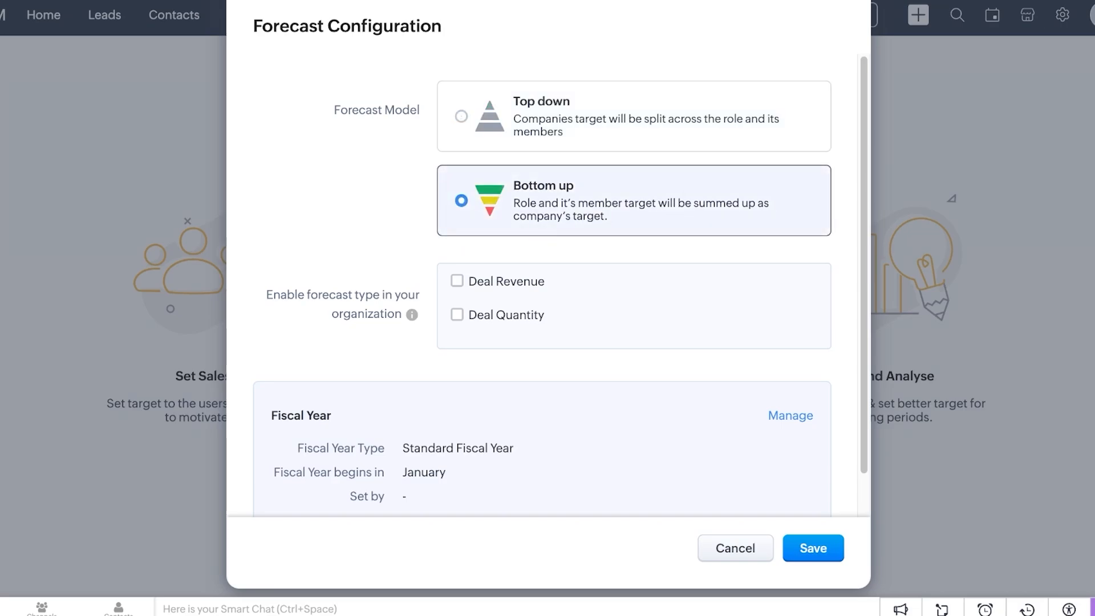
pyautogui.click(462, 117)
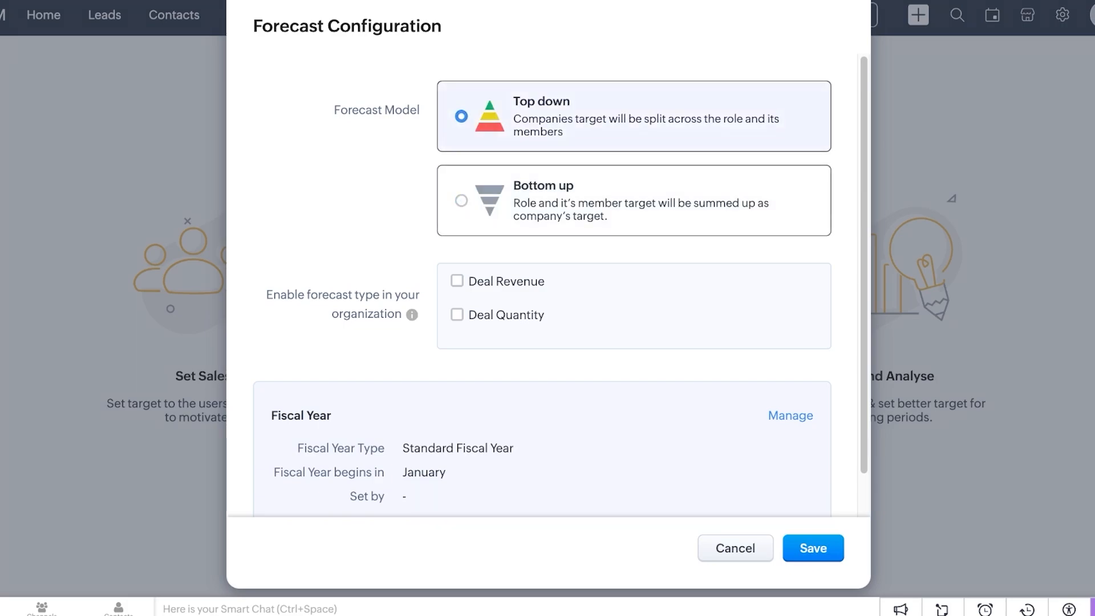
# Enable Deal Revenue based on Expected Revenue and save the forecast configuration
pyautogui.click(457, 281)
pyautogui.click(542, 309)
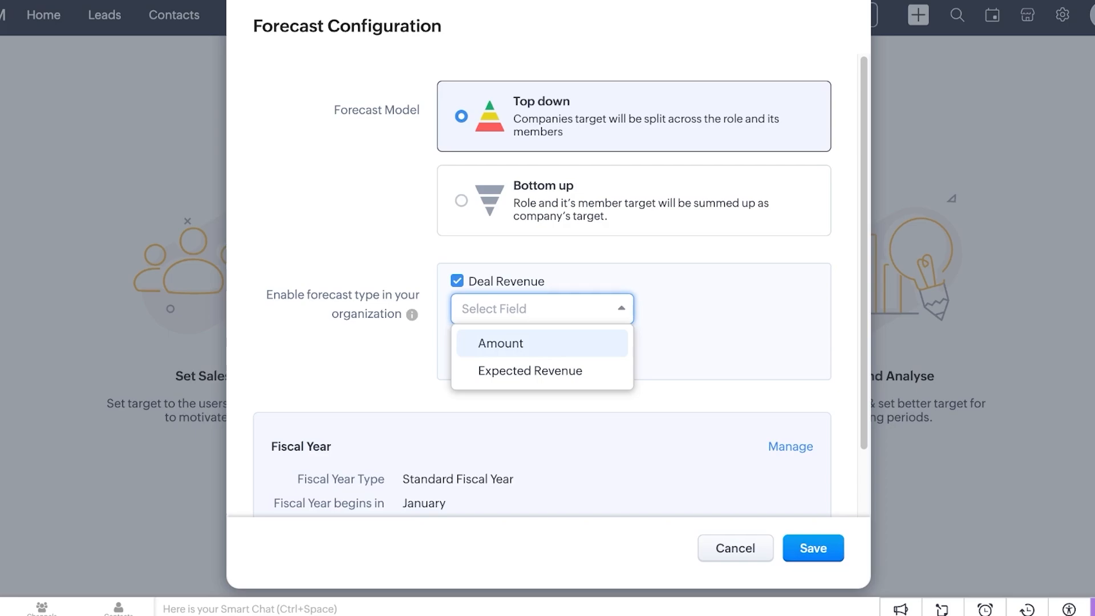
pyautogui.click(502, 344)
pyautogui.click(542, 309)
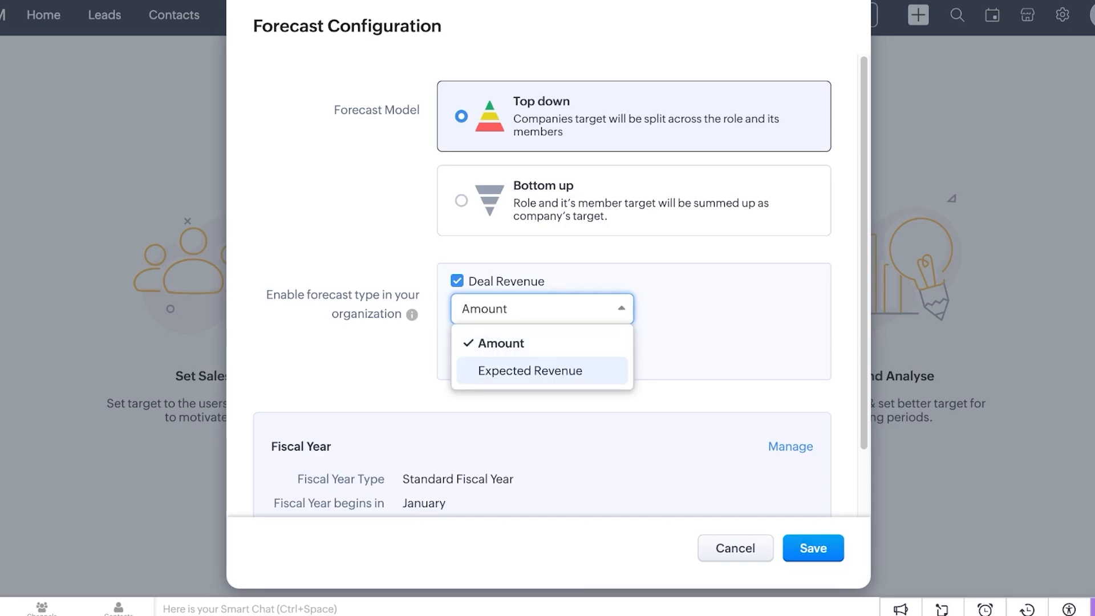
pyautogui.click(530, 371)
pyautogui.click(542, 308)
pyautogui.click(501, 343)
pyautogui.click(541, 308)
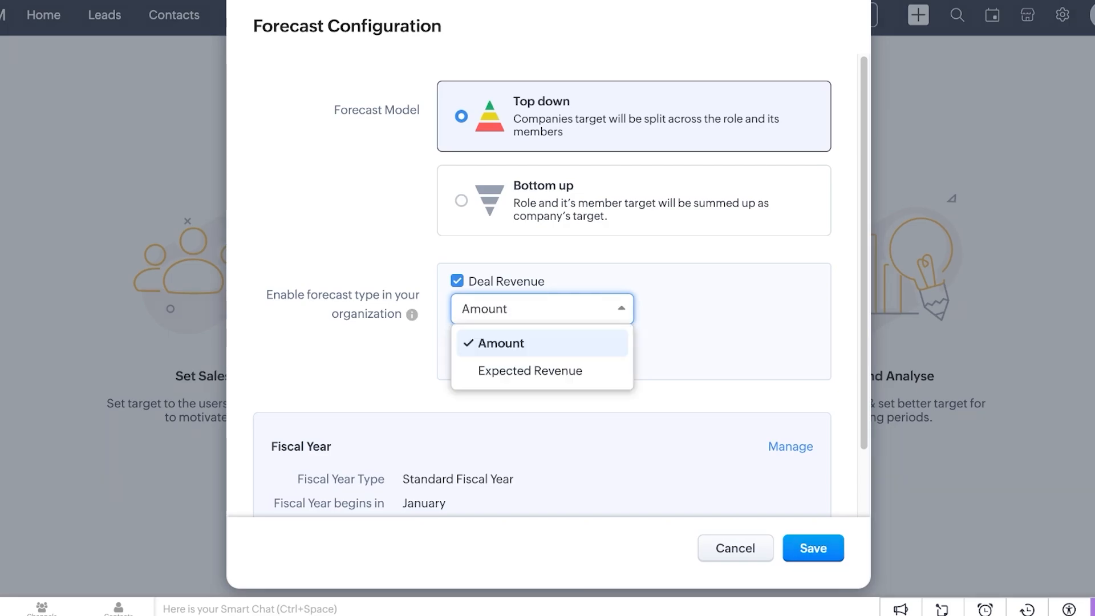
pyautogui.click(530, 369)
pyautogui.scroll(-2, 547, 273)
pyautogui.click(813, 548)
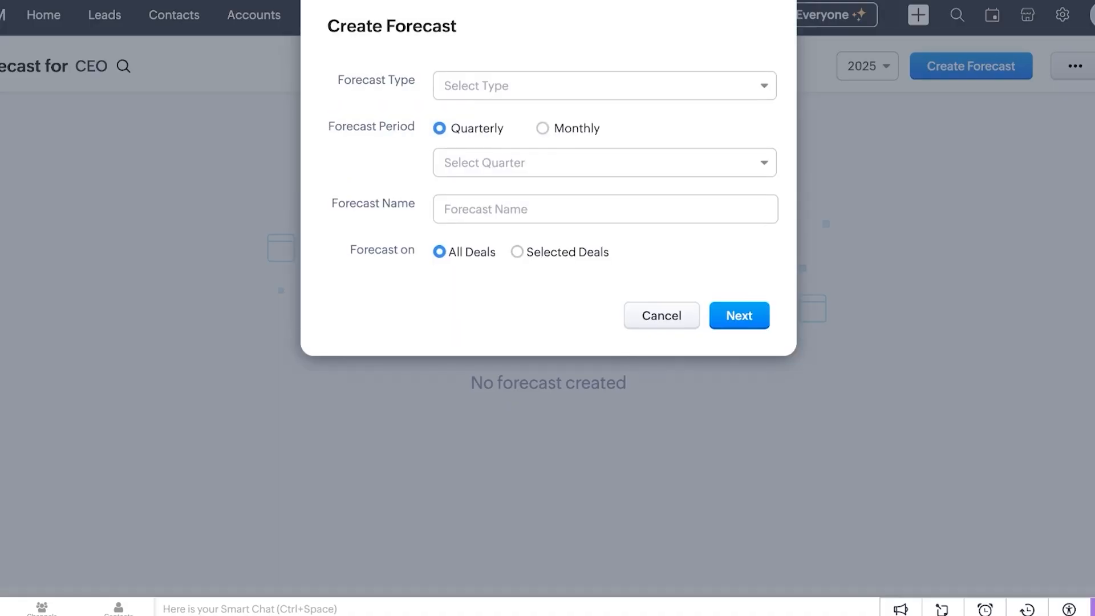
# Create a Deal: Revenue based forecast for Q1 2025 named 'Q1' and continue to targets
pyautogui.click(604, 85)
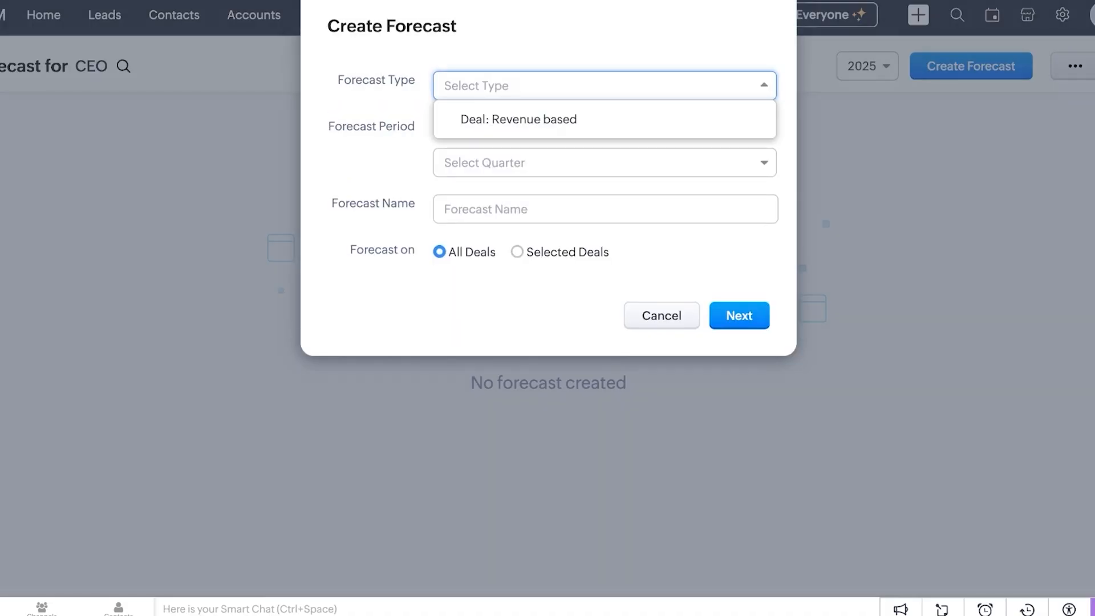
pyautogui.click(518, 119)
pyautogui.click(604, 163)
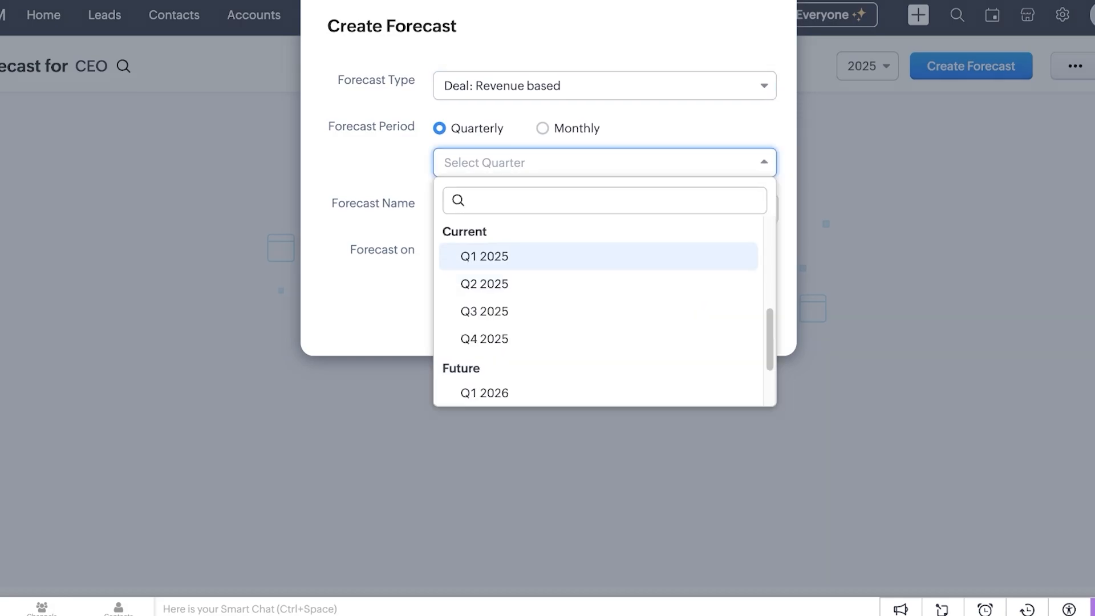
pyautogui.click(484, 256)
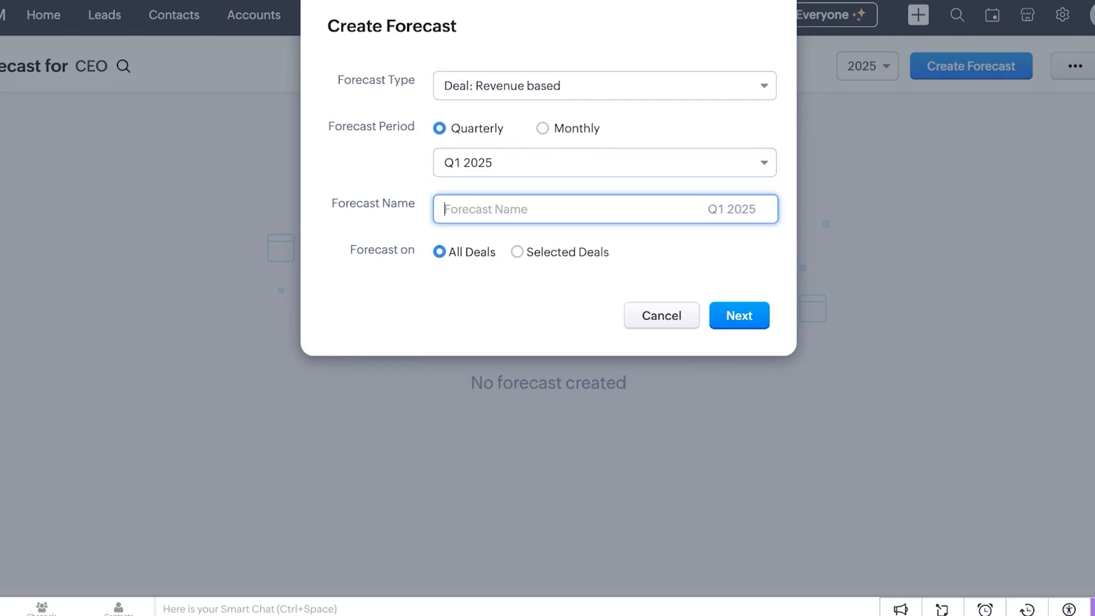
pyautogui.write('Q1')
pyautogui.click(739, 315)
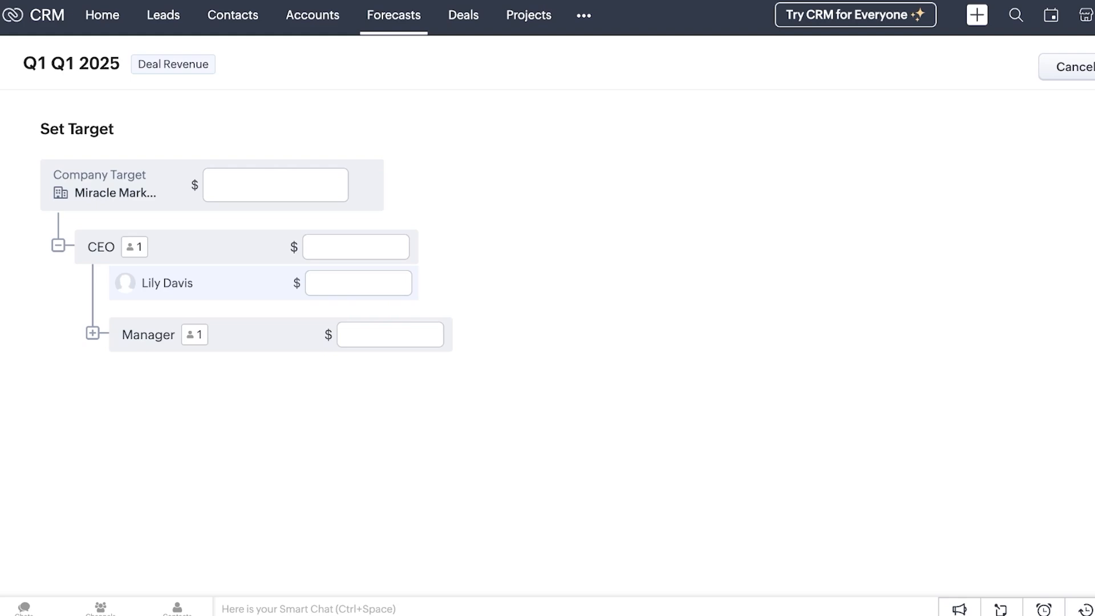
# Open Reports from the ••• module menu and choose Extend Later on the CRM for Everyone offer
pyautogui.click(583, 16)
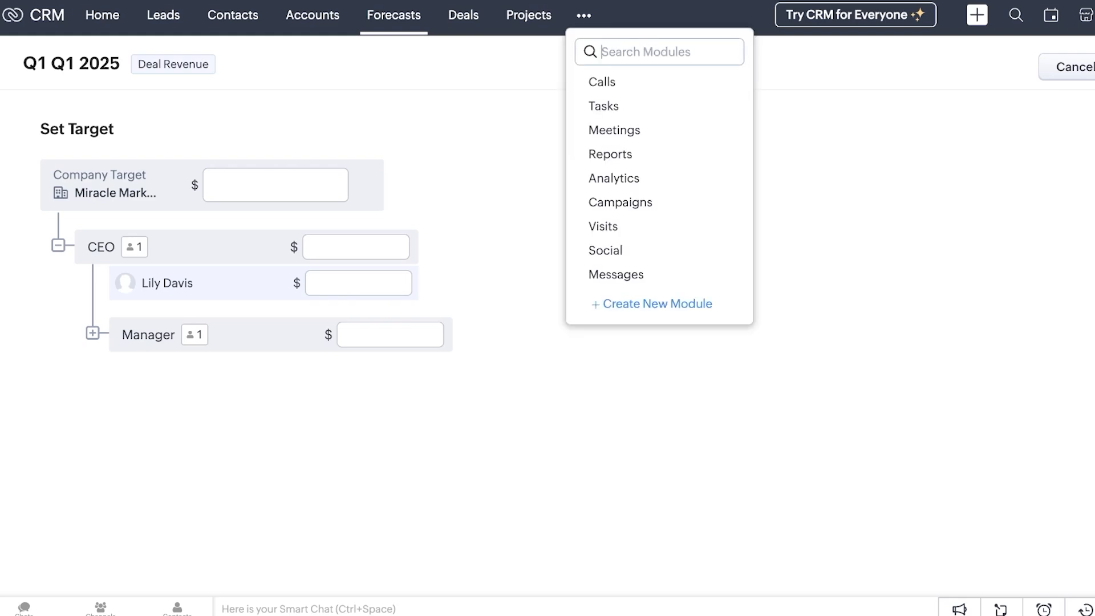
pyautogui.click(604, 153)
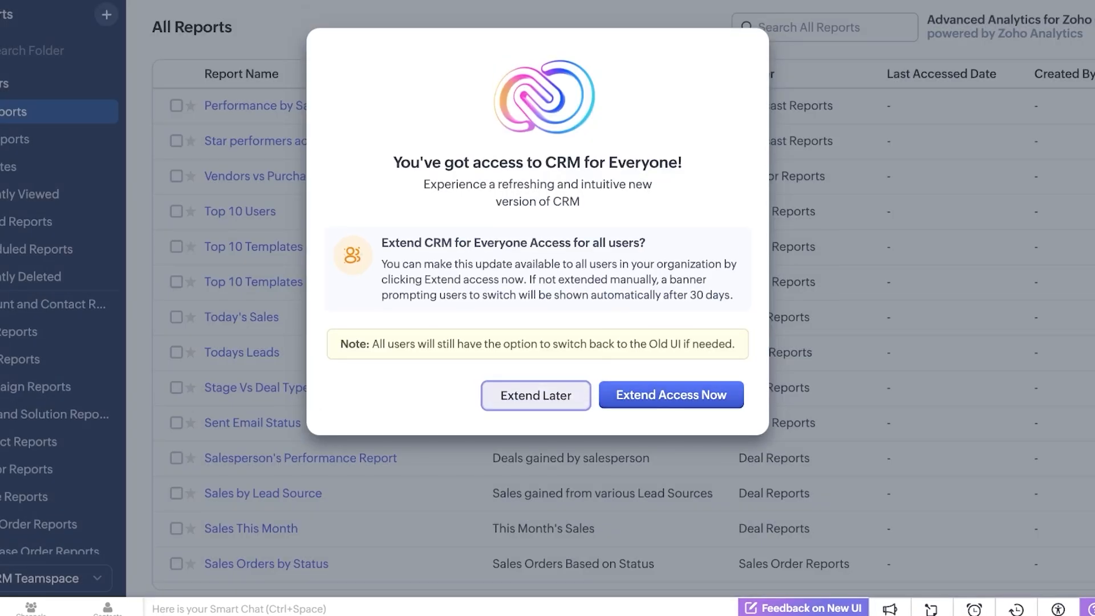
pyautogui.click(536, 395)
pyautogui.scroll(-3, 536, 393)
pyautogui.scroll(-10, 490, 299)
pyautogui.scroll(15, 490, 298)
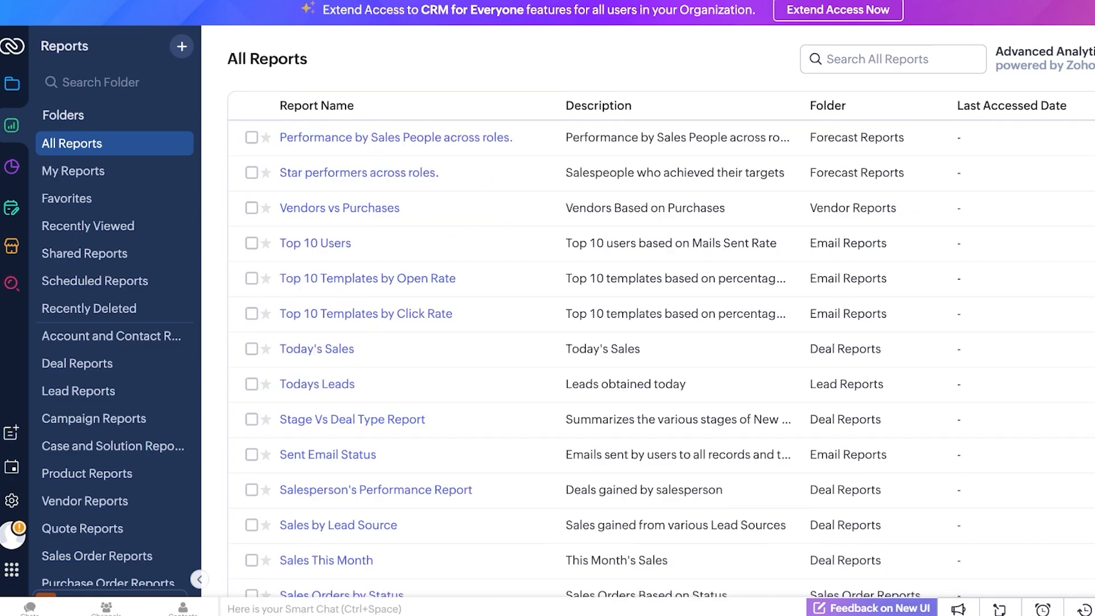
pyautogui.click(11, 570)
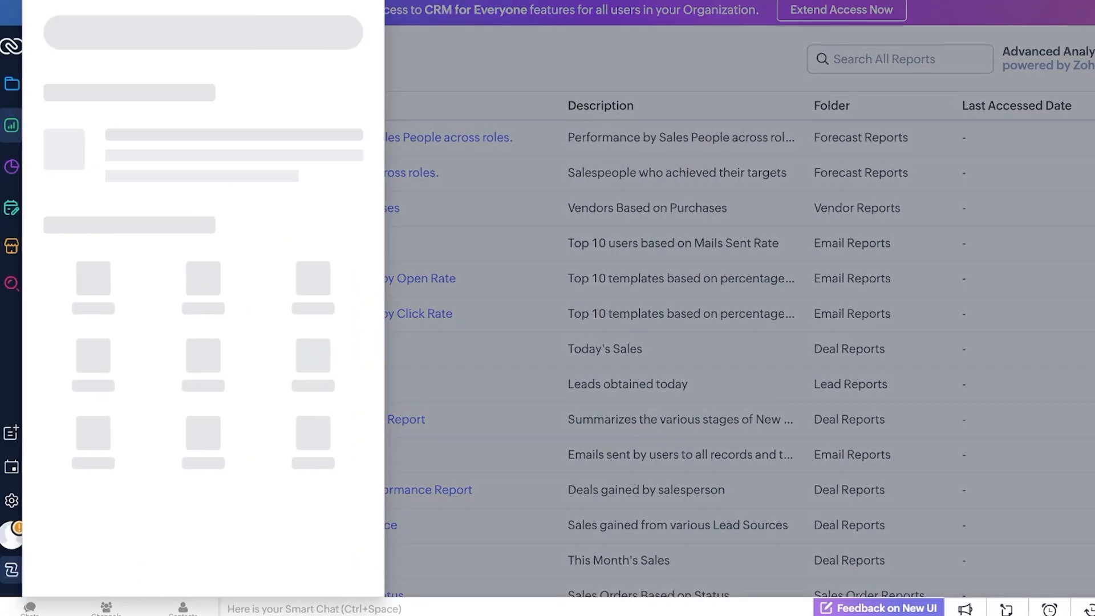
pyautogui.scroll(-10, 125, 214)
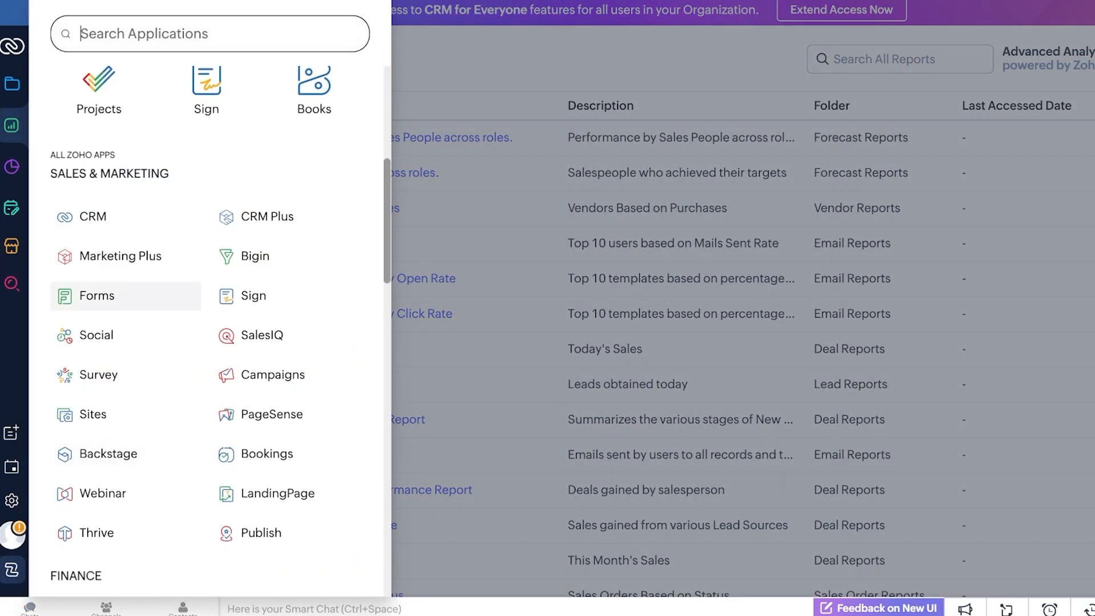
pyautogui.scroll(-10, 205, 319)
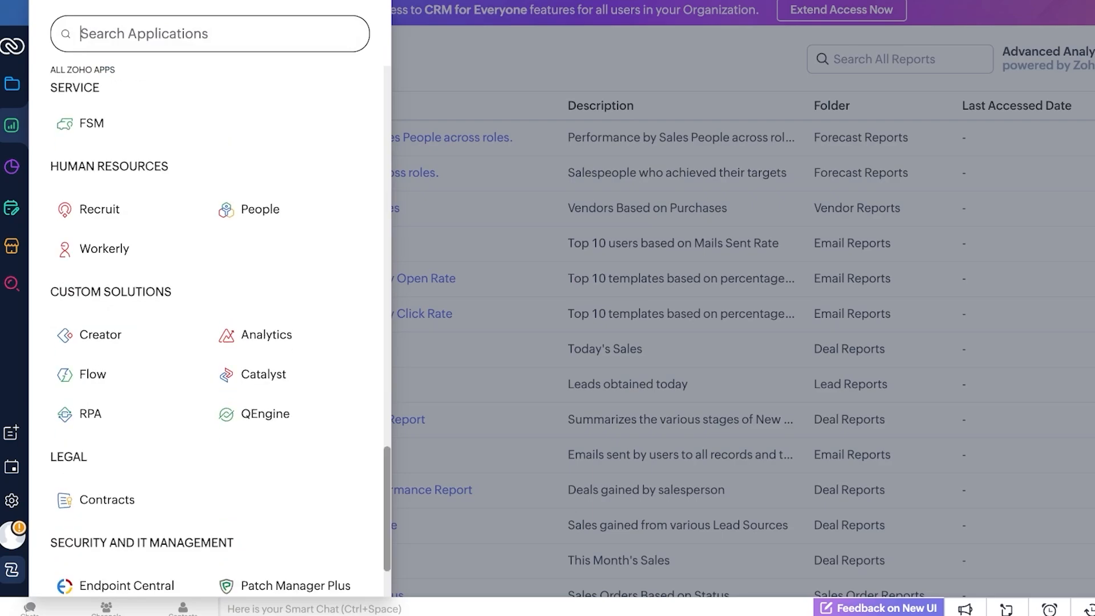
pyautogui.scroll(3, 205, 320)
pyautogui.scroll(3, 205, 319)
pyautogui.scroll(-7, 205, 319)
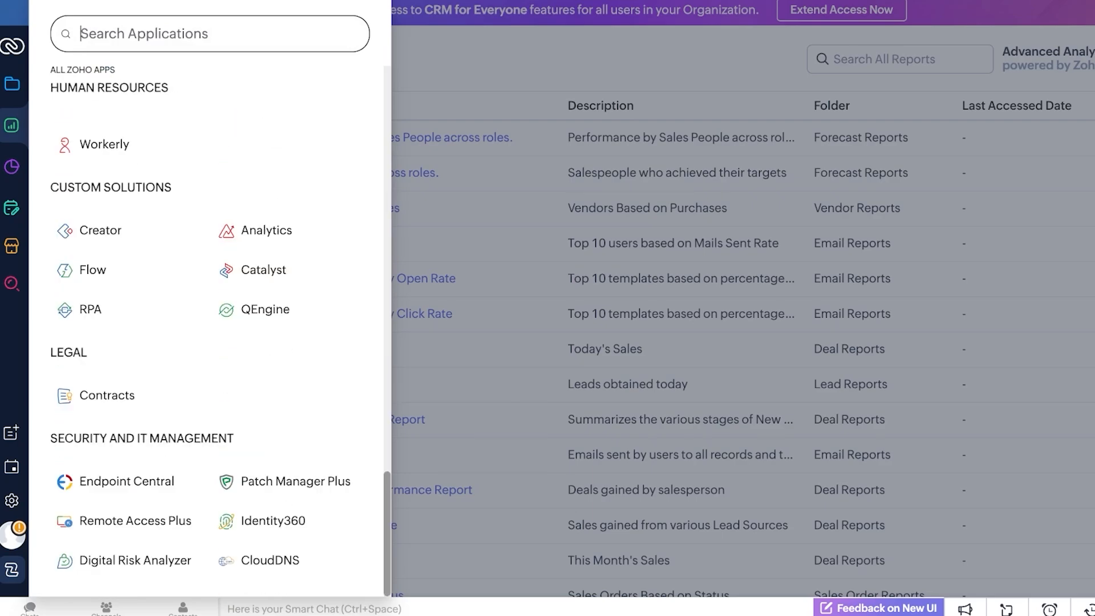
pyautogui.scroll(15, 205, 319)
pyautogui.click(219, 172)
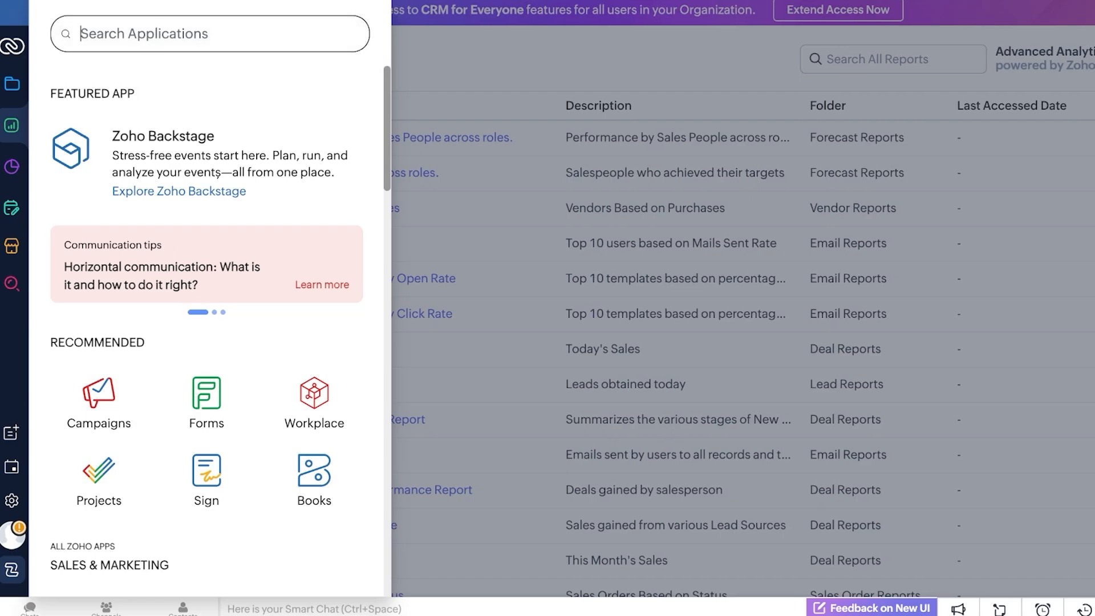
pyautogui.click(12, 570)
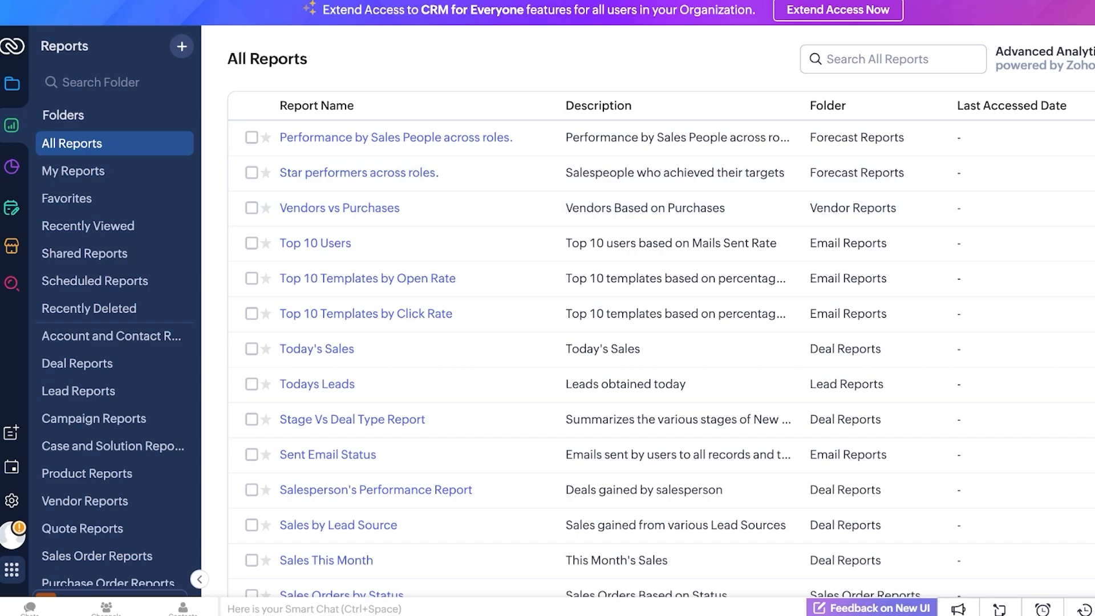
pyautogui.click(12, 84)
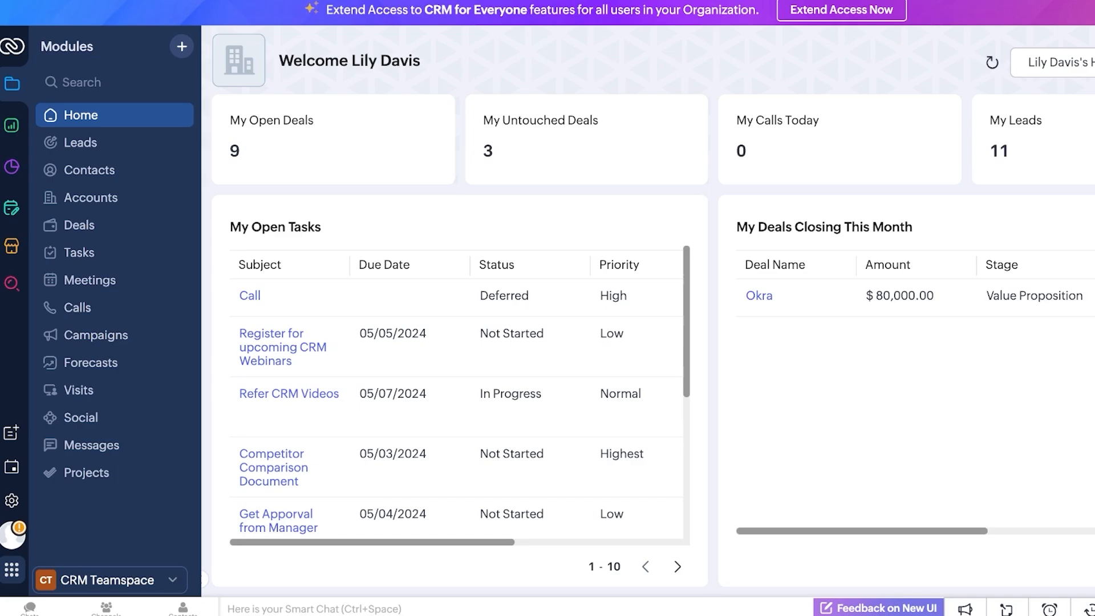
# Reopen CRM by searching 'crm' in the app launcher, then go to the Reports section
pyautogui.click(107, 579)
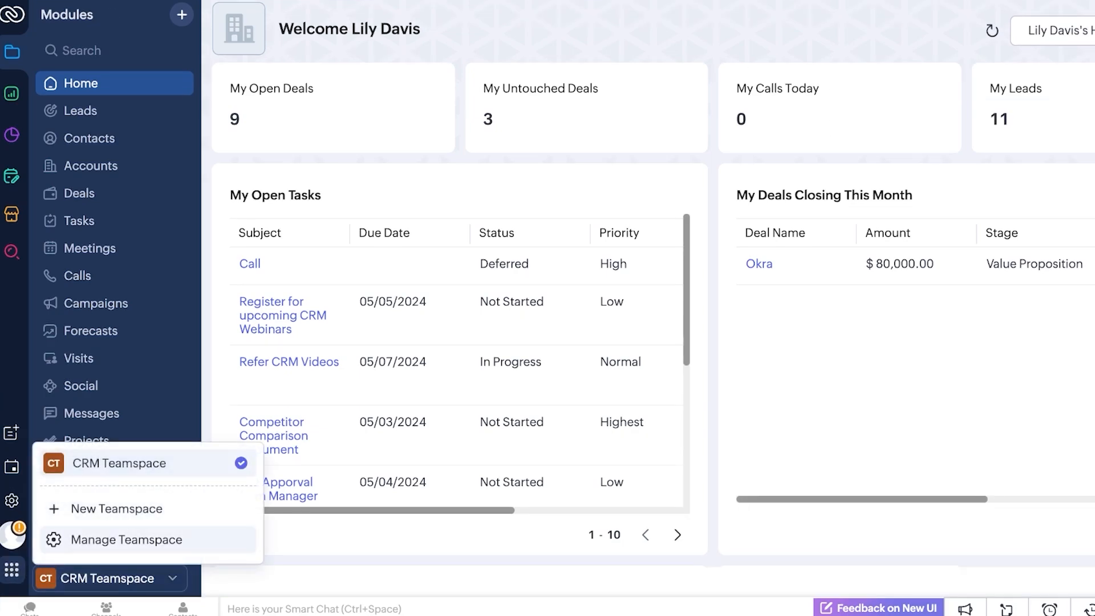
pyautogui.click(11, 569)
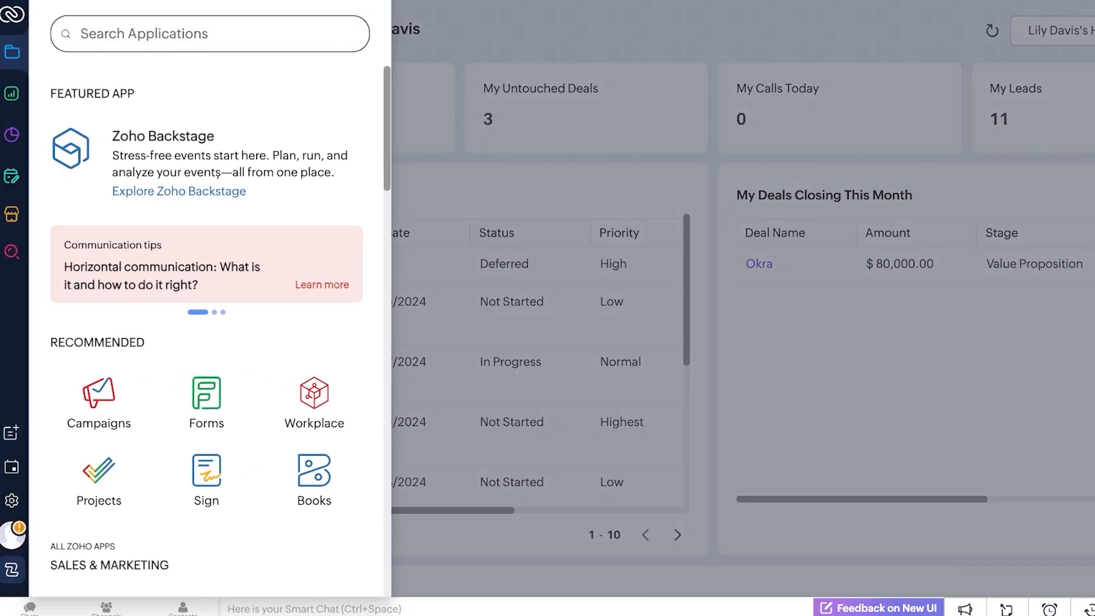
pyautogui.scroll(-5, 154, 285)
pyautogui.scroll(5, 154, 285)
pyautogui.write('crm')
pyautogui.click(91, 152)
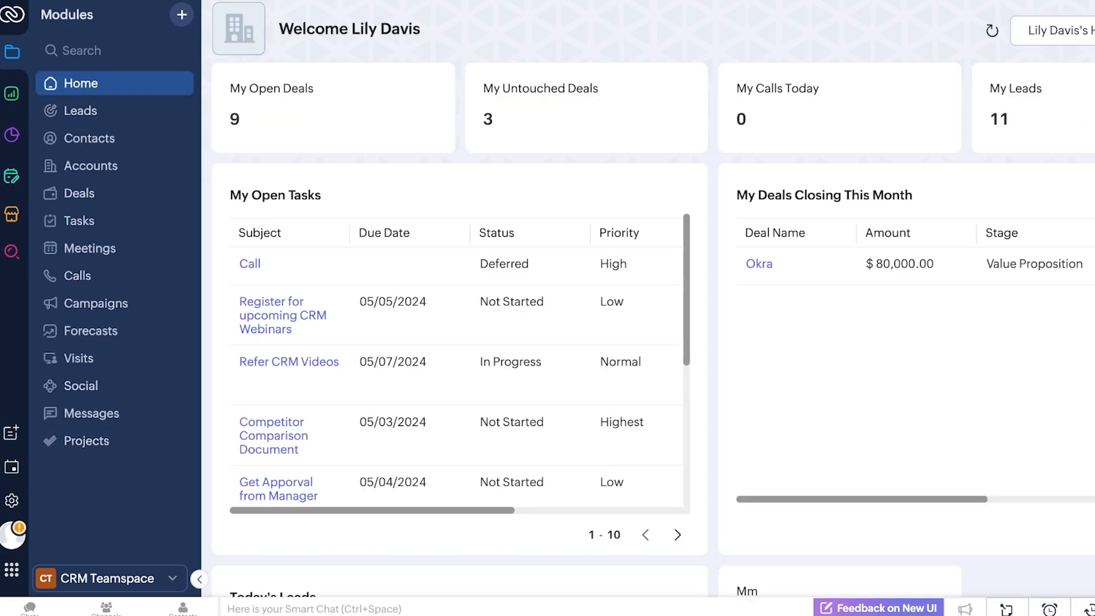
pyautogui.click(11, 94)
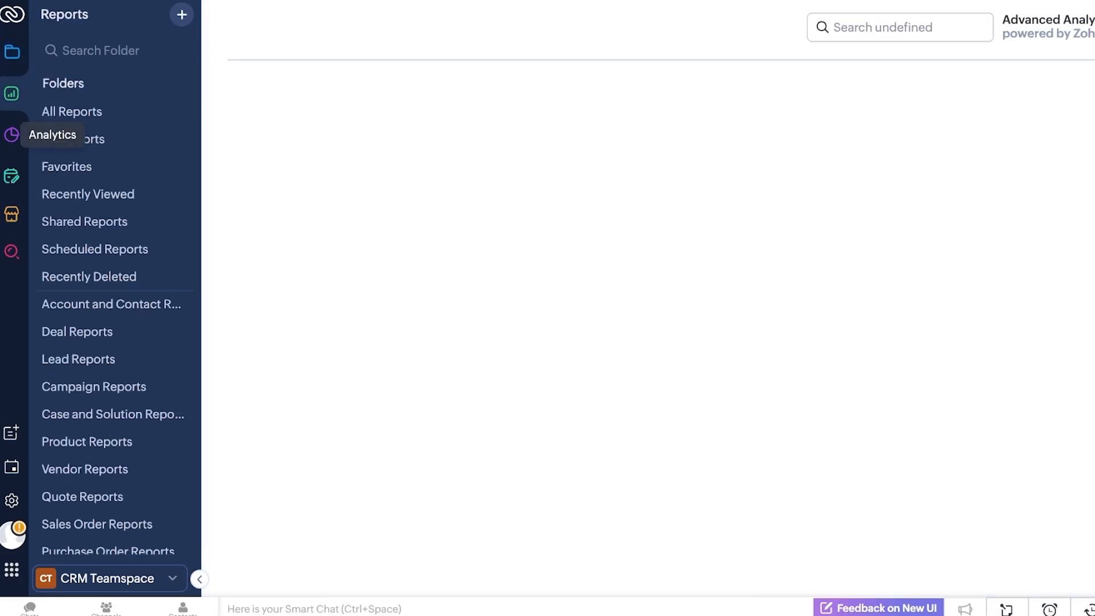